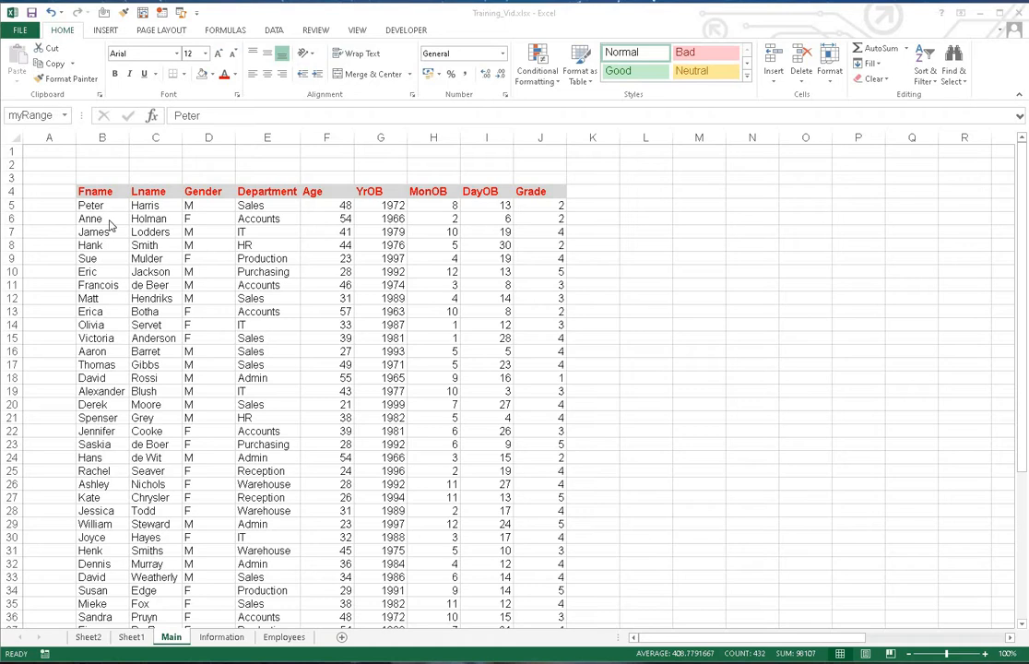
Go to the named ranges myRange and Grade on the Main sheet to view the cells each one covers
left_click(282, 643)
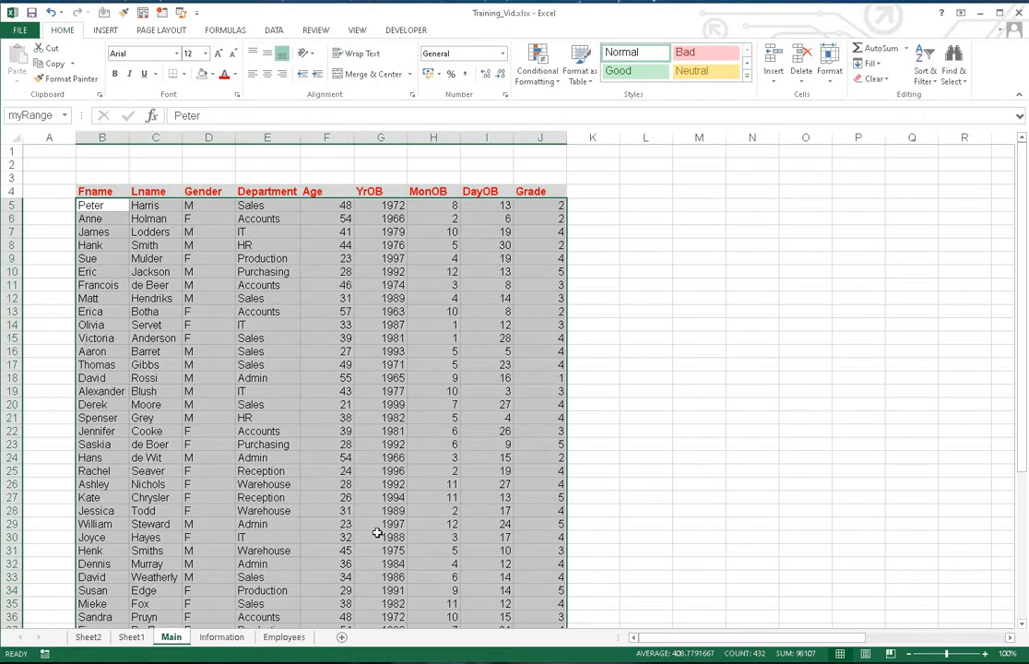
left_click(169, 643)
left_click(200, 523)
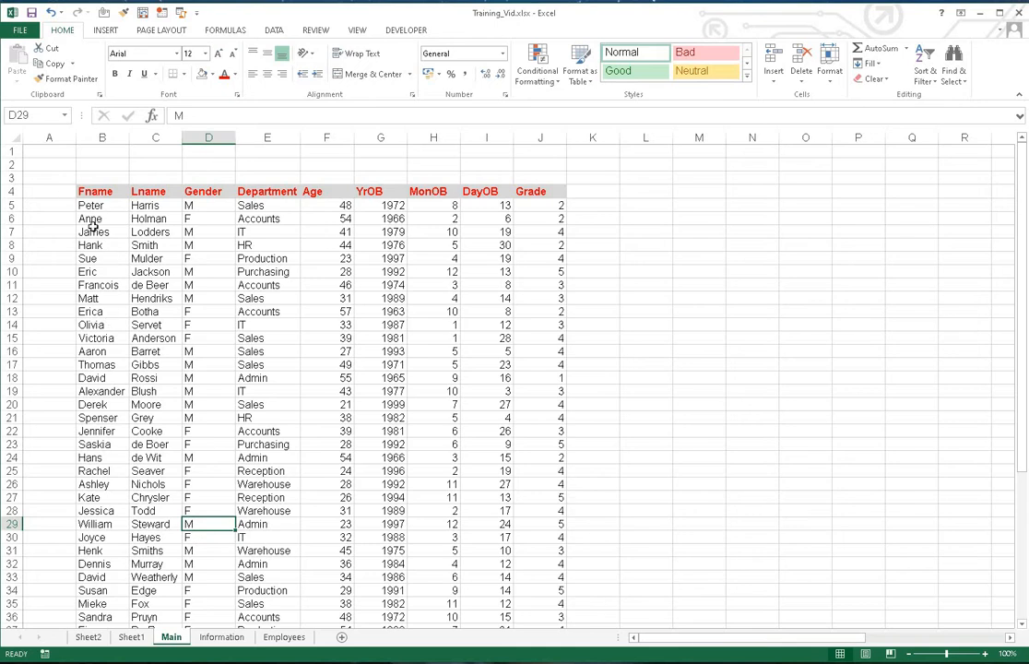
left_click(65, 117)
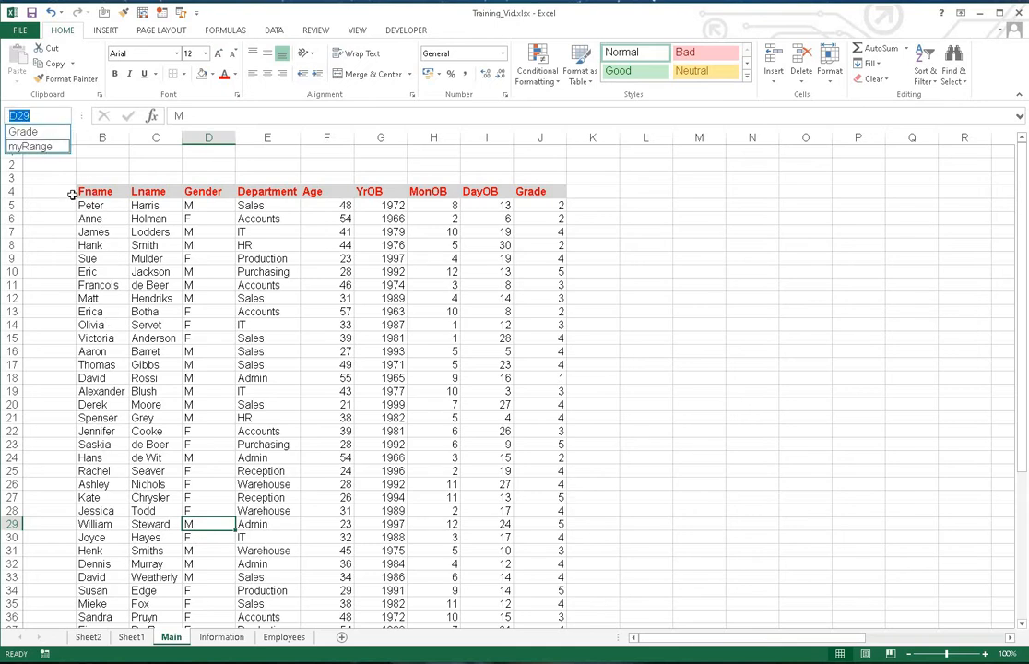
left_click(33, 145)
scroll(100, 176, "up", 2)
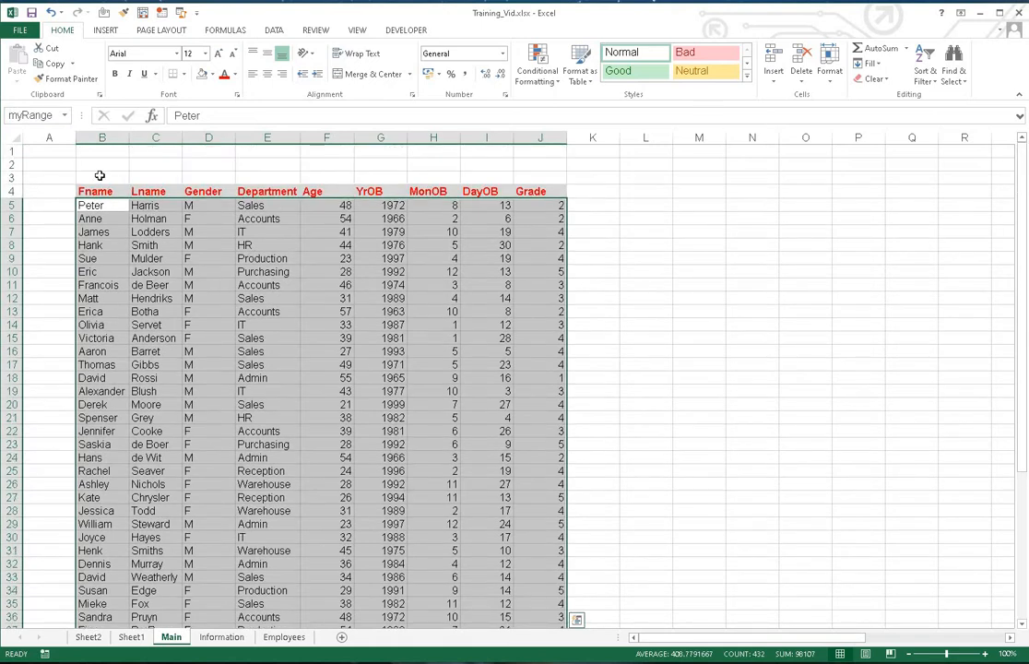
left_click(65, 115)
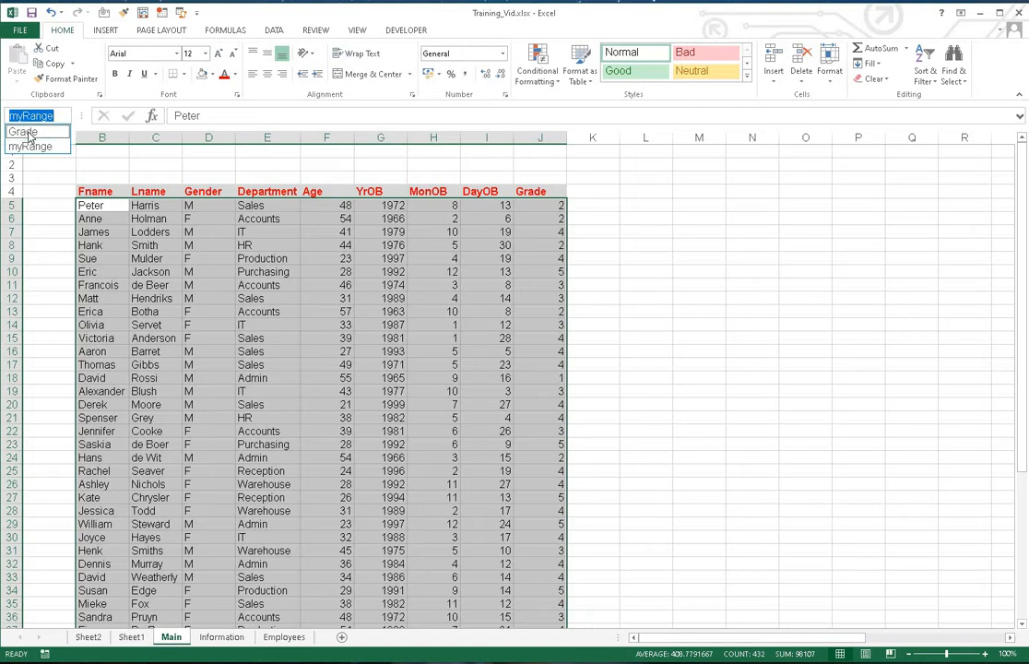
left_click(24, 131)
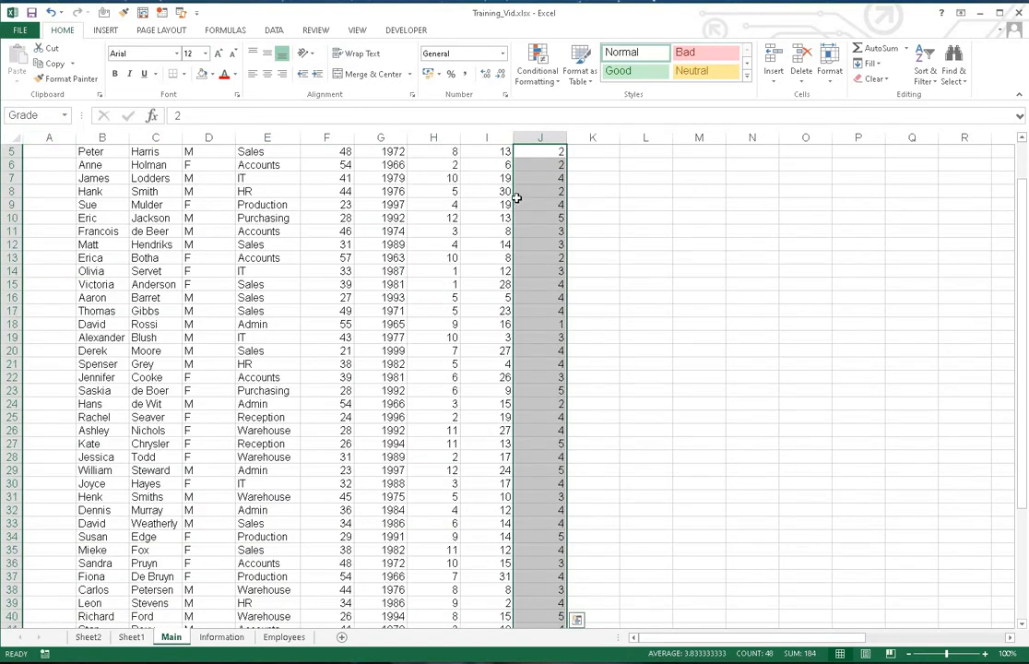
scroll(595, 193, "up", 2)
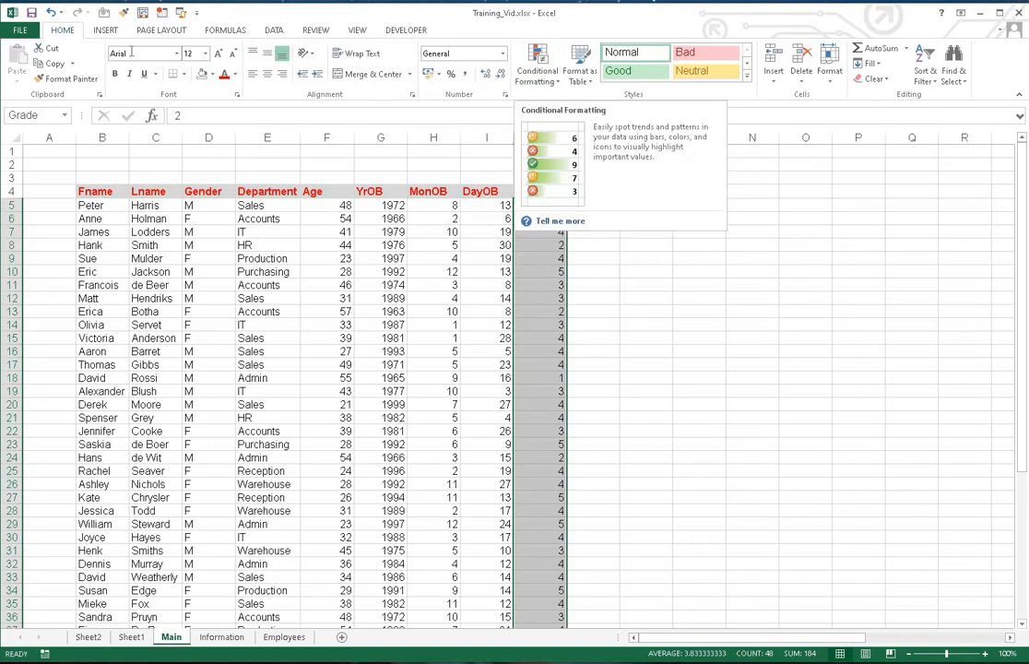
Examine the Number, Alignment, Font, Border and Fill settings in the Format Cells dialog for cell G7, leaving them unapplied
left_click(170, 233)
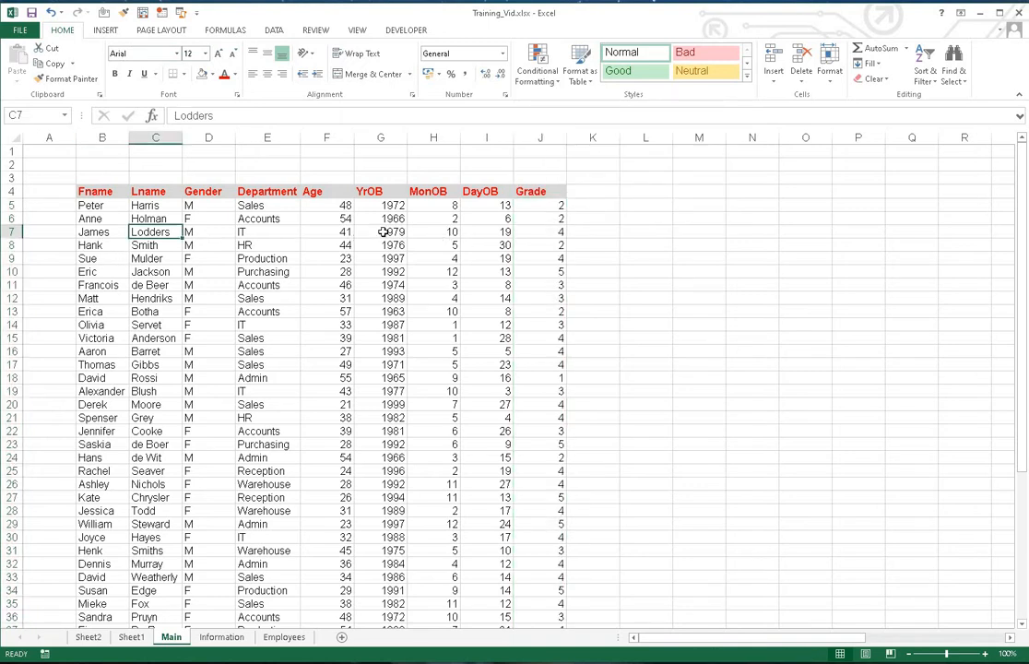
left_click(390, 232)
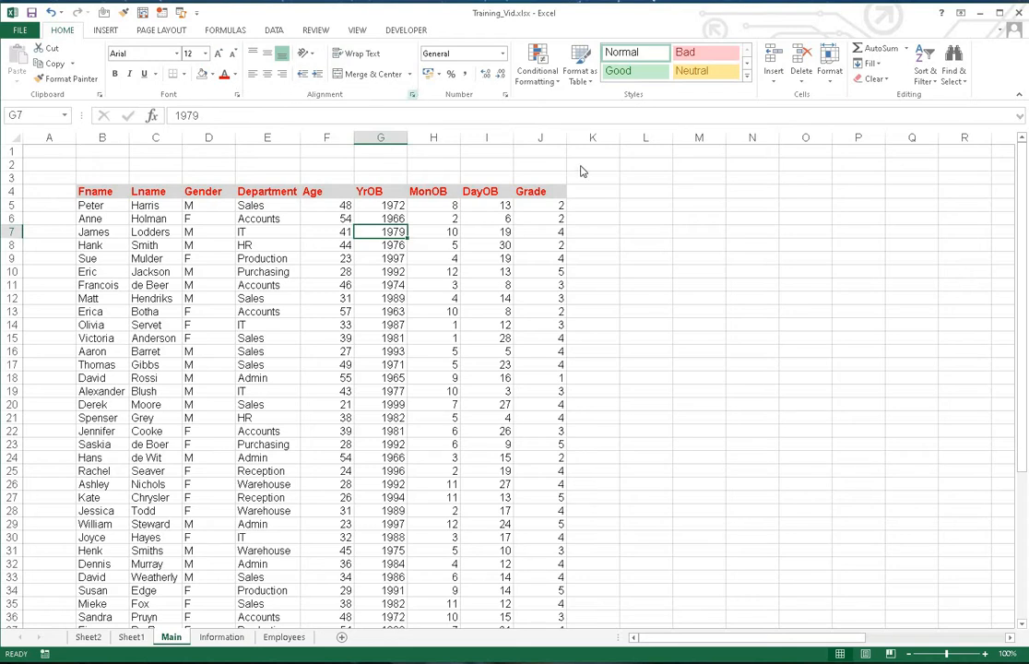
key("ctrl+1")
left_click_drag(650, 107, 415, 115)
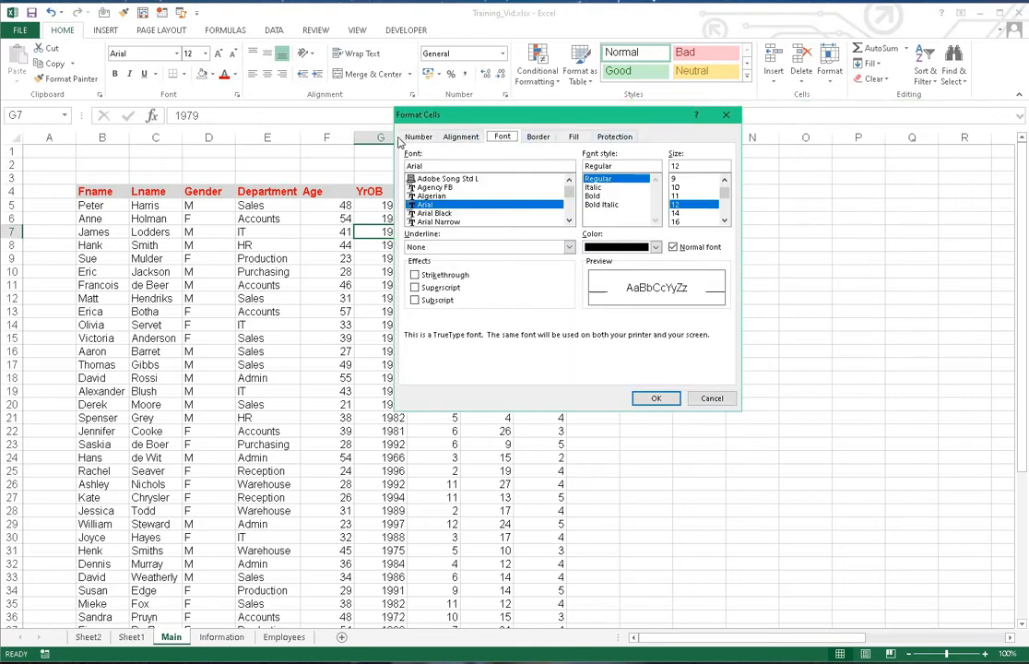
left_click(419, 138)
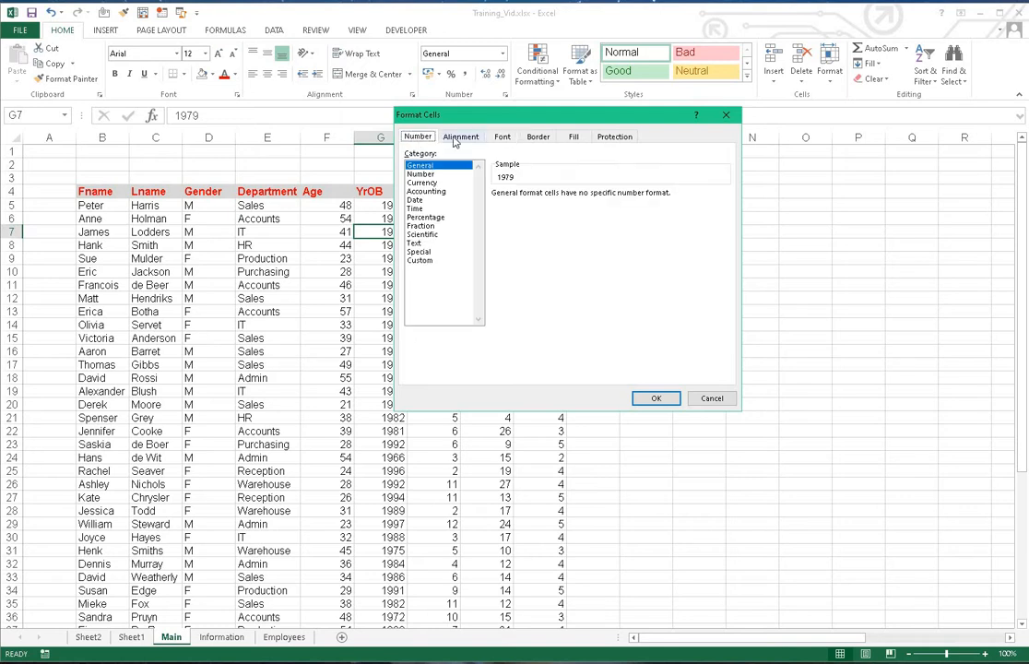
left_click(461, 137)
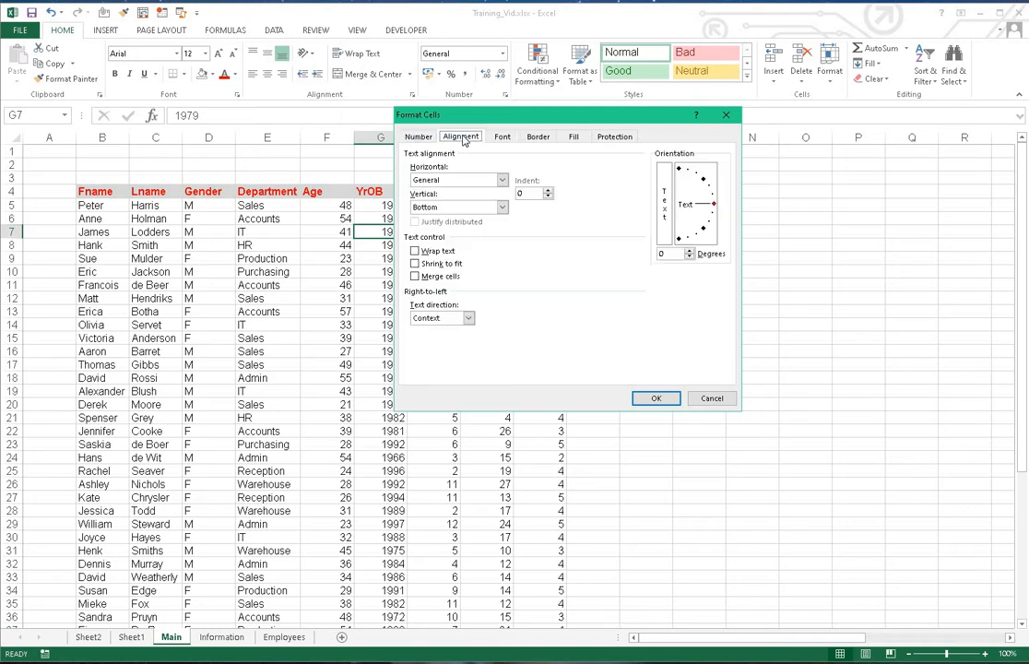
left_click(505, 137)
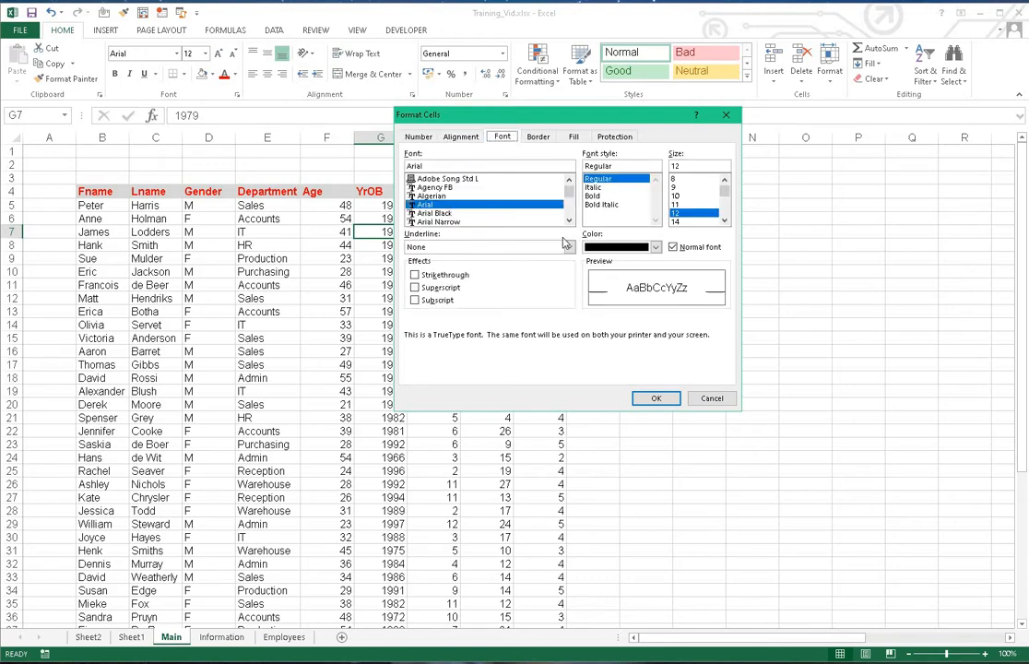
left_click(543, 138)
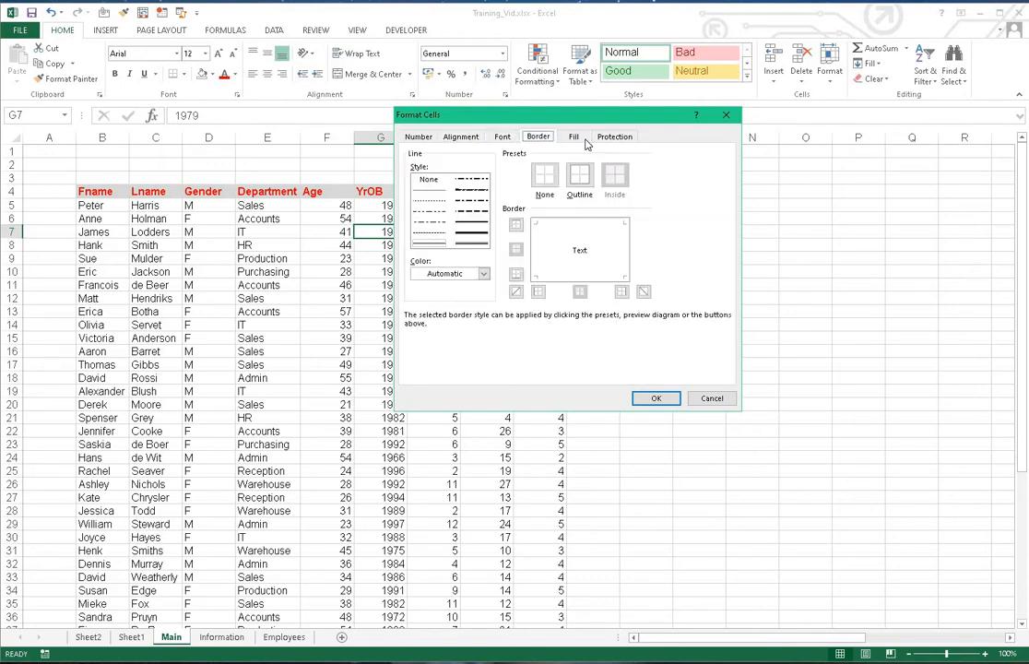
left_click(574, 137)
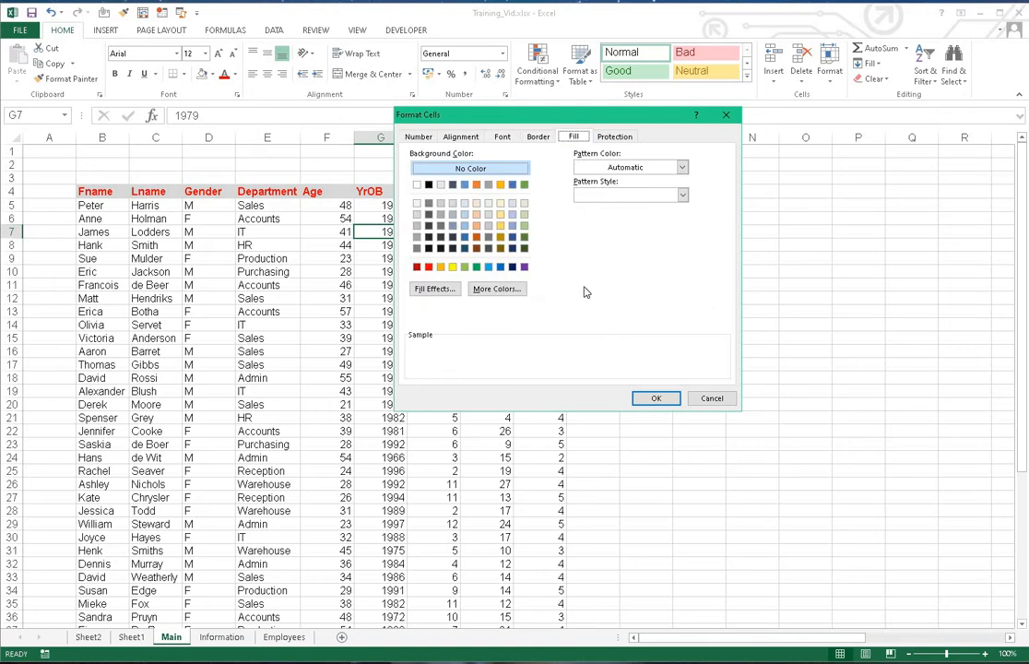
left_click(698, 403)
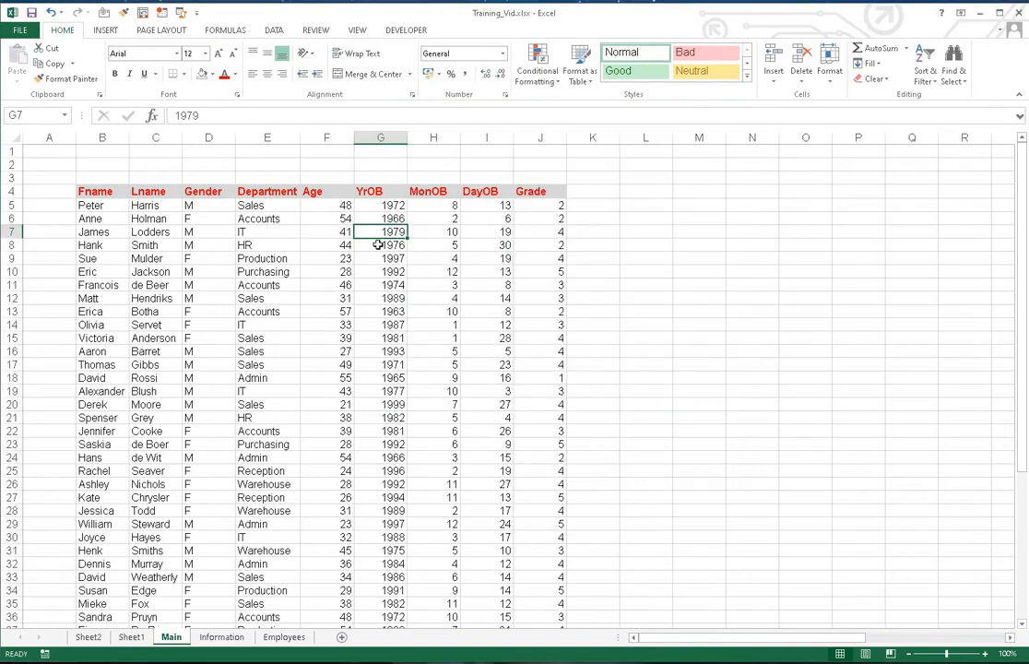
Fill cell G7 with light blue and put a box border around it
left_click(211, 74)
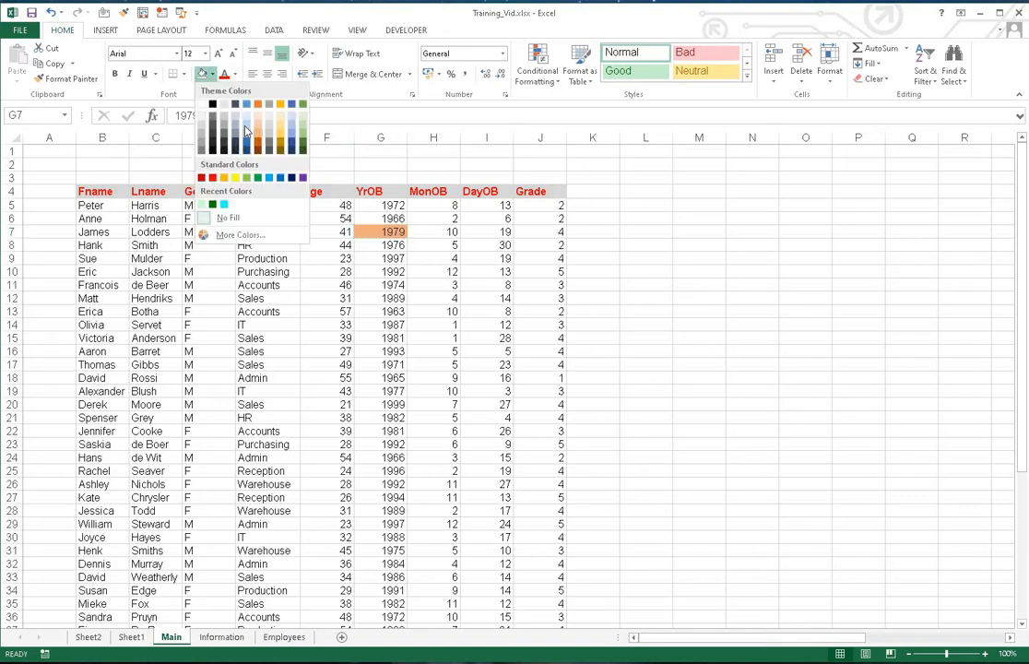
left_click(246, 124)
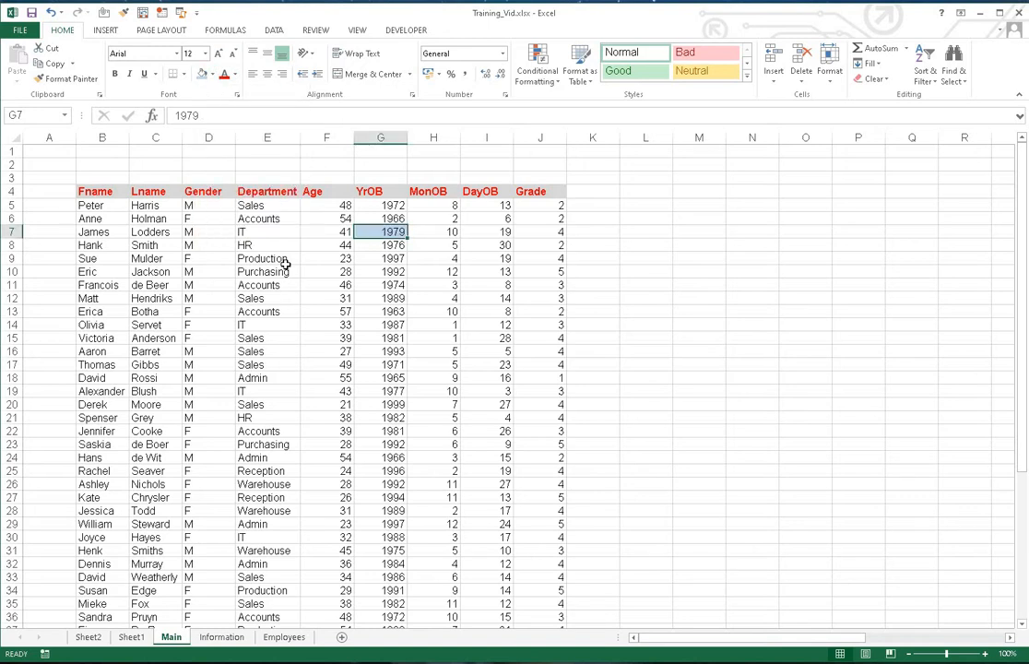
left_click(184, 76)
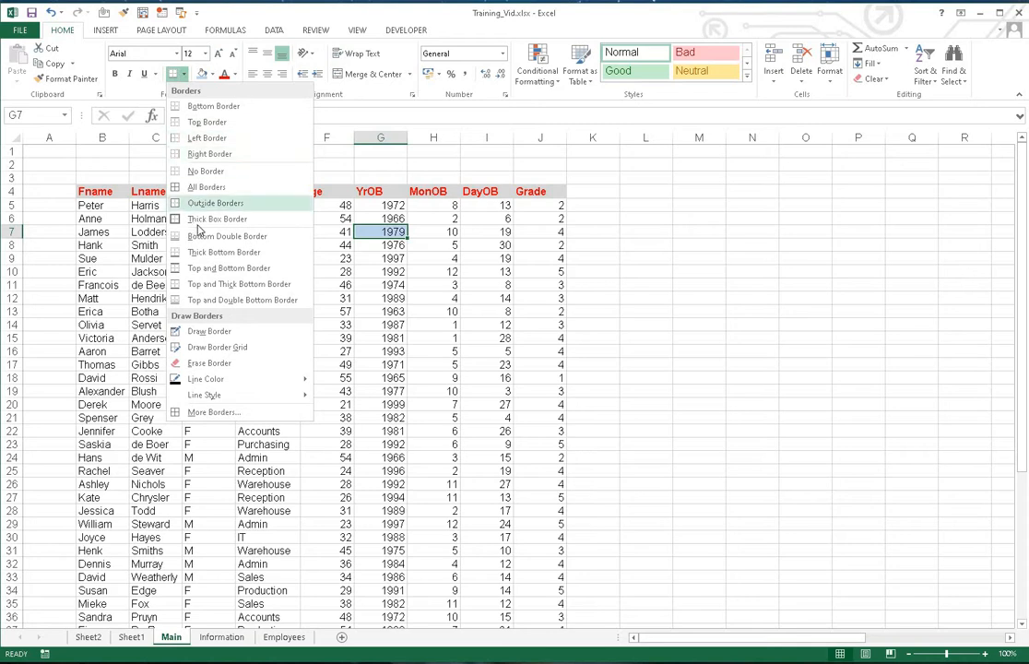
left_click(184, 197)
left_click(431, 315)
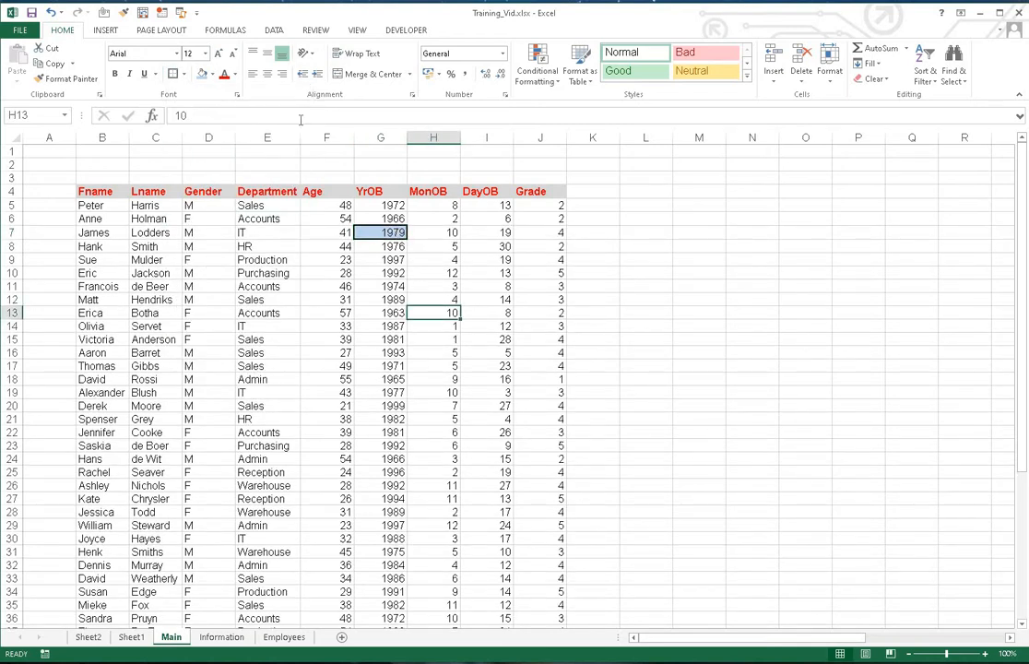
Change the font color of cell G7 to blue
left_click(380, 232)
left_click(236, 75)
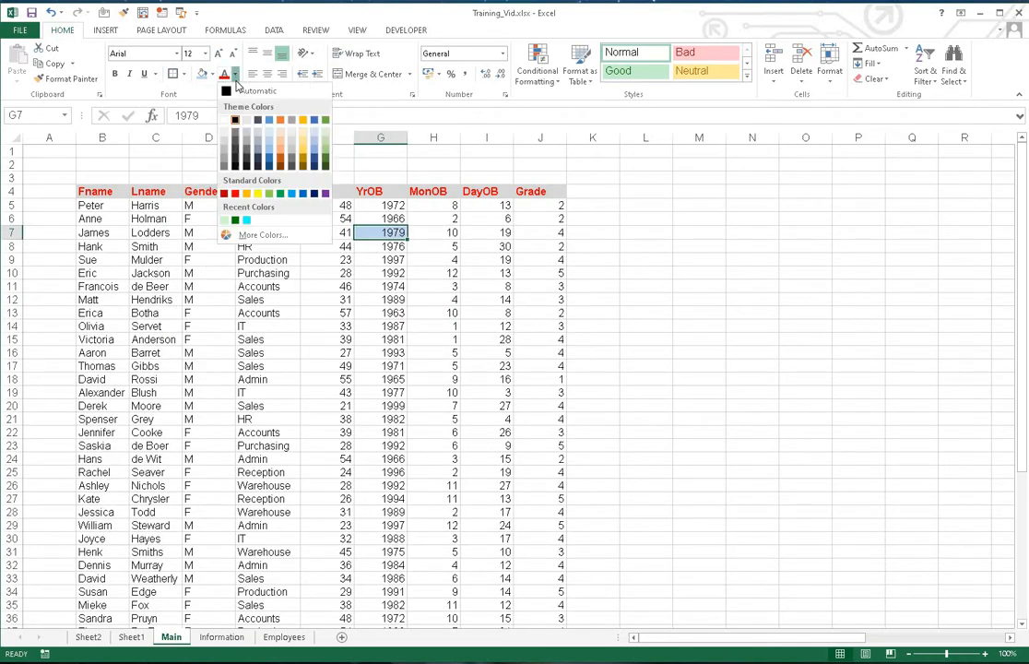
left_click(314, 155)
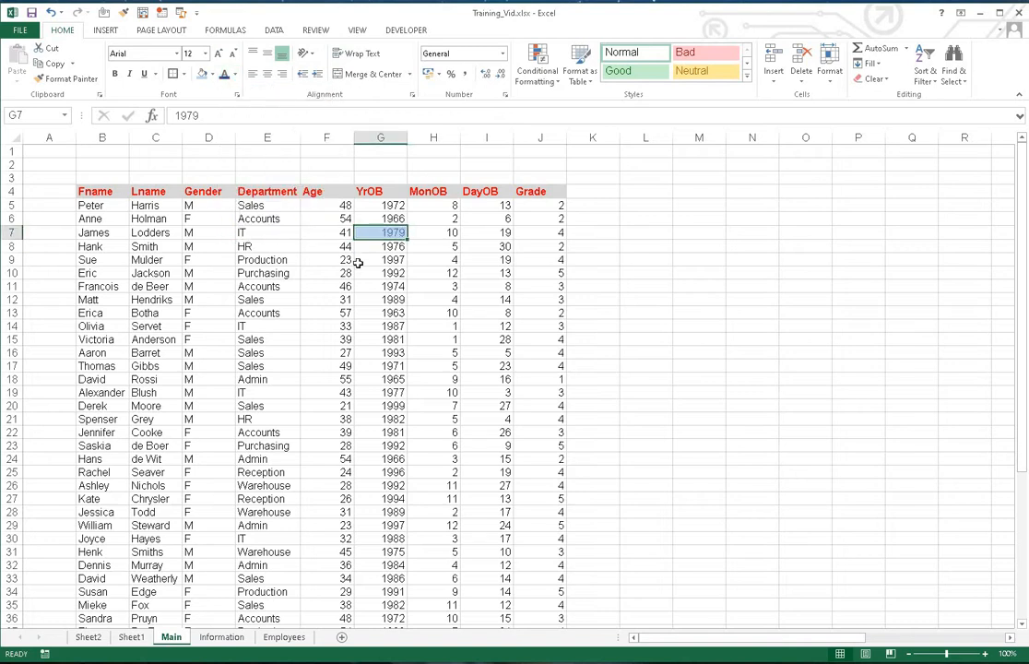
left_click(380, 260)
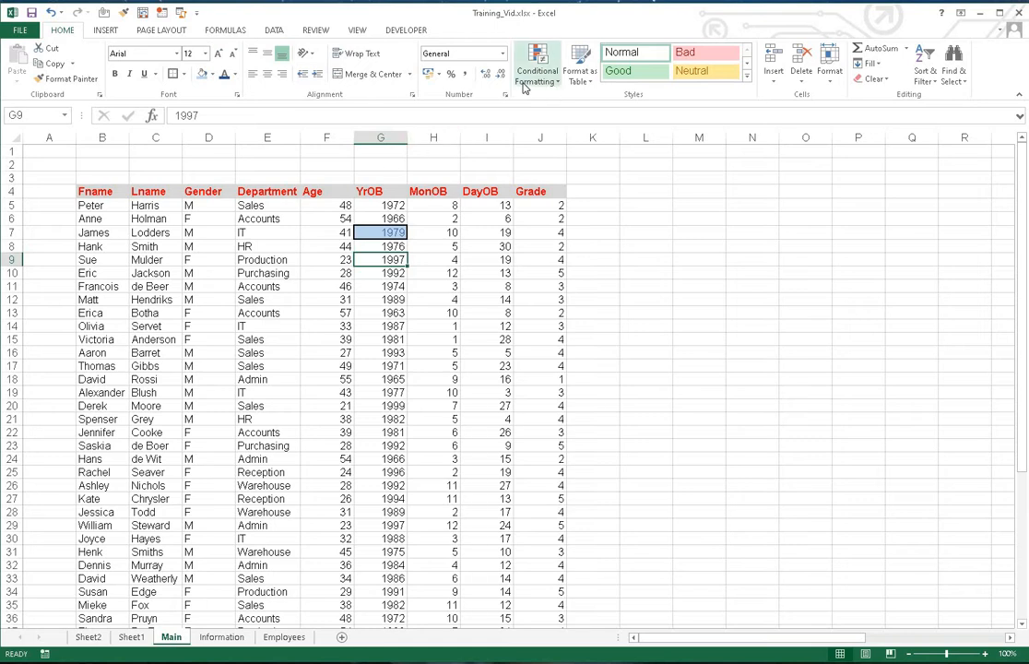
Copy the plain formatting of cell F7 onto cell G7 with Format Painter
left_click(325, 234)
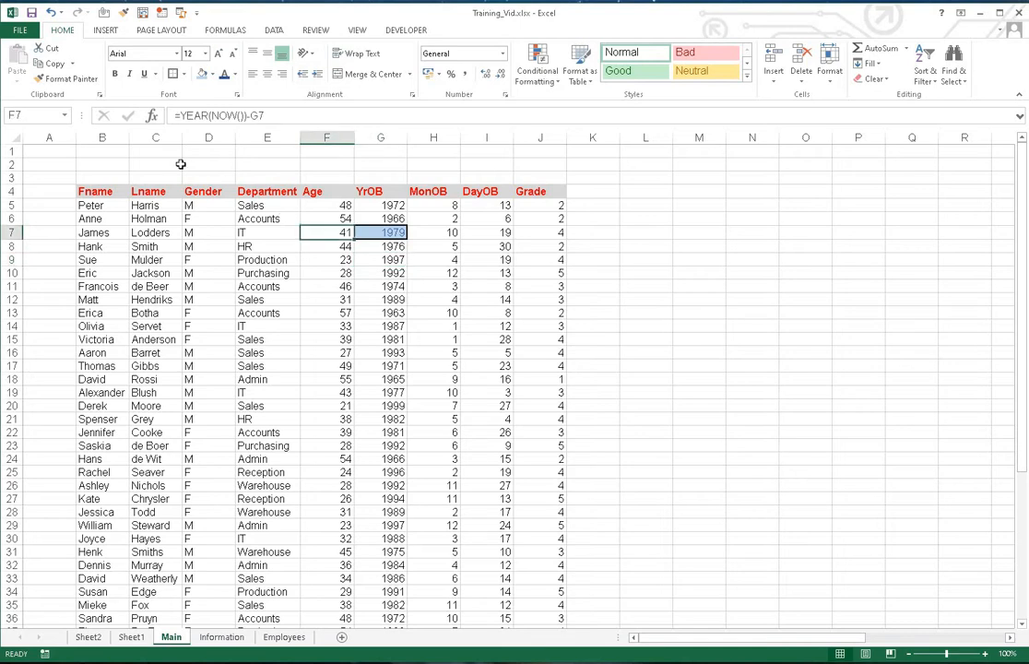
left_click(71, 80)
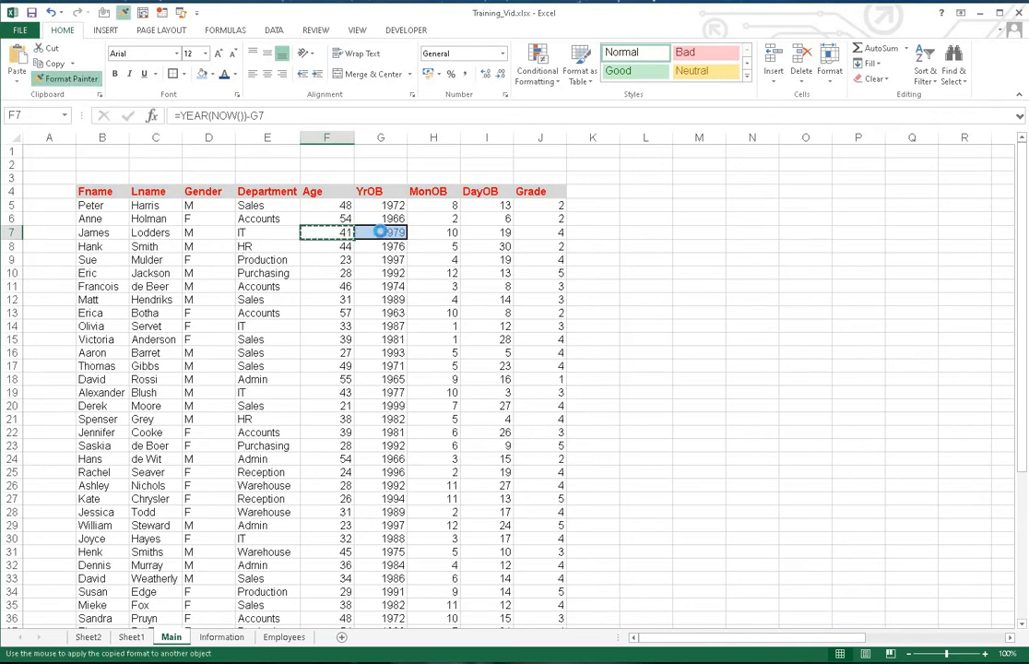
left_click(381, 232)
key("Down")
key("Down")
key("Down")
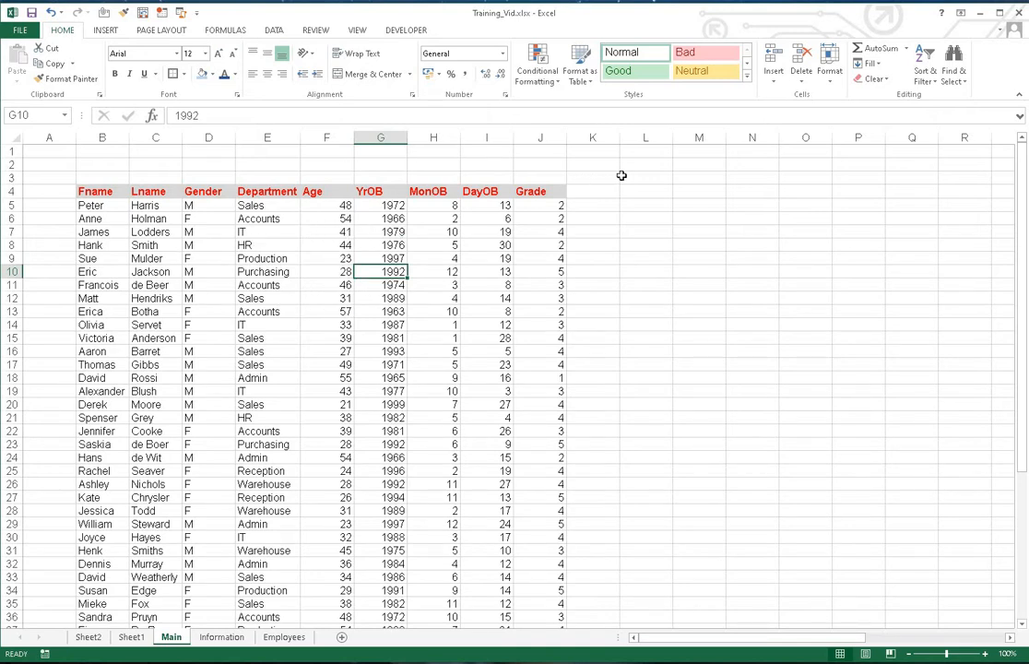
Select all cells of the named range Grade in column J
left_click(640, 166)
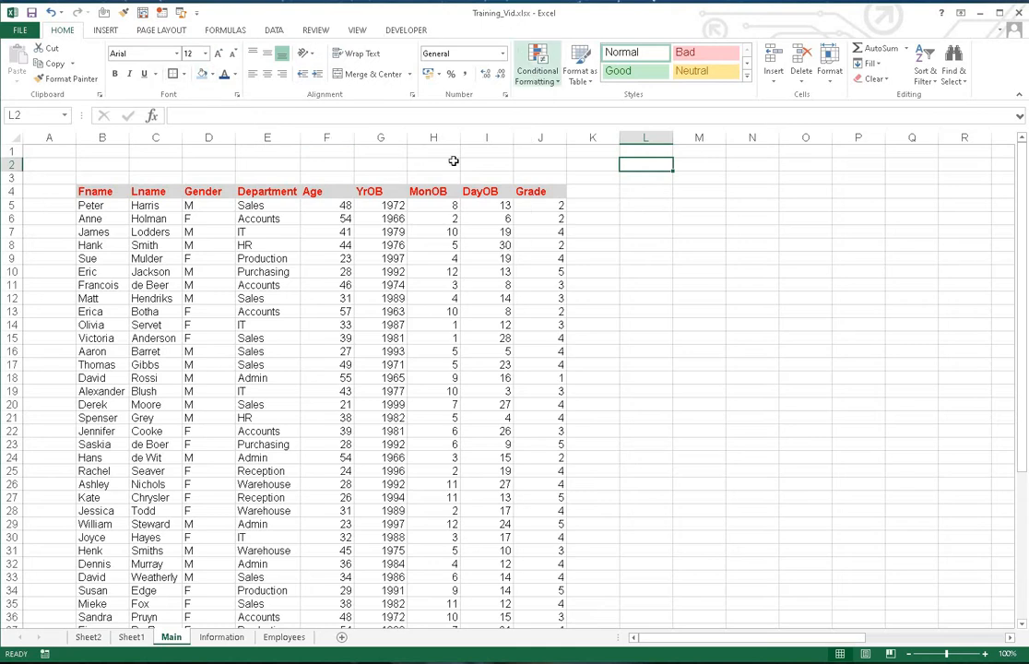
left_click(64, 116)
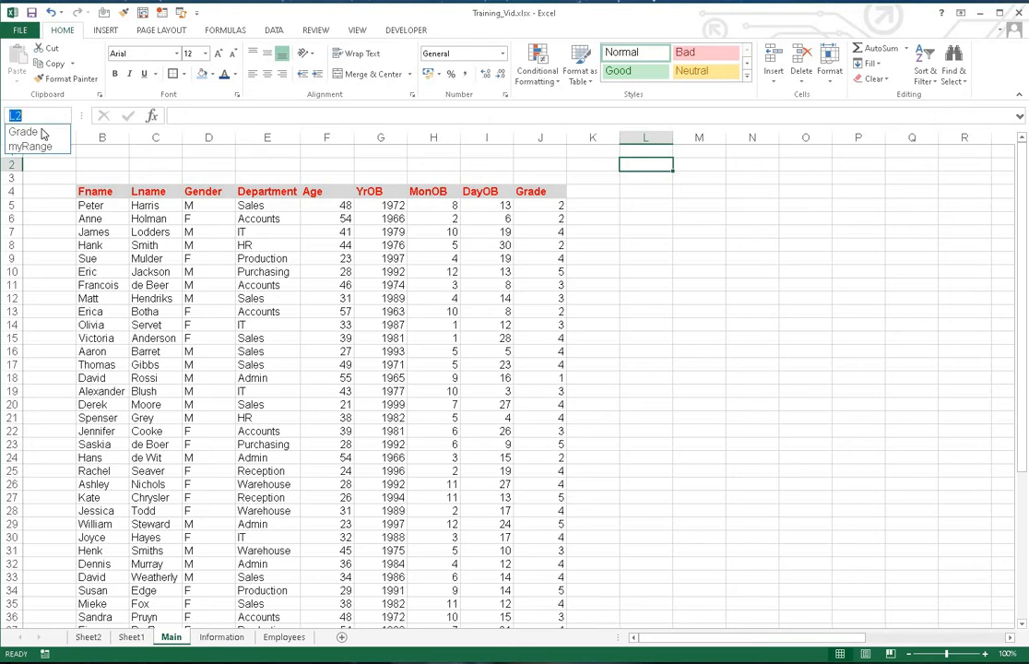
left_click(37, 130)
scroll(558, 202, "up", 2)
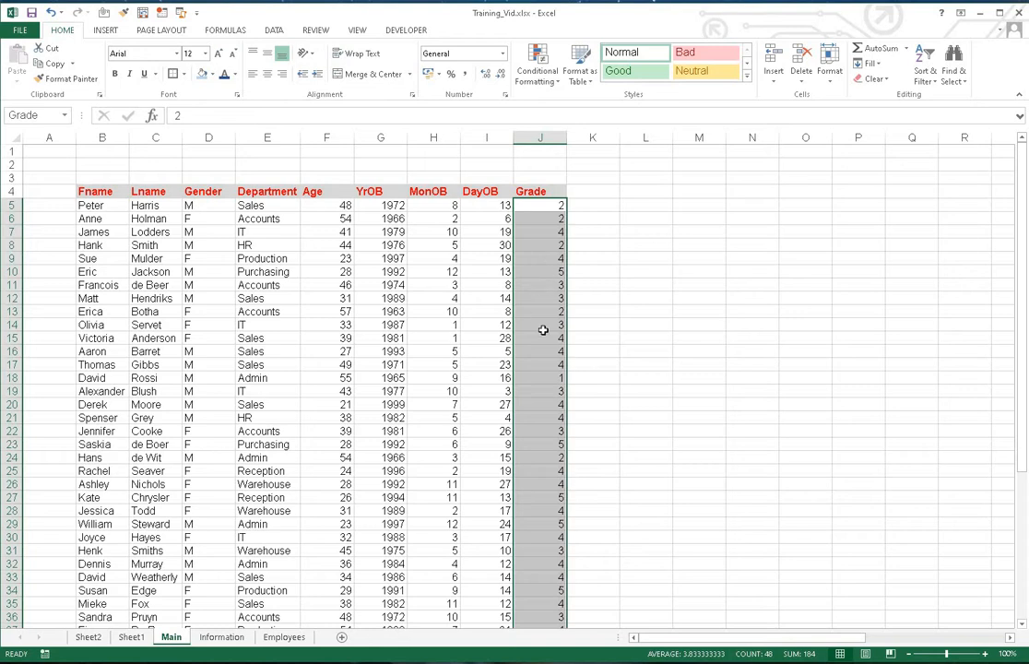
Apply blue gradient-fill data bars to the selected Grade cells with conditional formatting
left_click(549, 81)
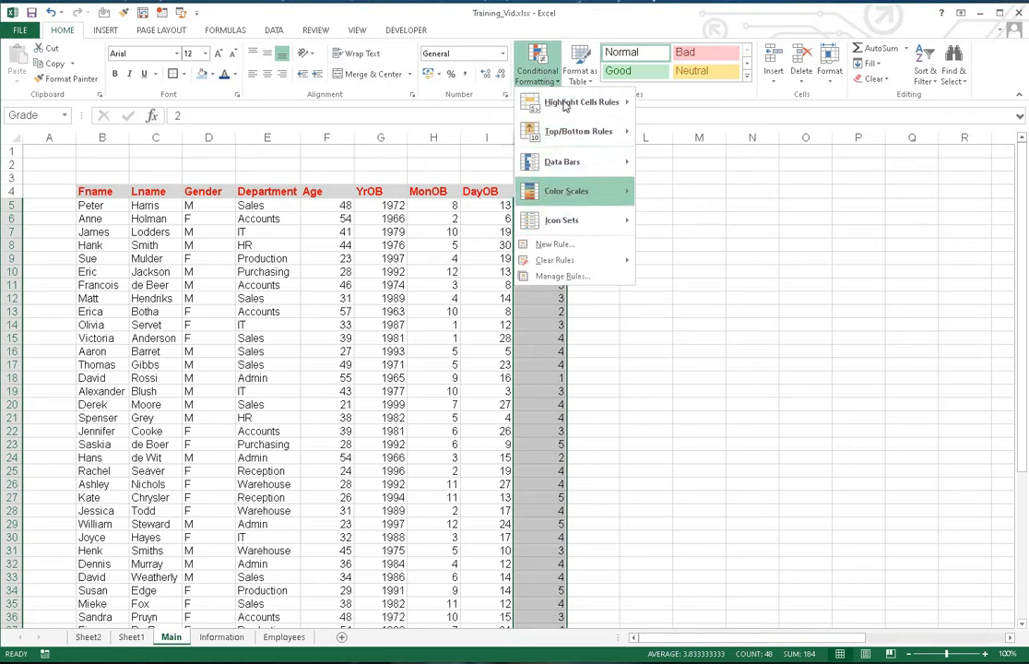
mouse_move(565, 106)
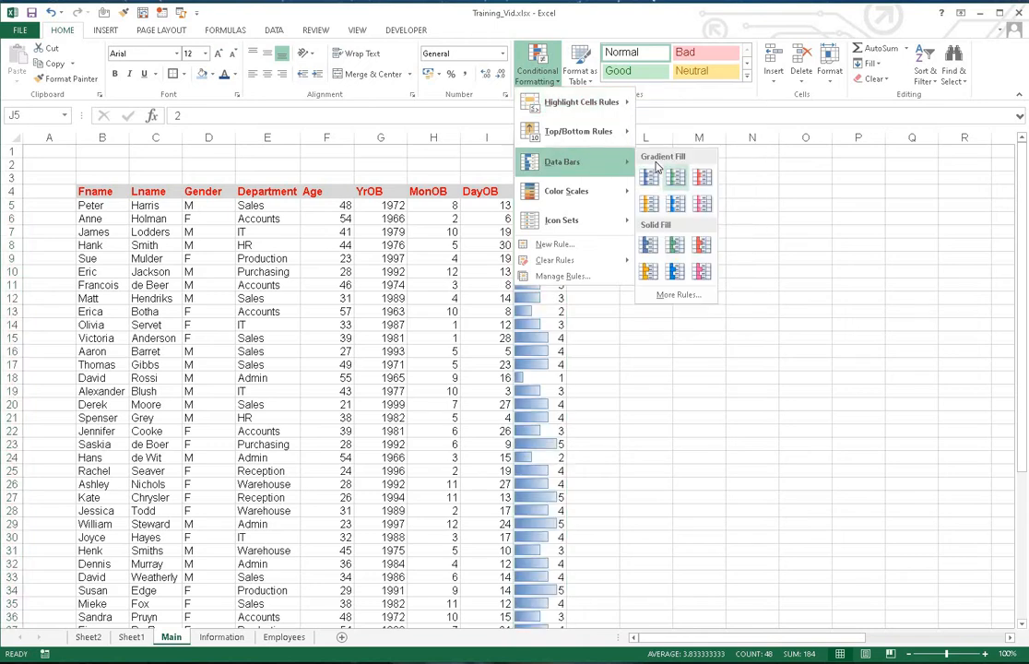
mouse_move(616, 109)
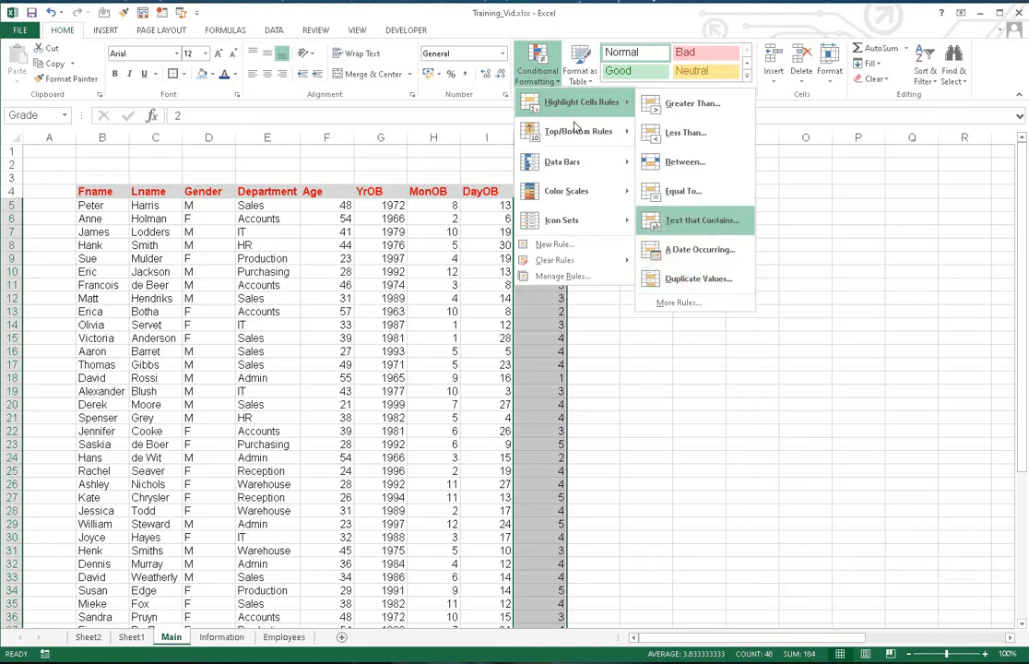
mouse_move(556, 136)
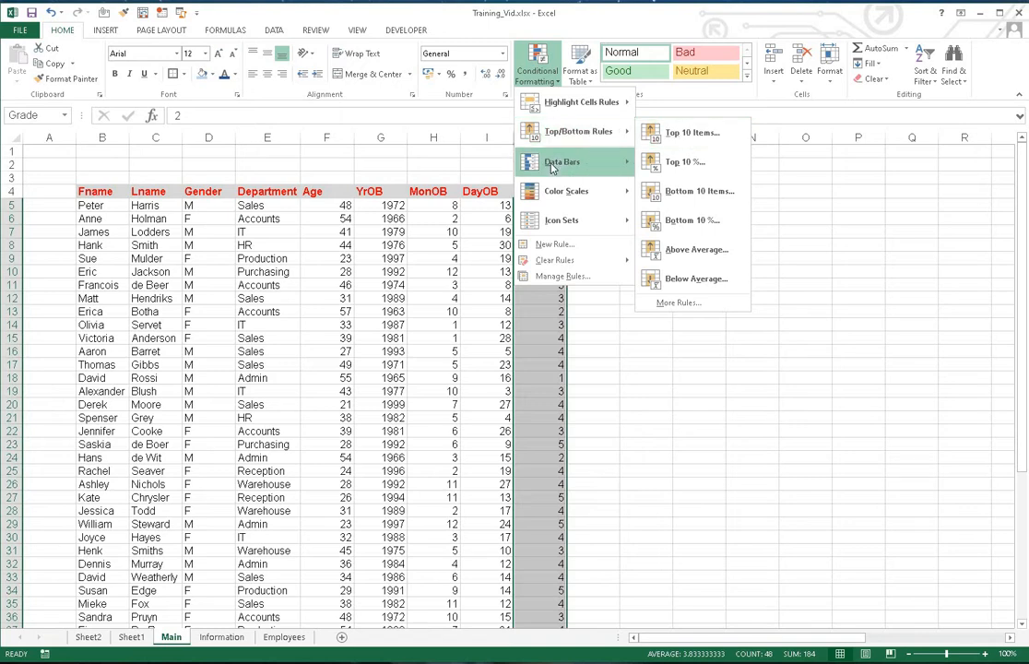
mouse_move(552, 167)
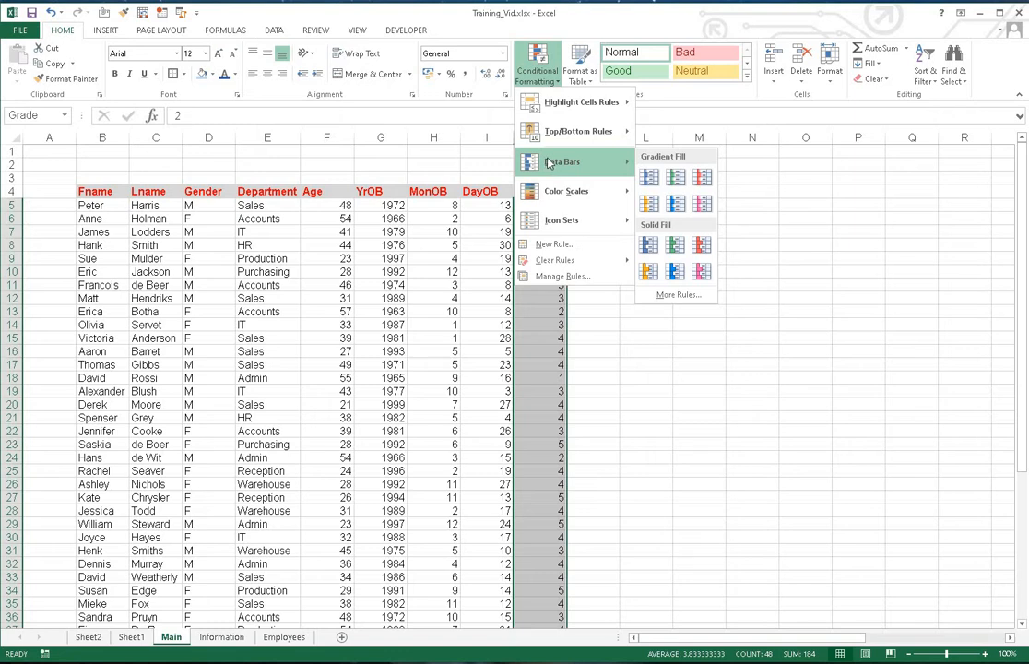
mouse_move(557, 98)
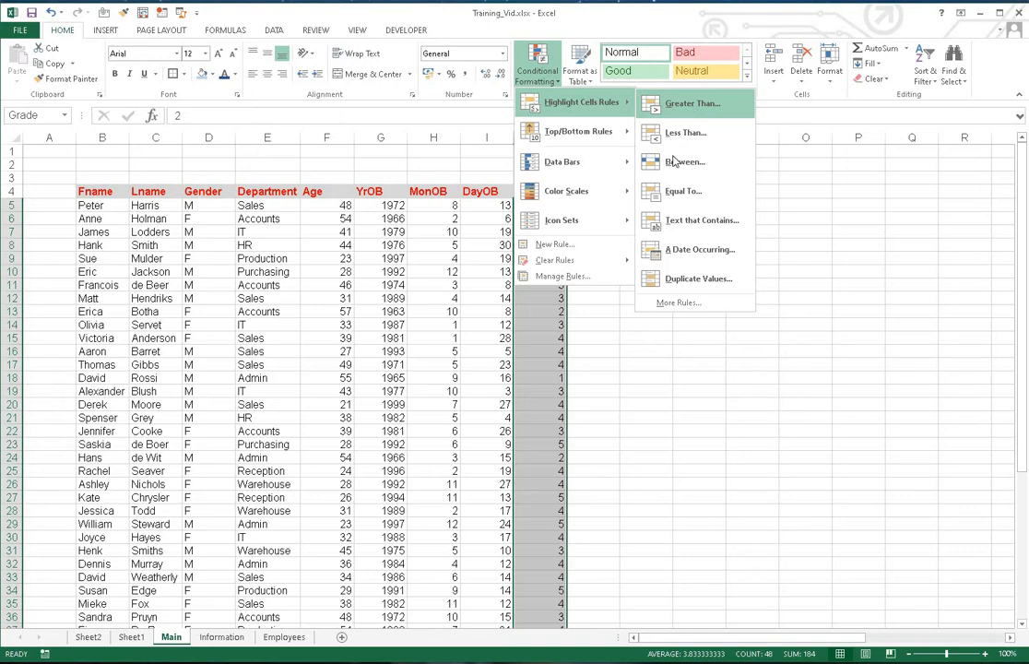
key("Down")
key("Down")
mouse_move(595, 171)
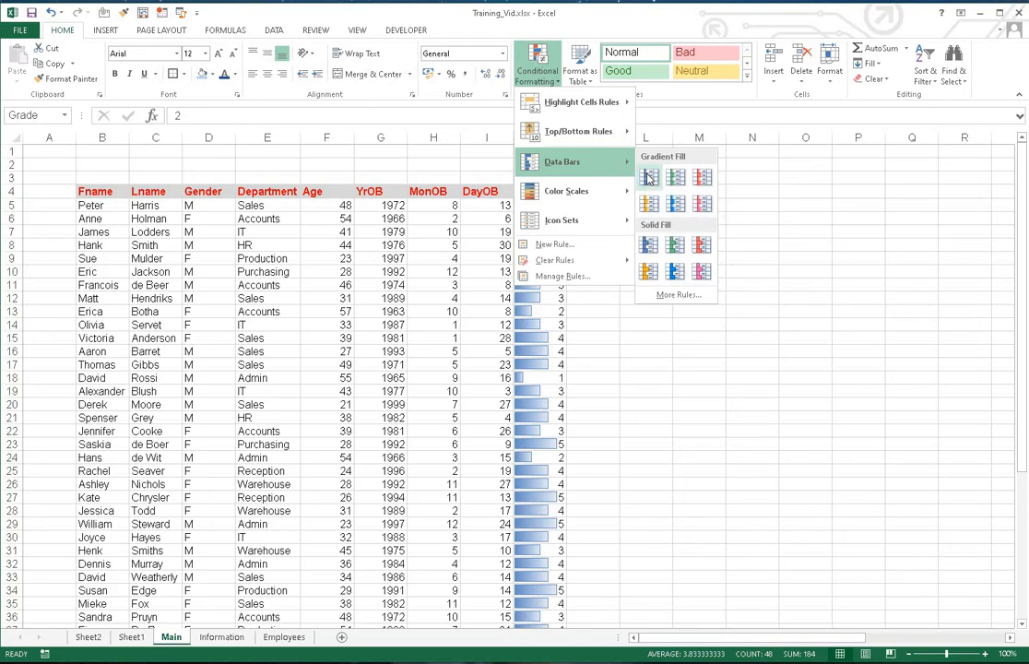
left_click(649, 178)
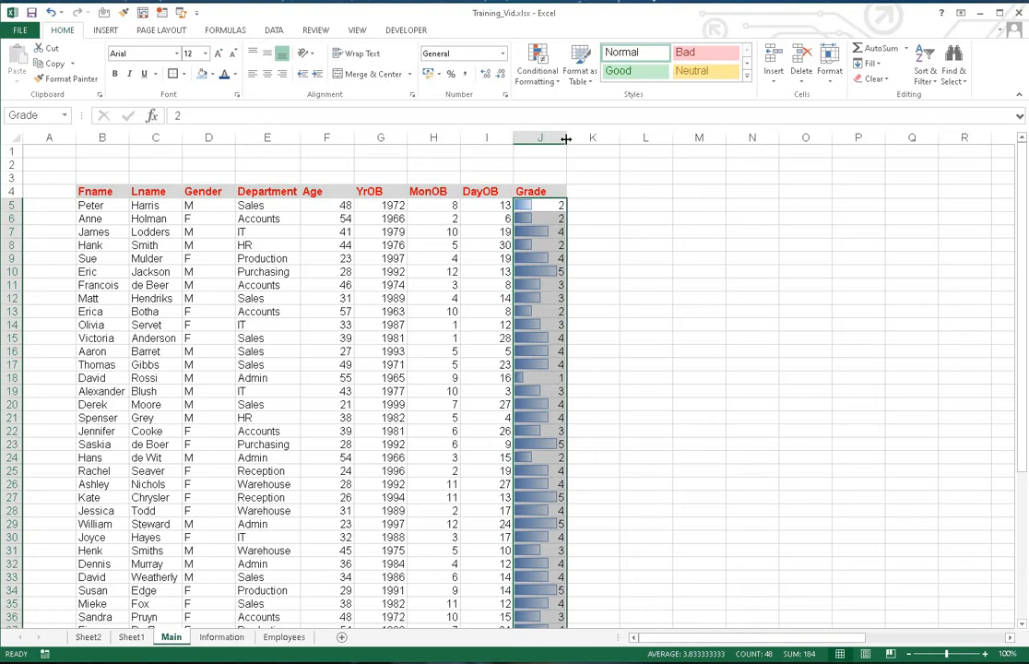
Try column J wider and narrower, leave it slightly wider than the neighbouring columns, and check the data bars down to row 52
left_click_drag(566, 137, 604, 138)
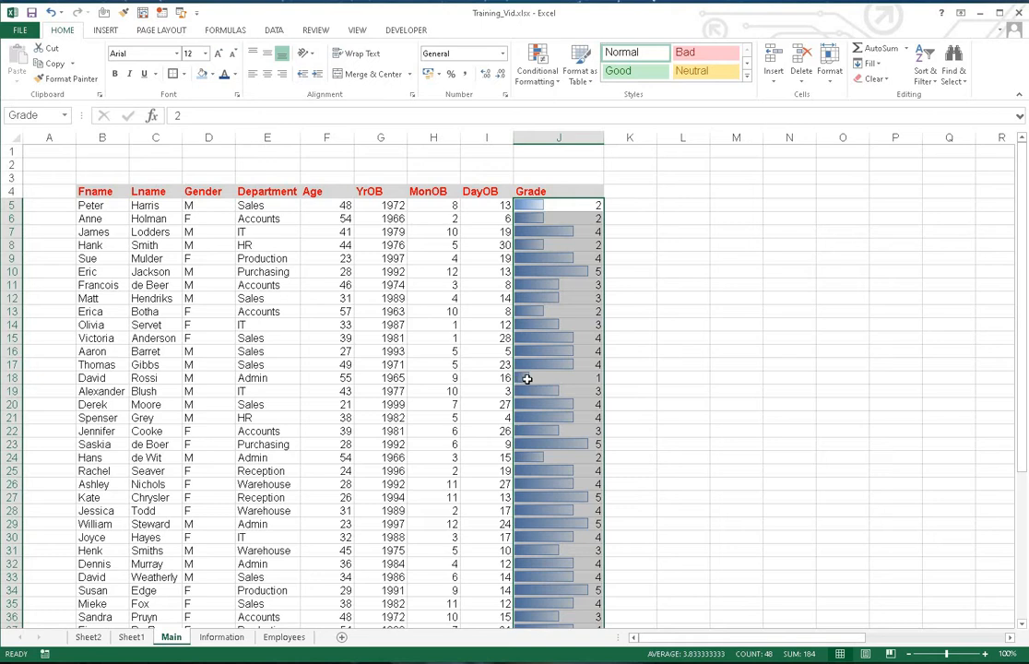
left_click_drag(604, 139, 545, 143)
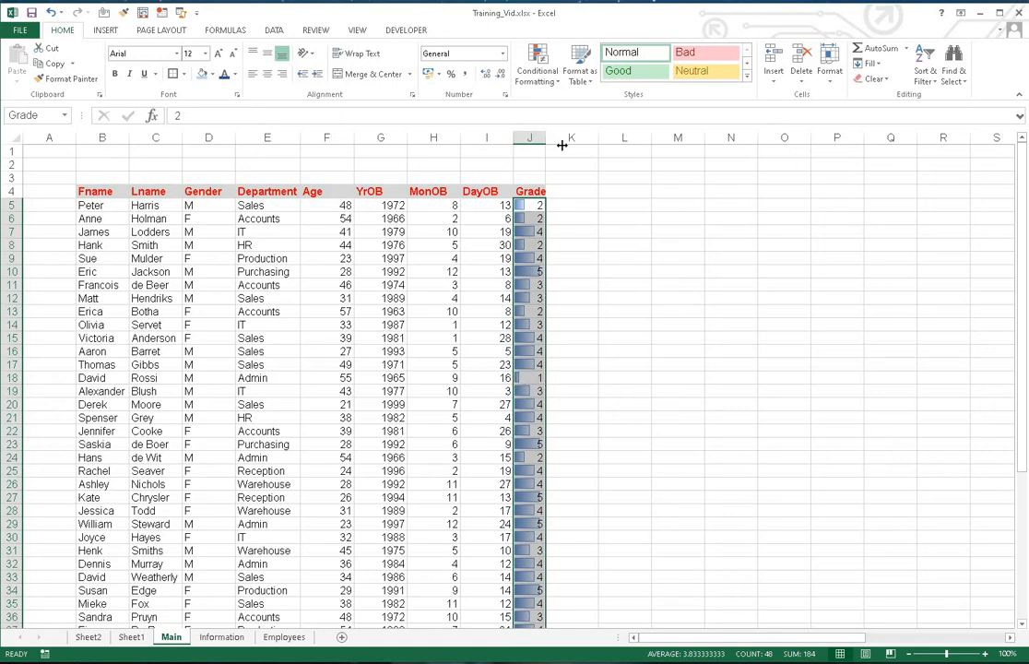
left_click_drag(544, 144, 574, 144)
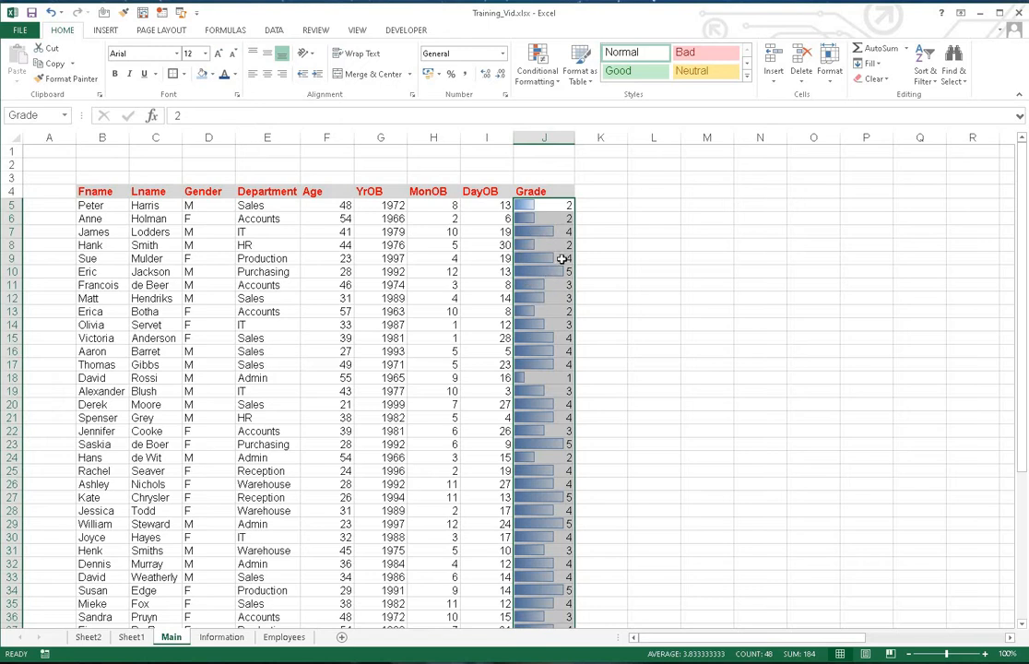
scroll(558, 552, "down", 6)
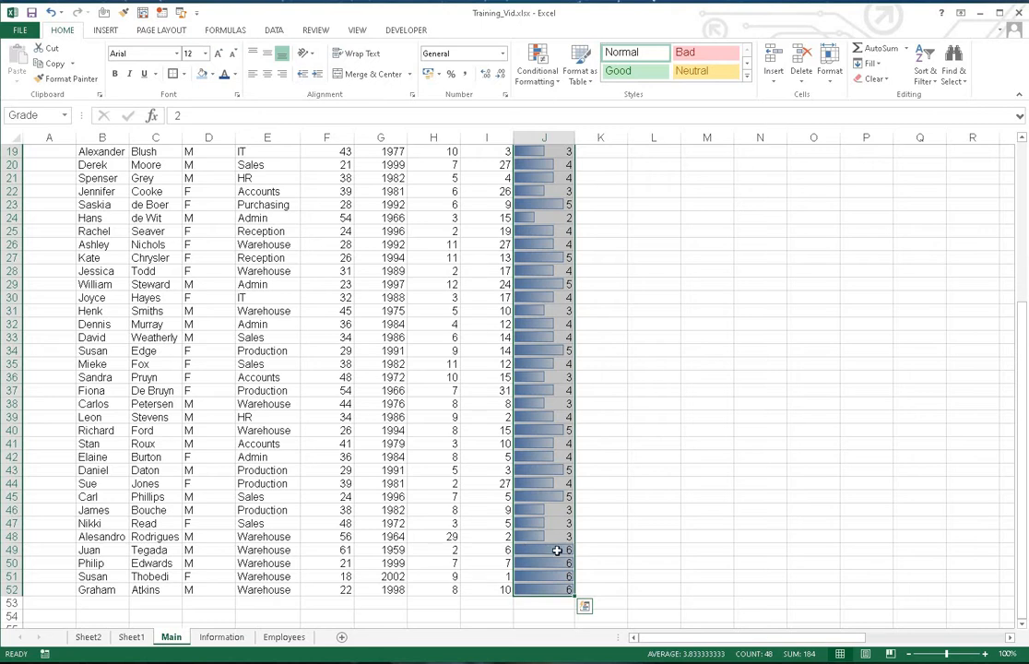
scroll(508, 445, "up", 6)
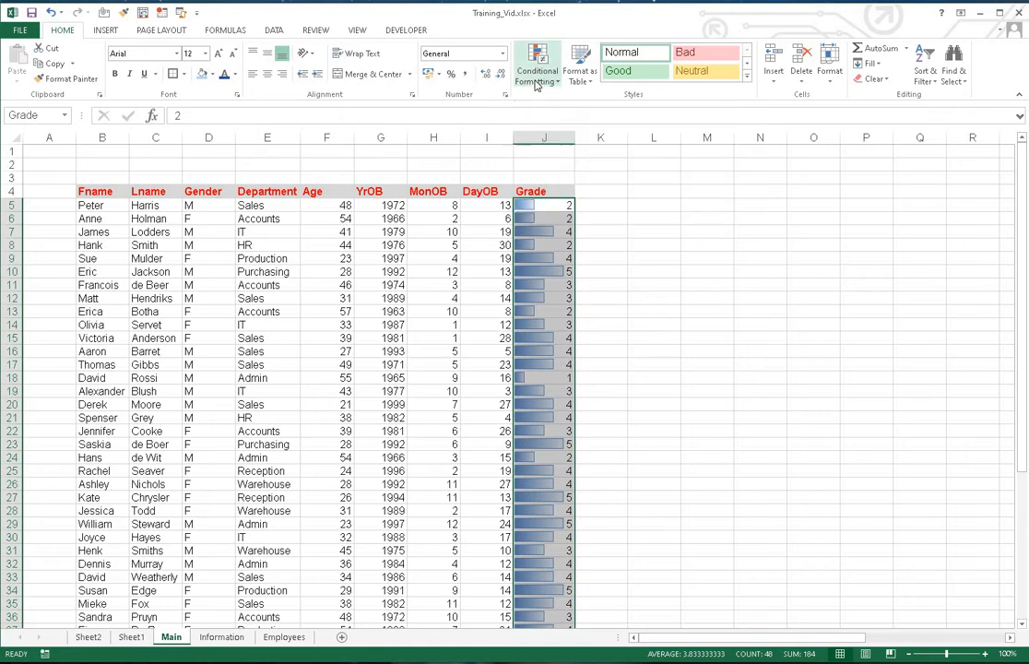
Preview other data bar colors on the Grade cells, and clear the conditional formatting rules from the selected cells
left_click(541, 81)
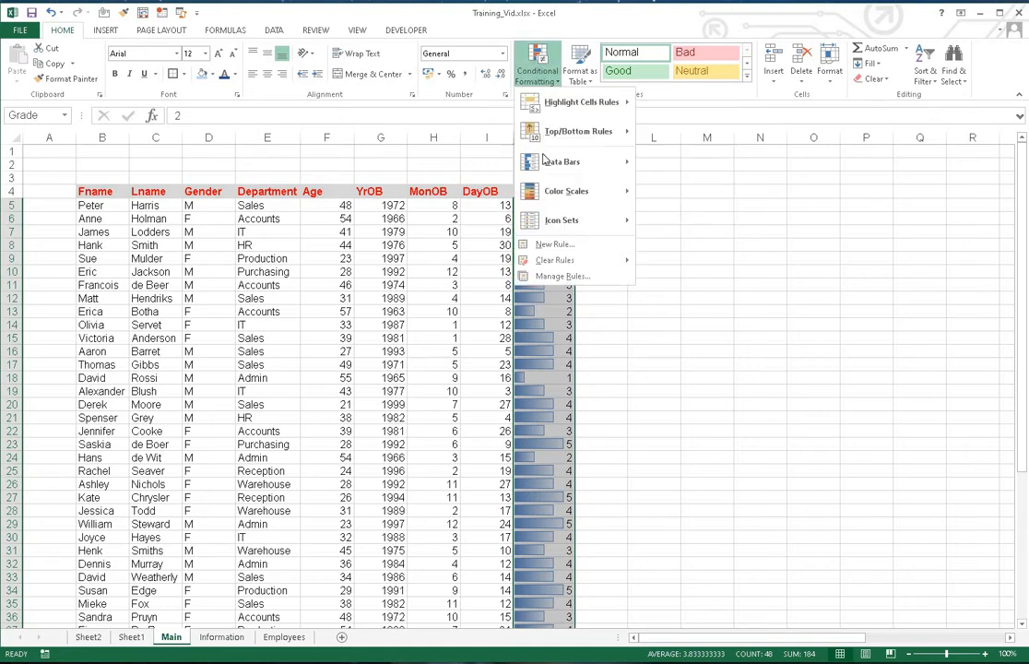
mouse_move(593, 166)
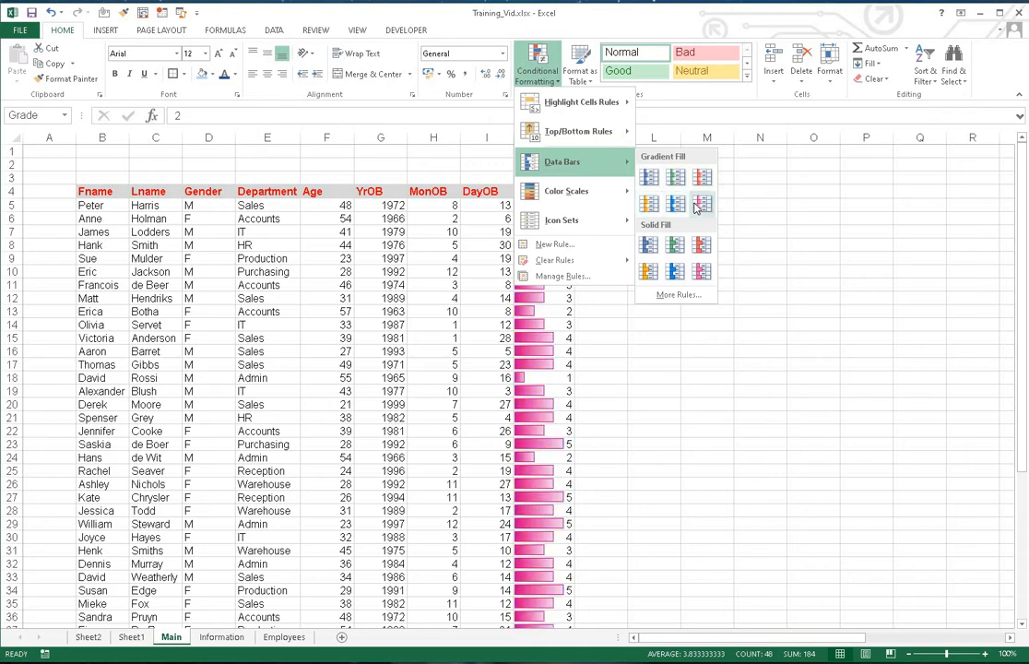
left_click(649, 203)
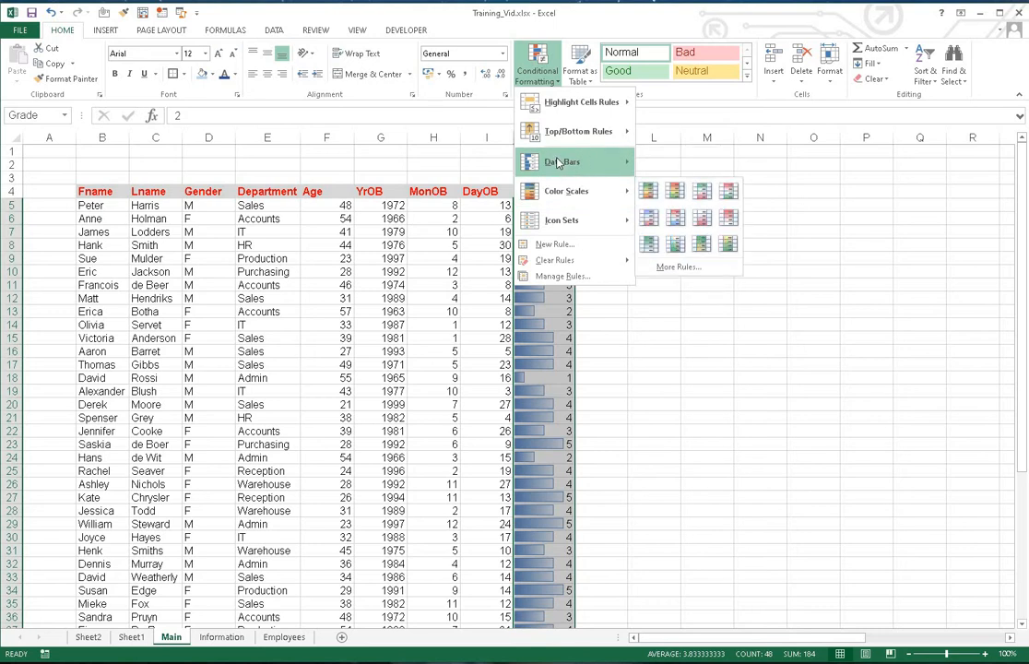
mouse_move(631, 191)
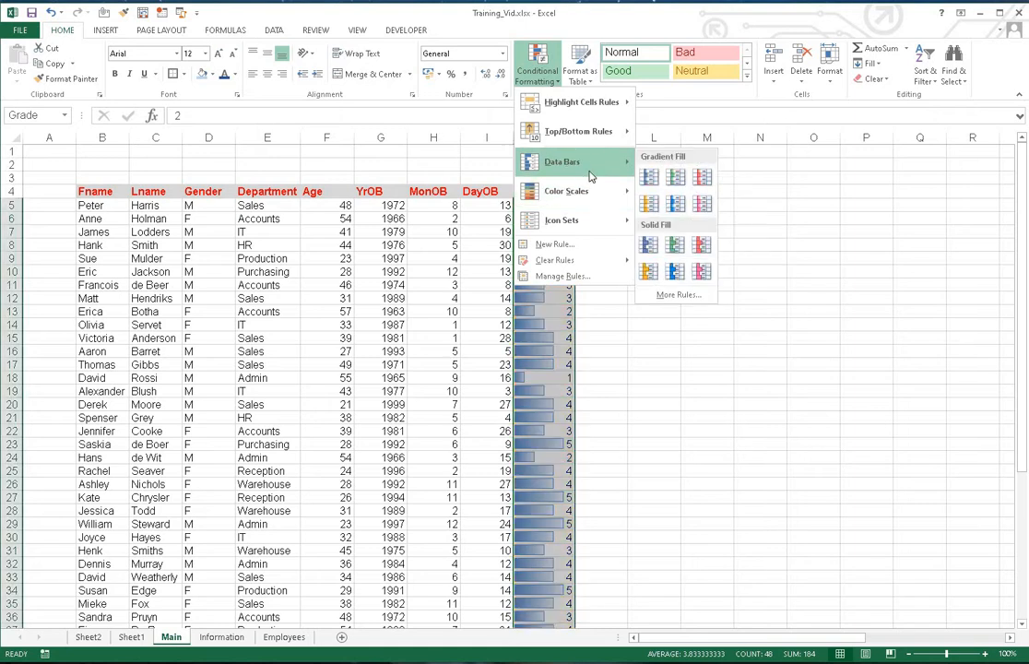
mouse_move(555, 267)
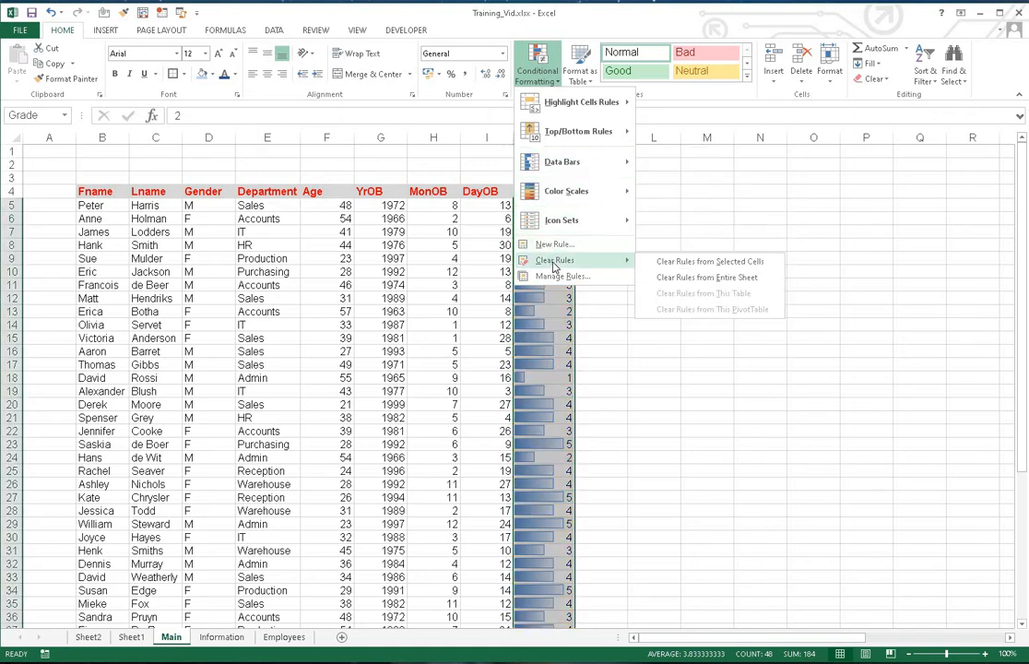
left_click(668, 261)
Apply the three-color blue-white-red color scale to the Grade cells and check the shading along the column
left_click(537, 66)
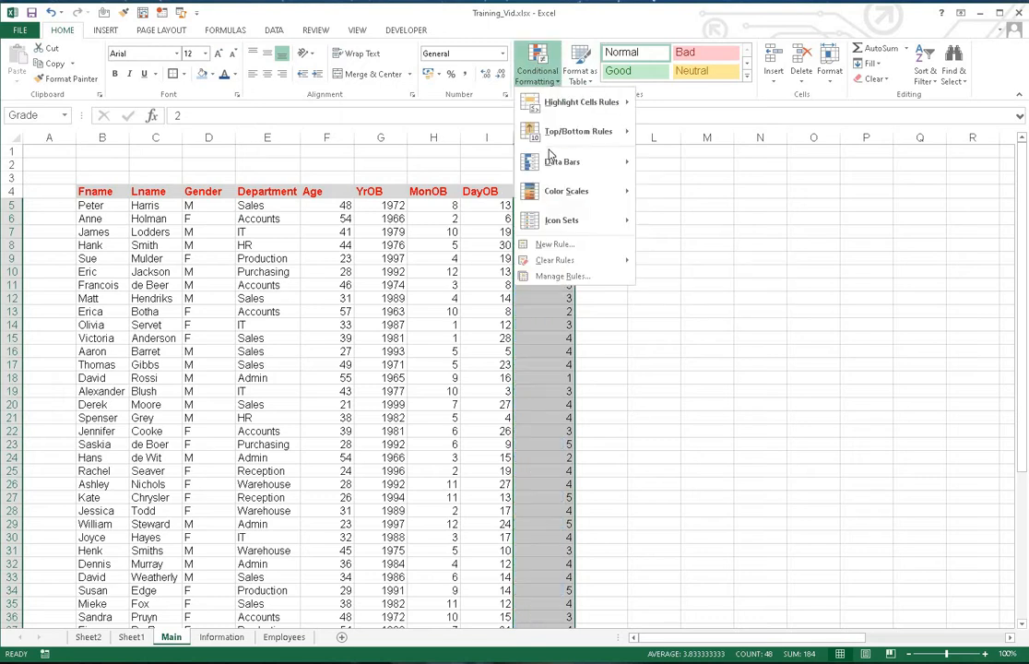
mouse_move(574, 196)
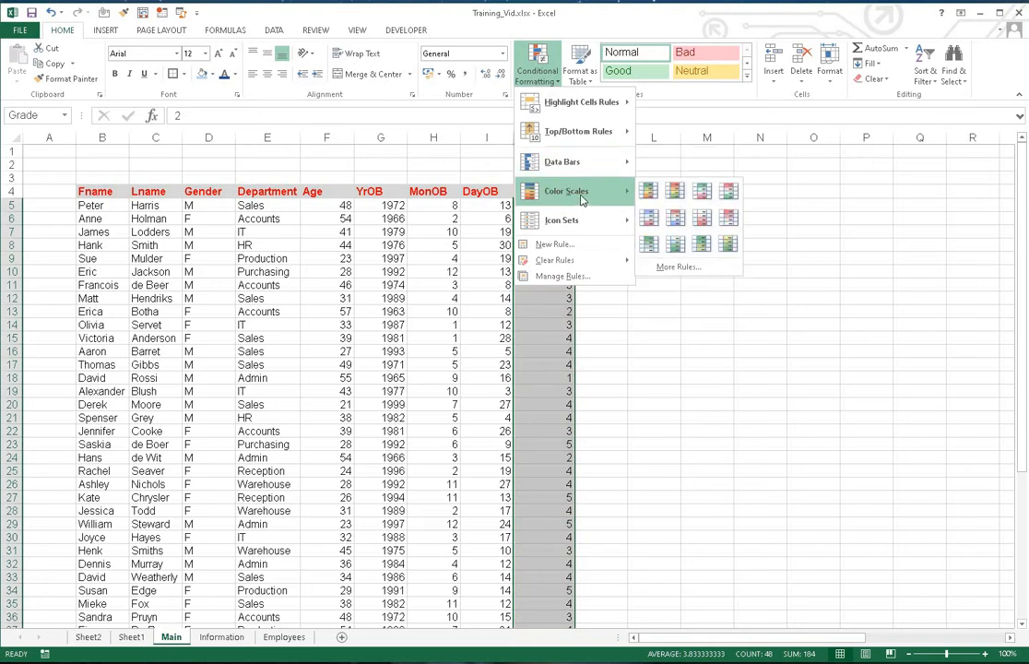
left_click(647, 219)
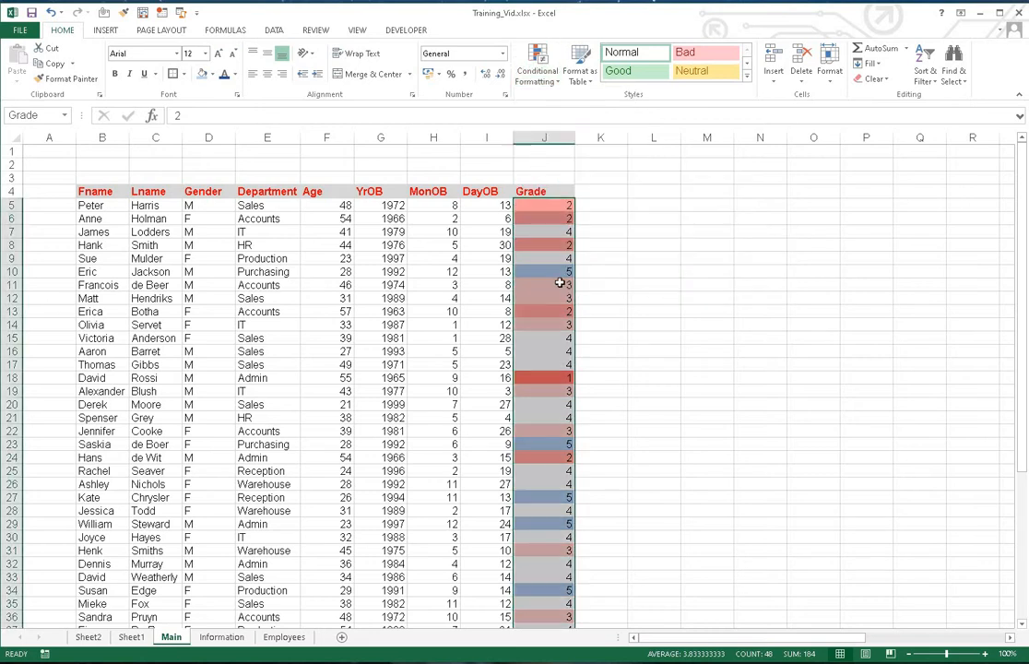
scroll(562, 408, "down", 8)
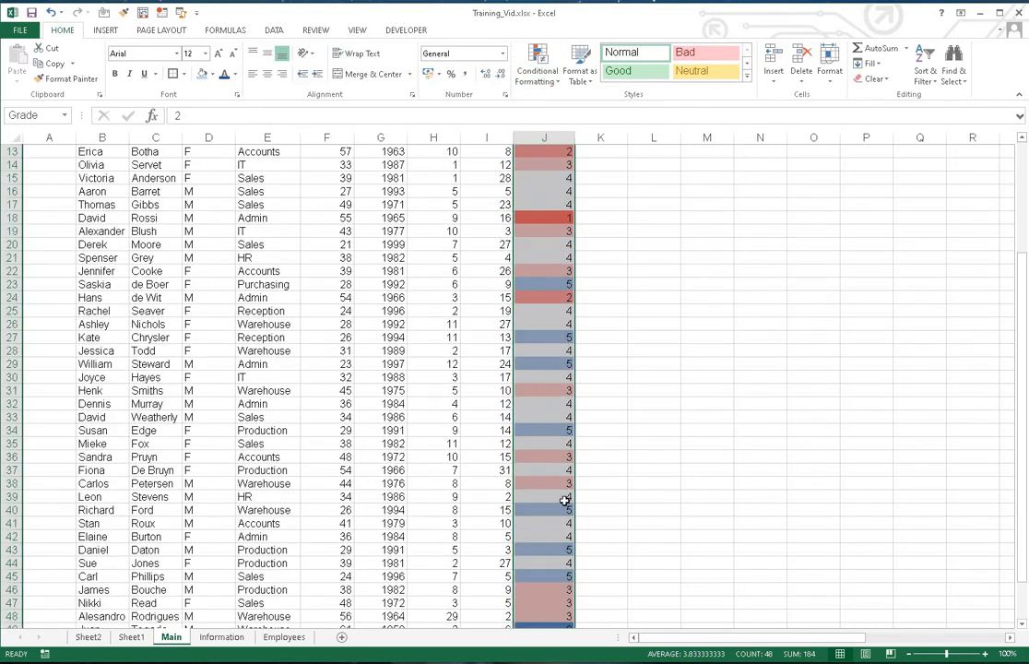
scroll(560, 461, "up", 7)
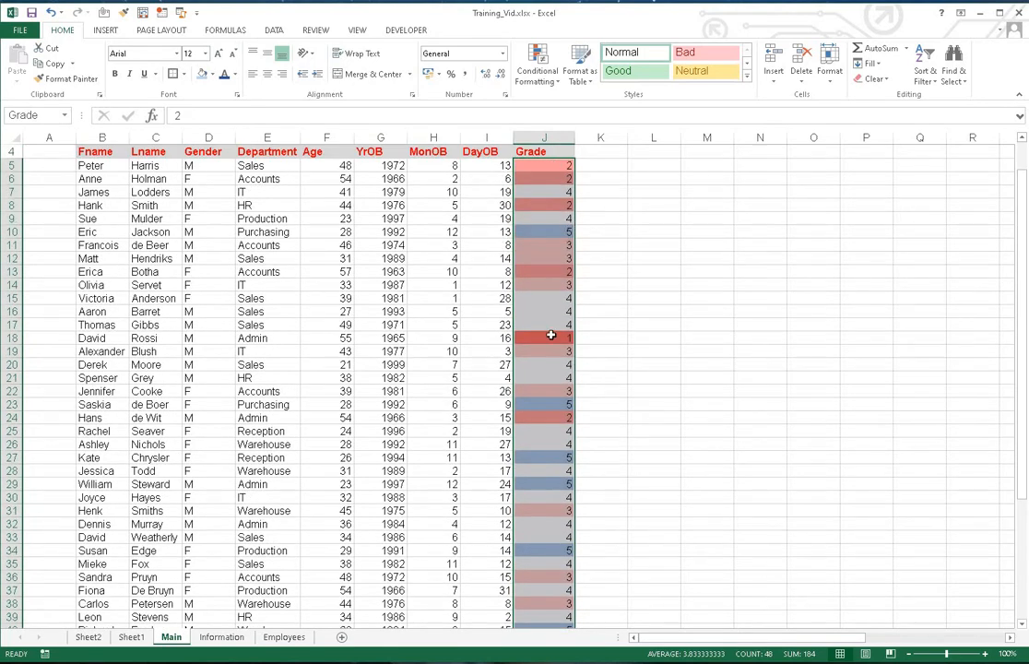
left_click(550, 335)
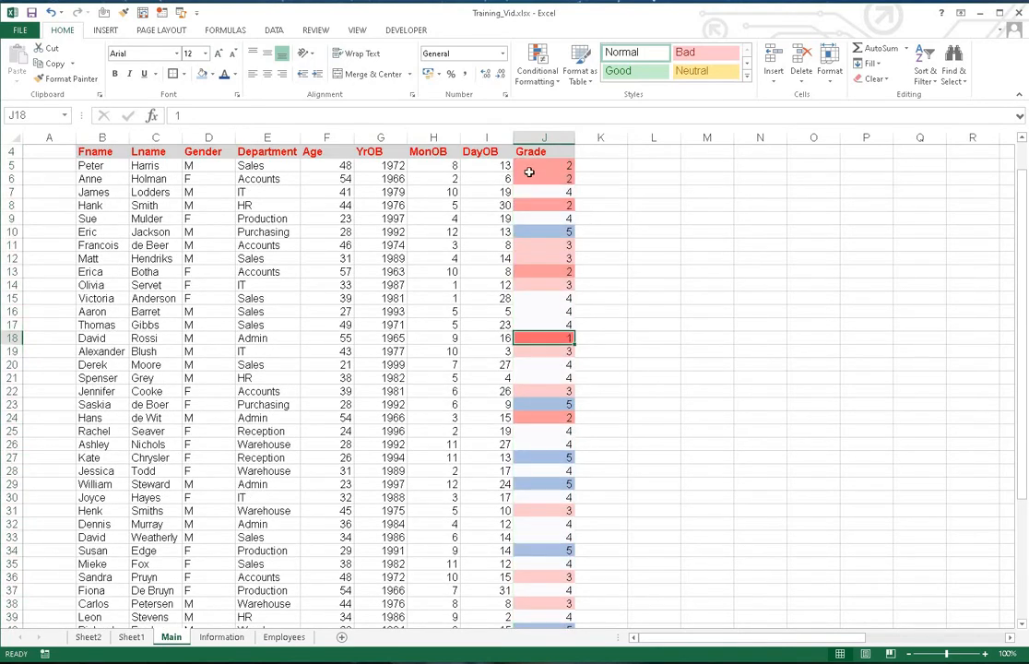
Reselect the named range Grade and clear its color scale formatting through Quick Analysis
left_click(550, 81)
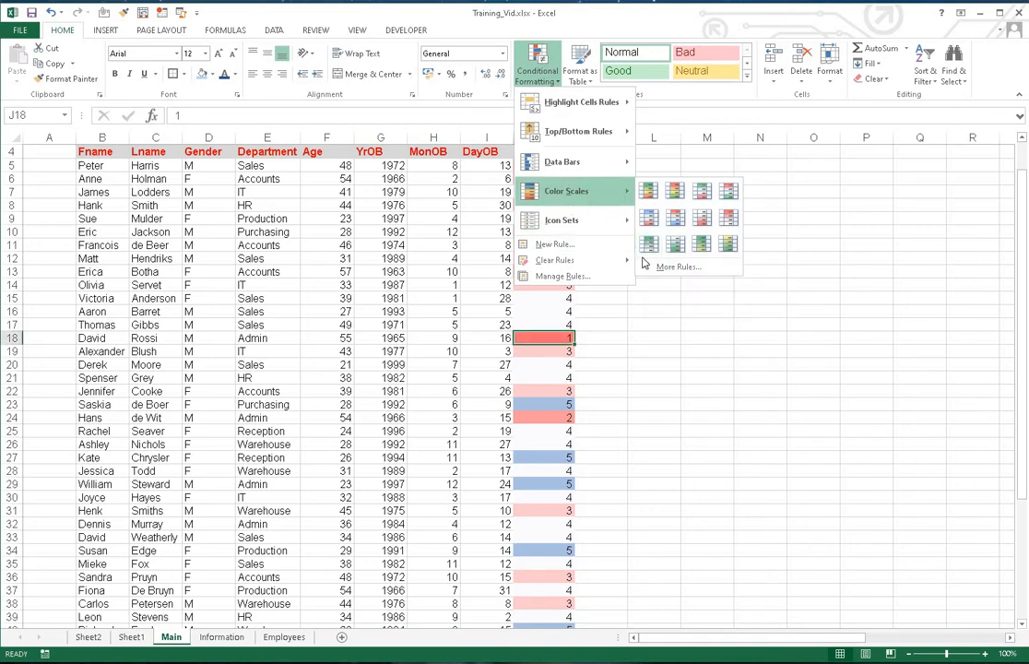
left_click(405, 199)
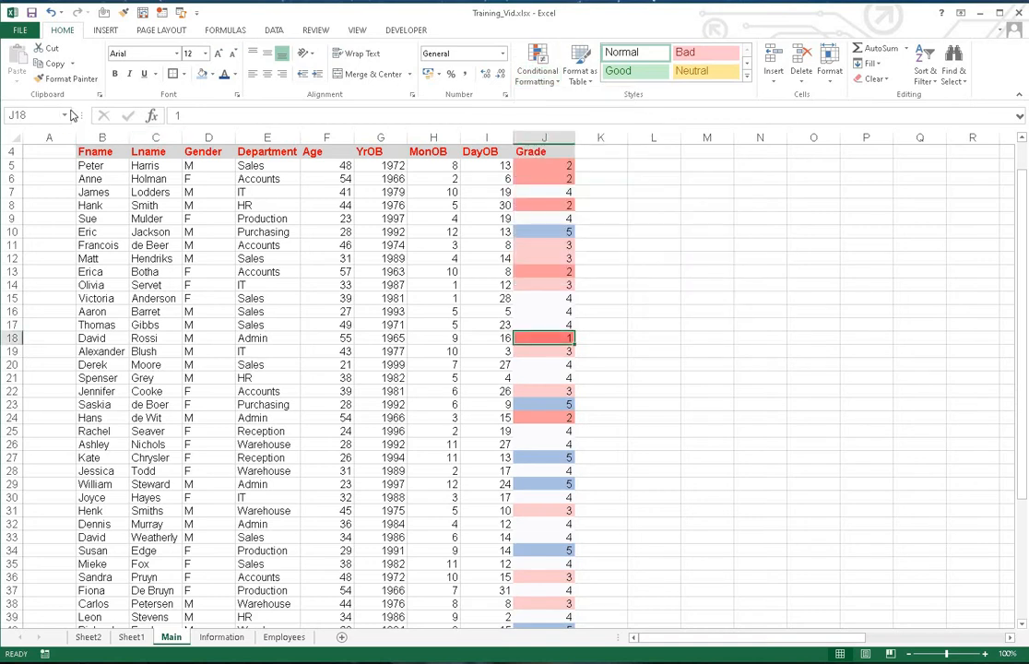
left_click(66, 114)
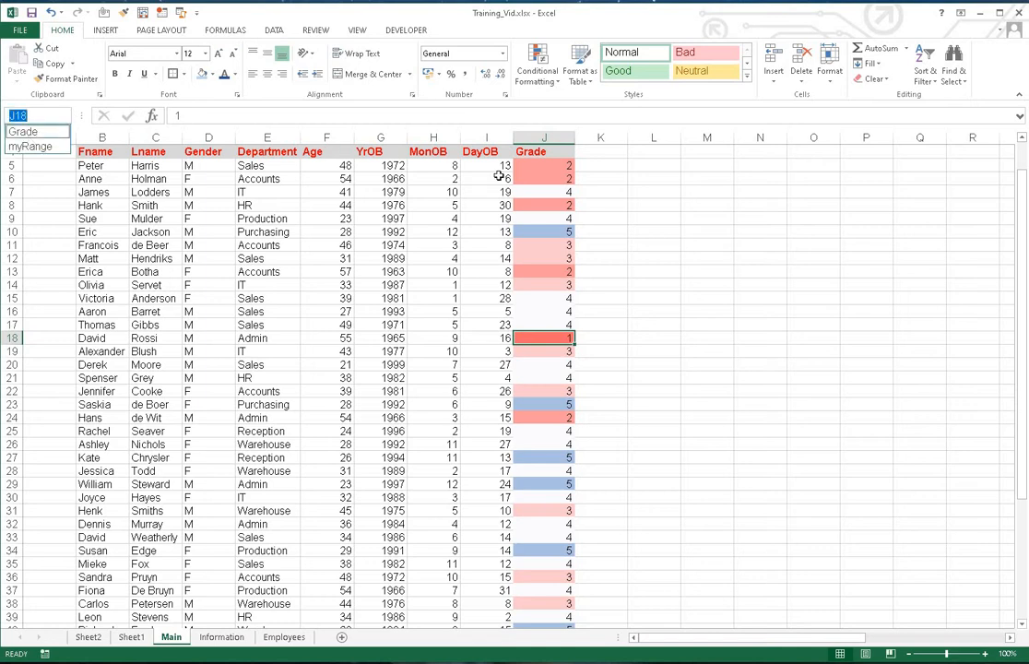
left_click(35, 132)
right_click(535, 182)
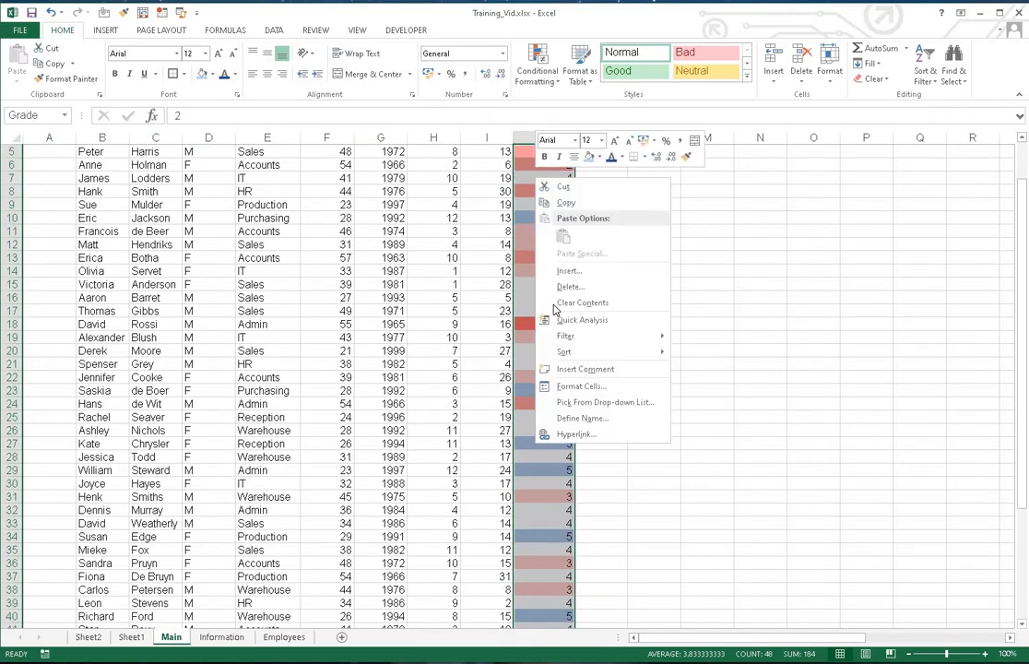
left_click(630, 321)
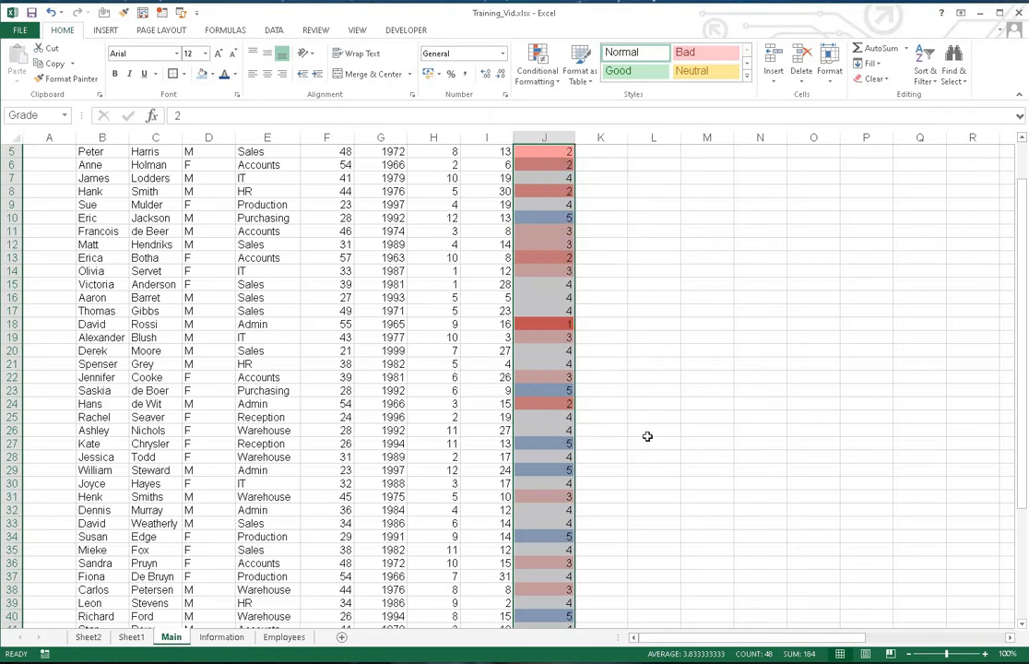
left_click(590, 479)
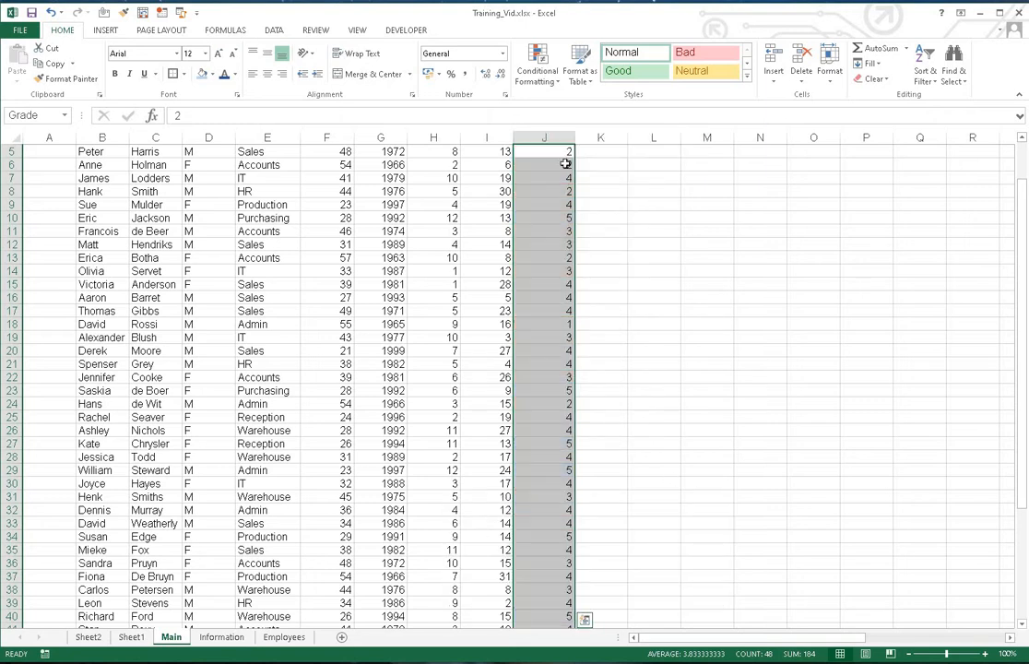
Apply the directional icon set of three colored arrows to the Grade cells and check the icons along the column
left_click(535, 67)
mouse_move(567, 223)
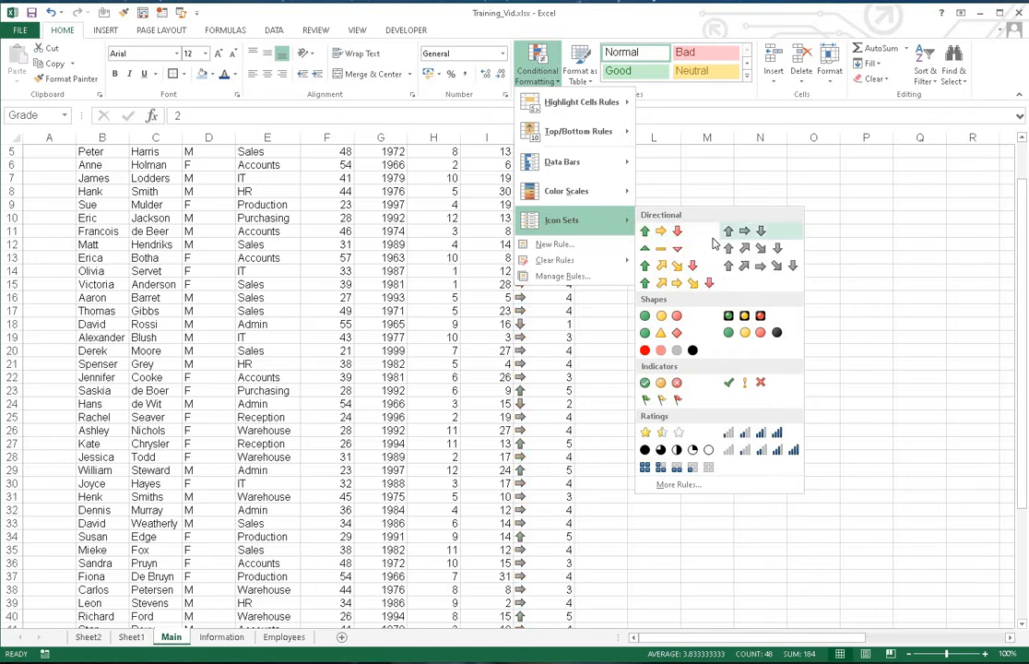
left_click(657, 235)
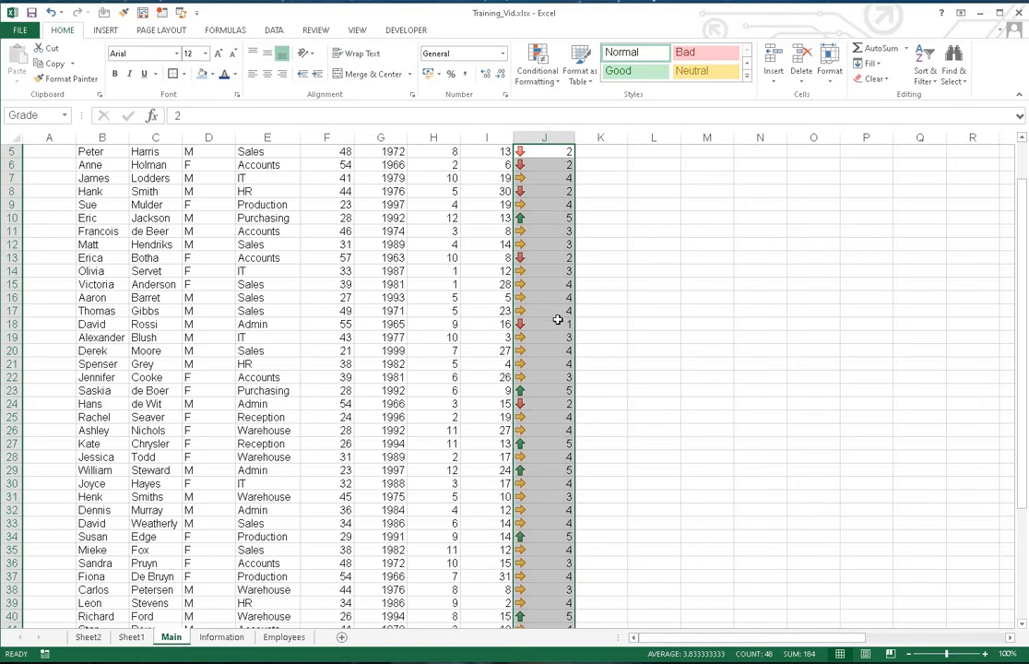
scroll(558, 319, "down", 5)
scroll(558, 319, "up", 6)
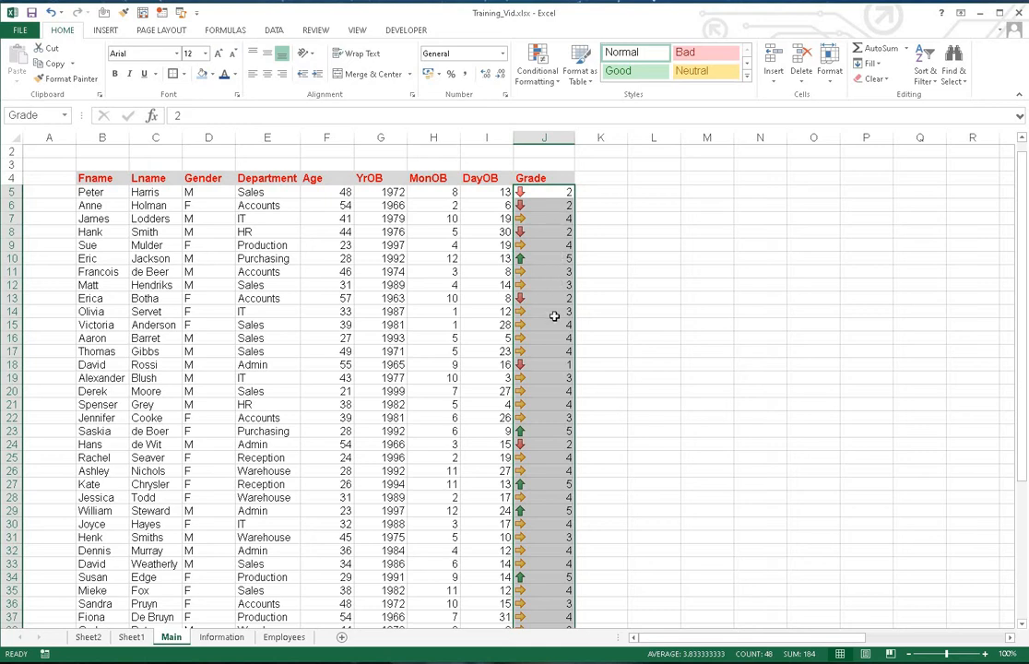
scroll(560, 369, "down", 2)
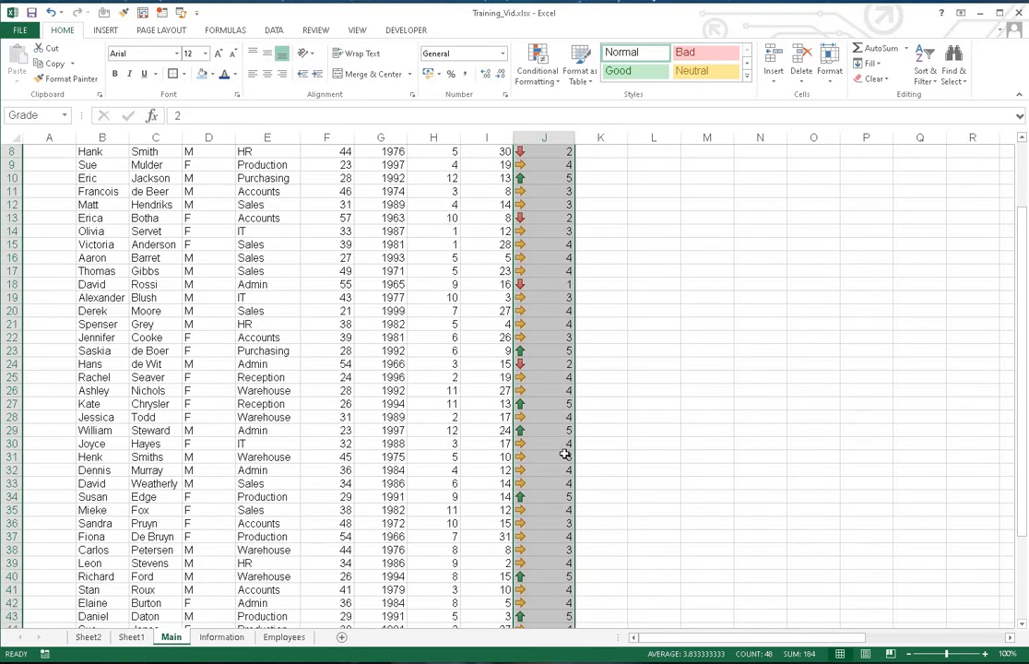
scroll(562, 454, "down", 3)
scroll(560, 452, "up", 5)
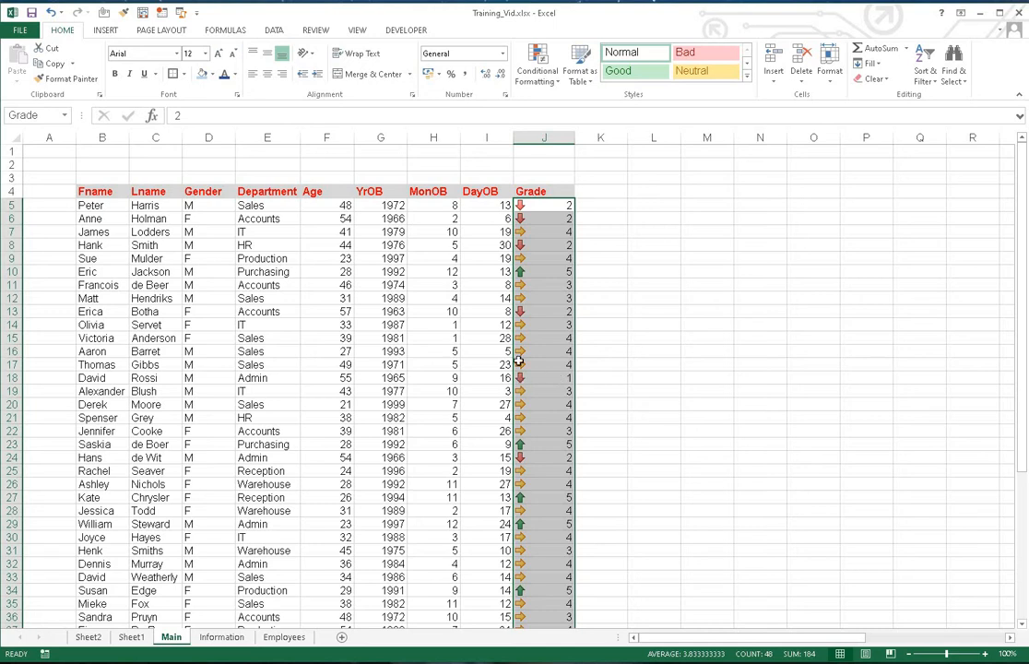
Try to reverse the icon order of the Grade cells' icon set rule through the rules manager
left_click(546, 80)
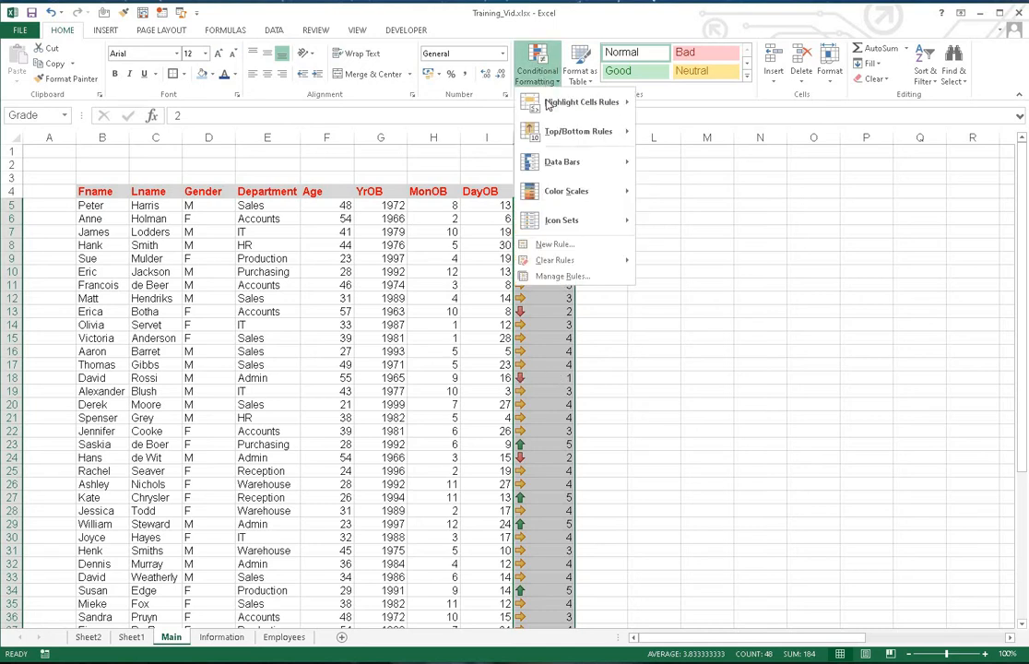
left_click(559, 277)
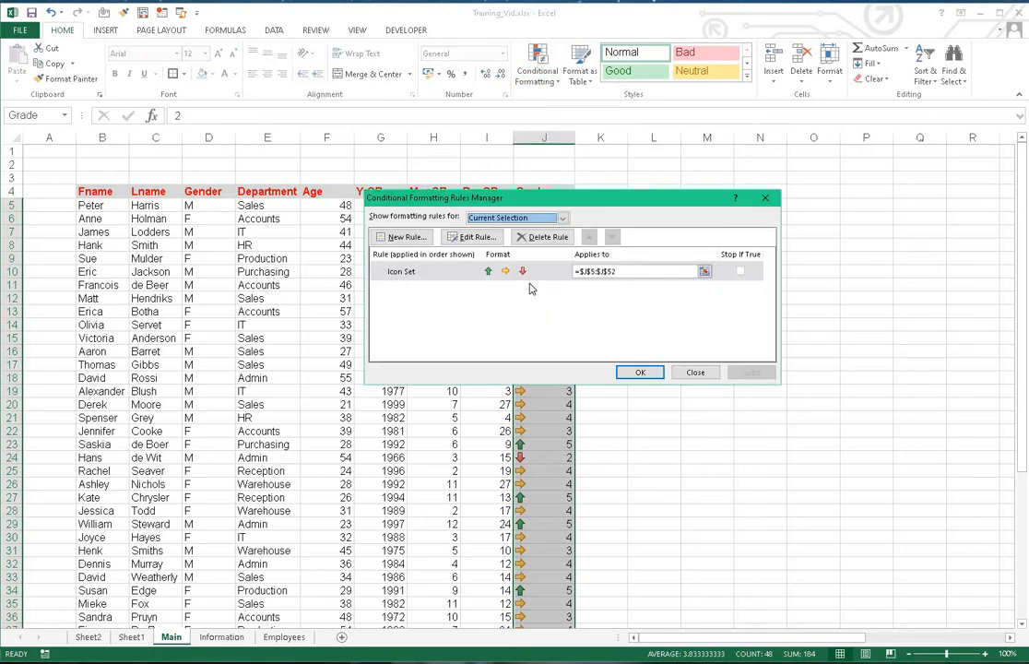
left_click(448, 271)
left_click(475, 238)
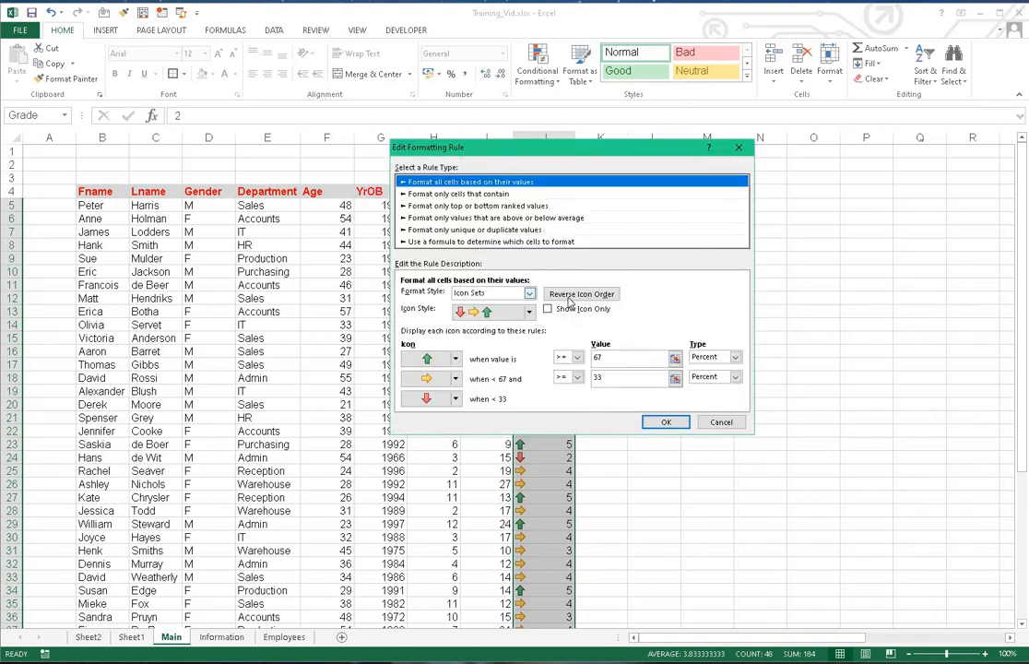
left_click(573, 295)
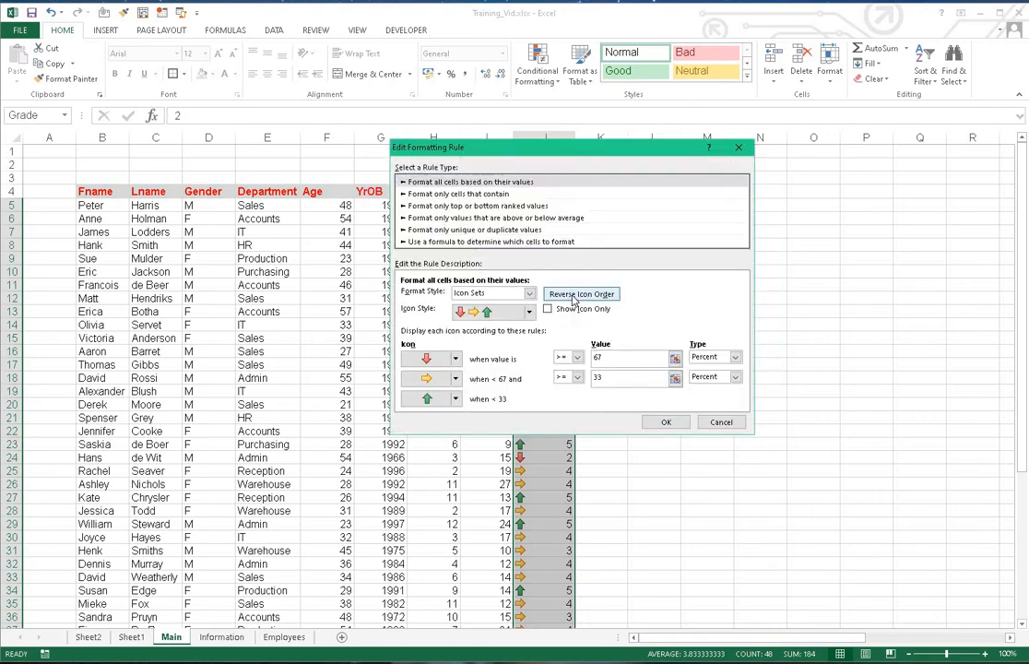
left_click(574, 296)
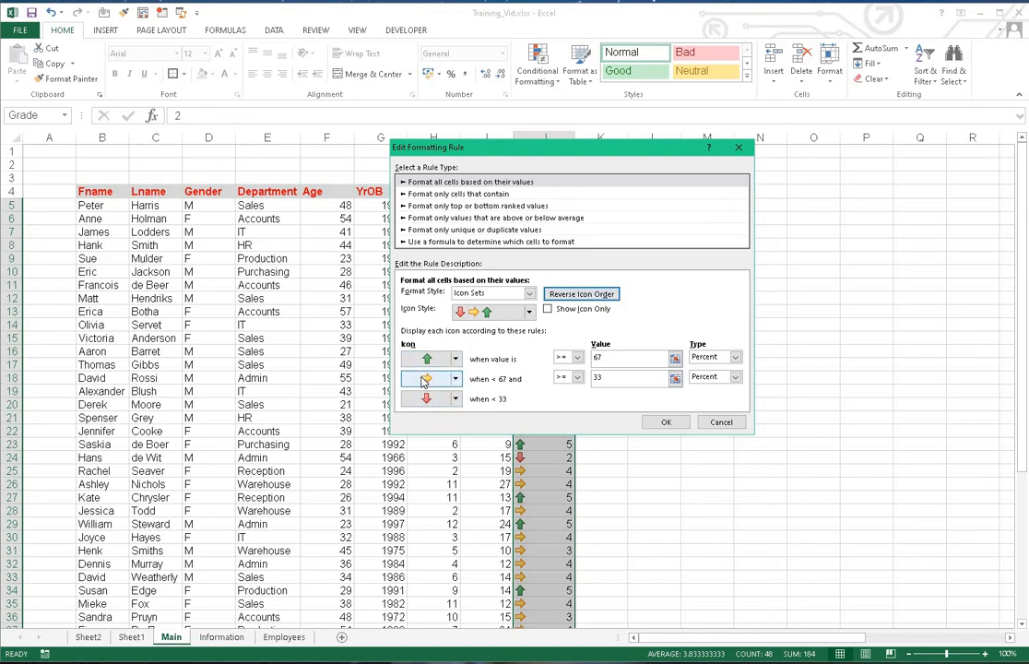
left_click(566, 295)
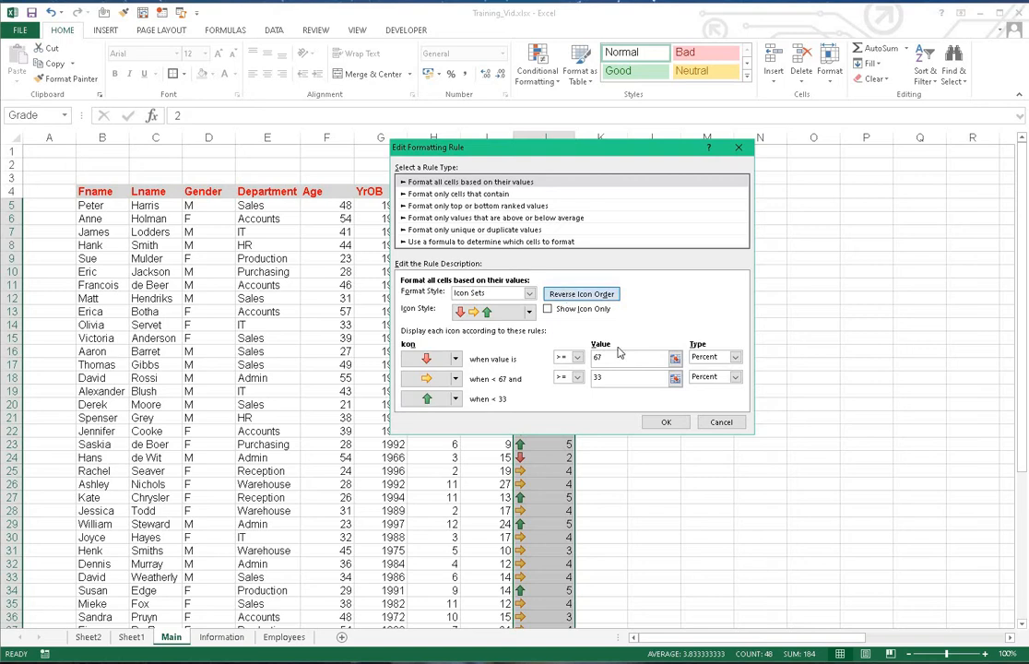
left_click(663, 422)
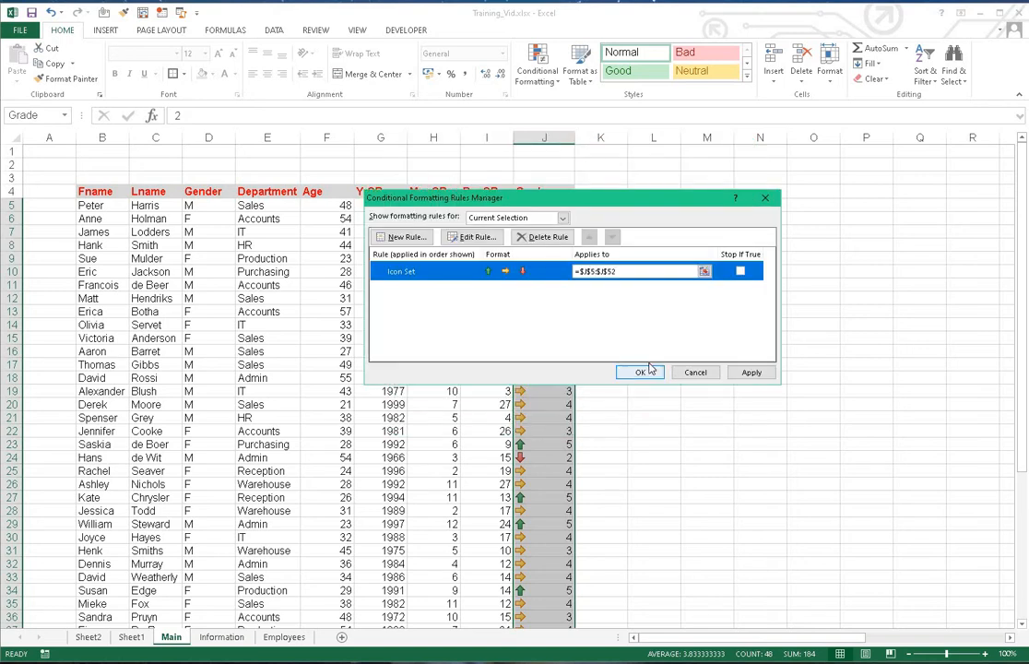
left_click(646, 371)
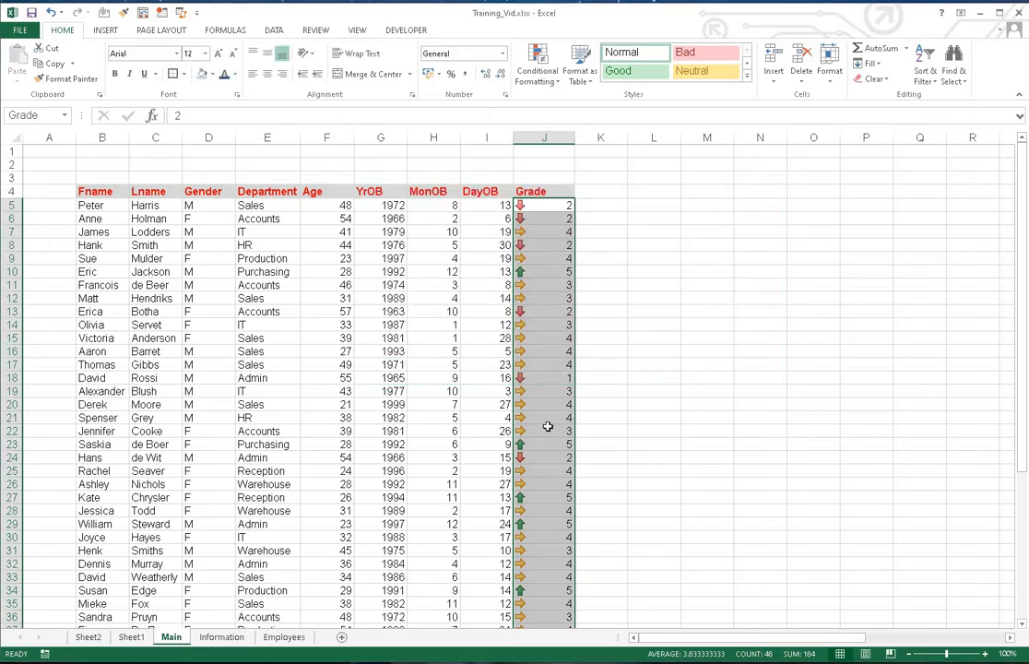
Edit the Grade icon set rule to reverse its icon order, apply it and check the arrows along the column
left_click(540, 83)
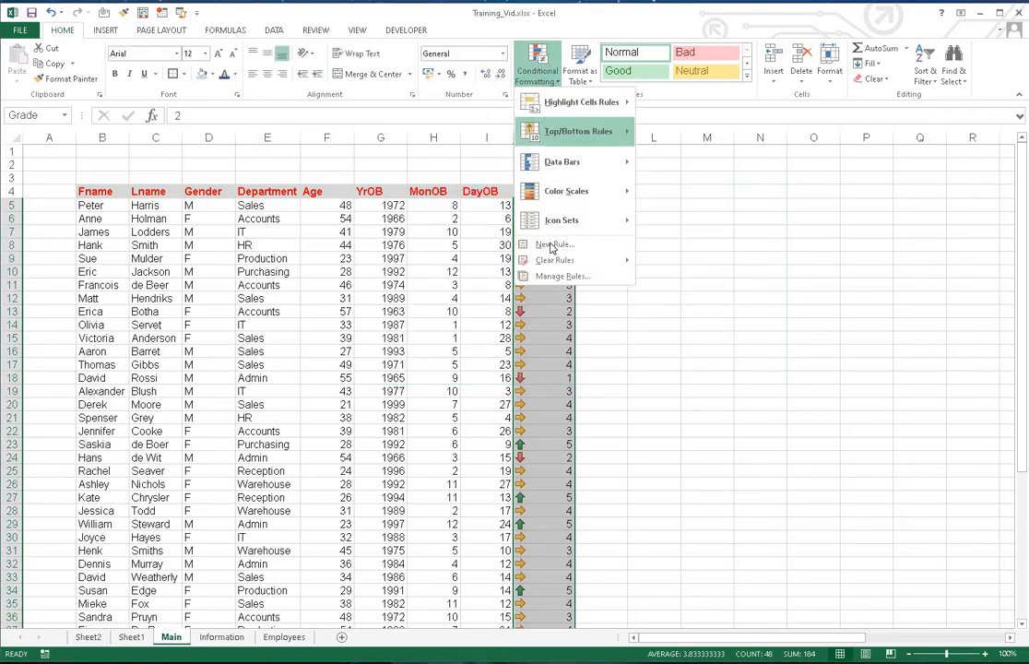
left_click(524, 274)
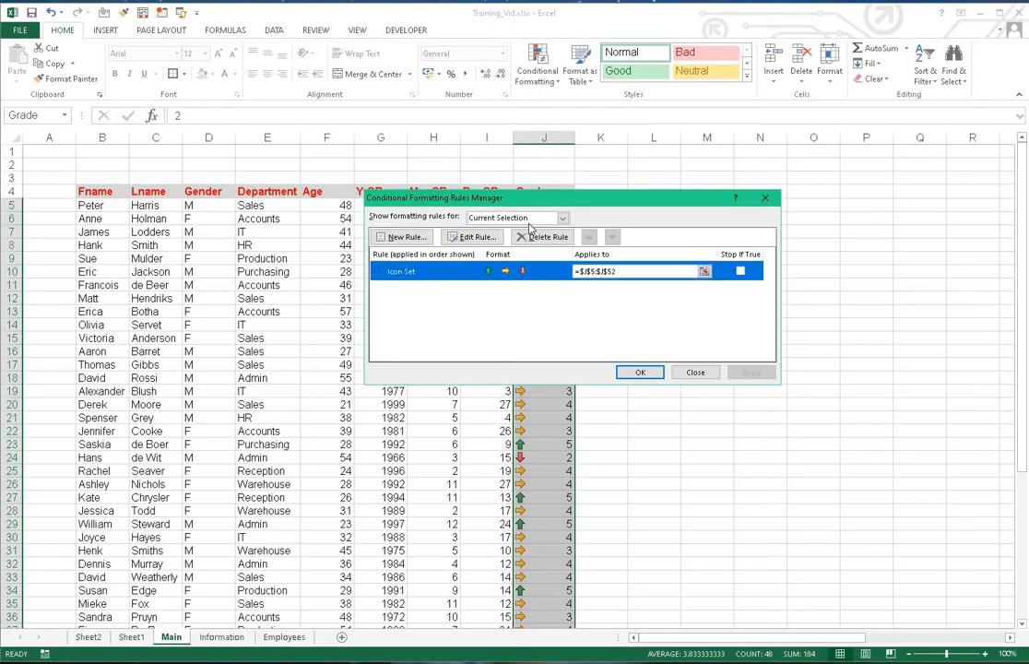
left_click(474, 238)
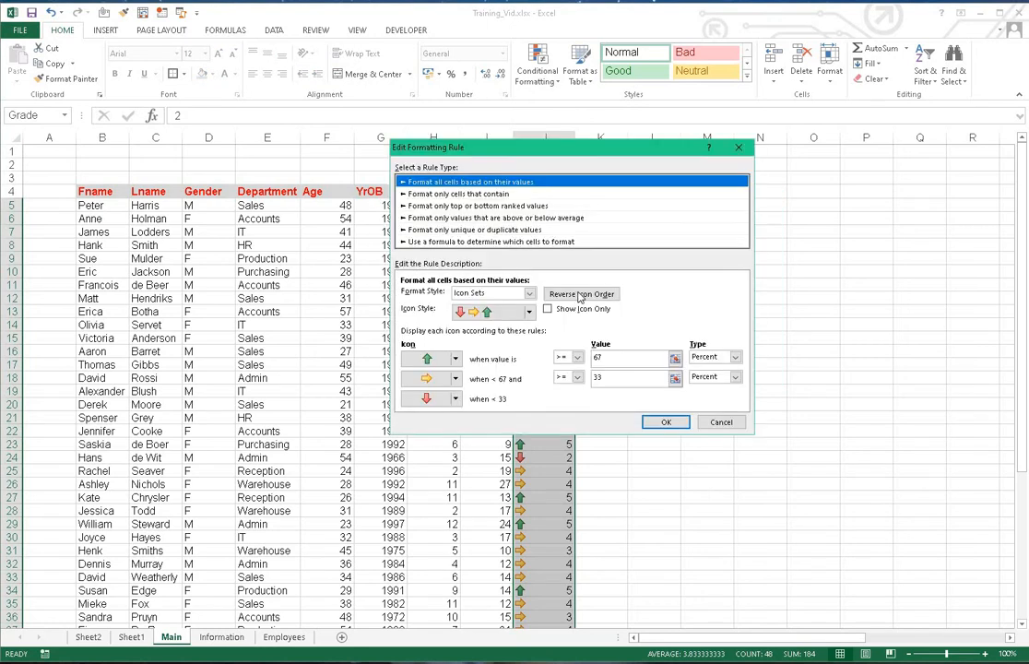
left_click(580, 295)
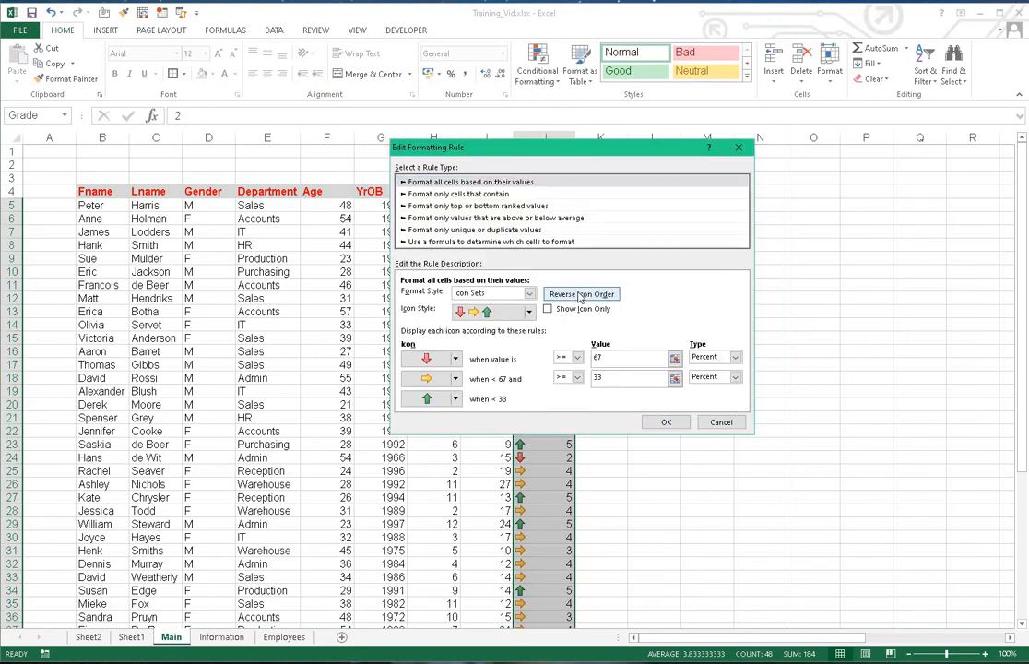
left_click(668, 422)
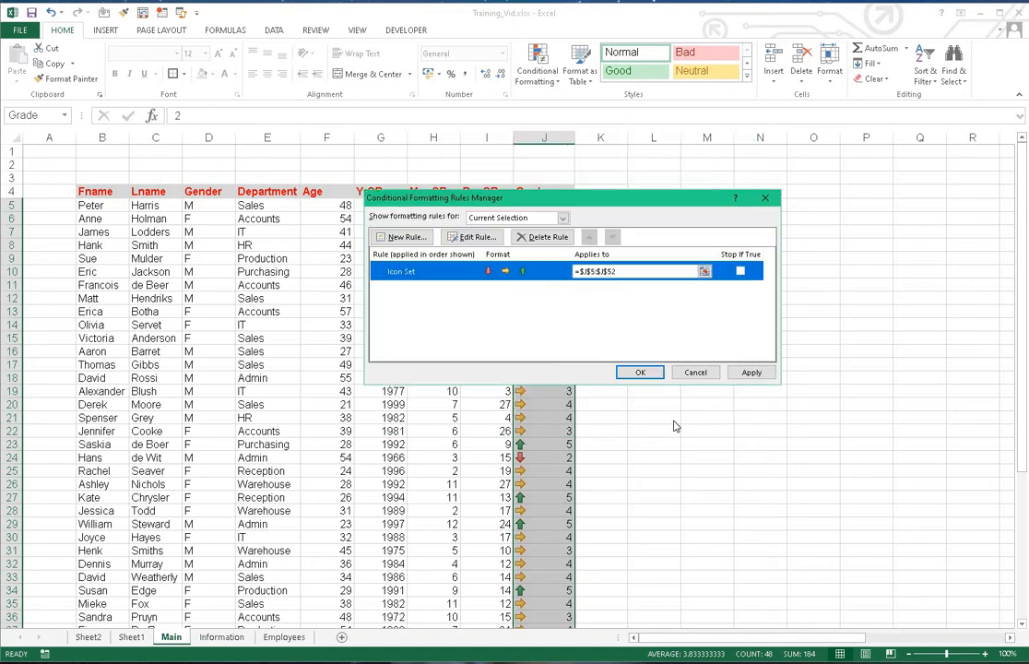
left_click(640, 374)
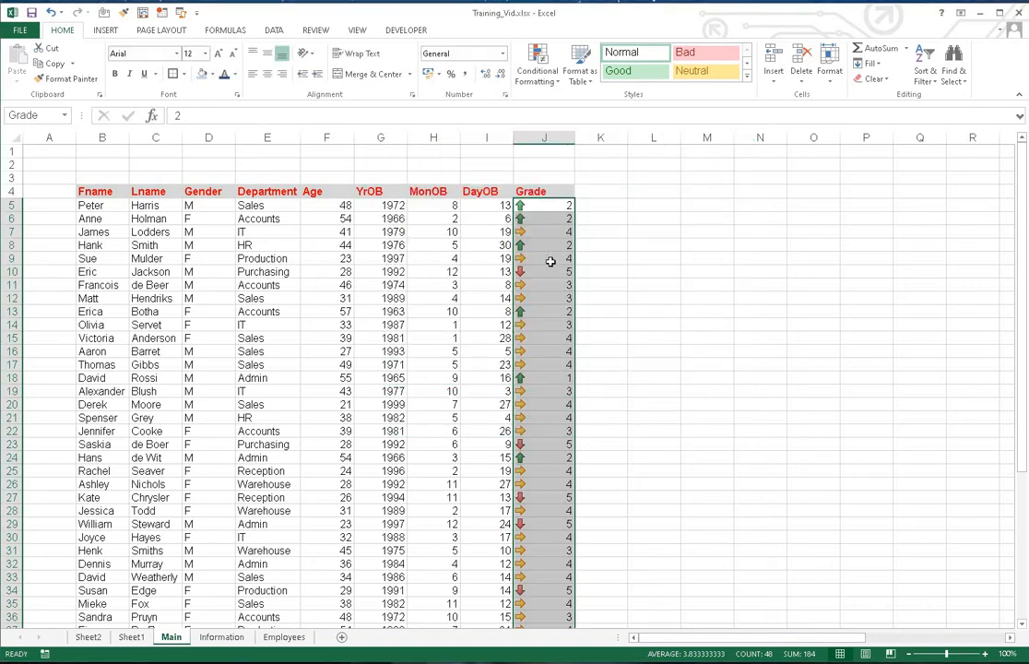
left_click(553, 376)
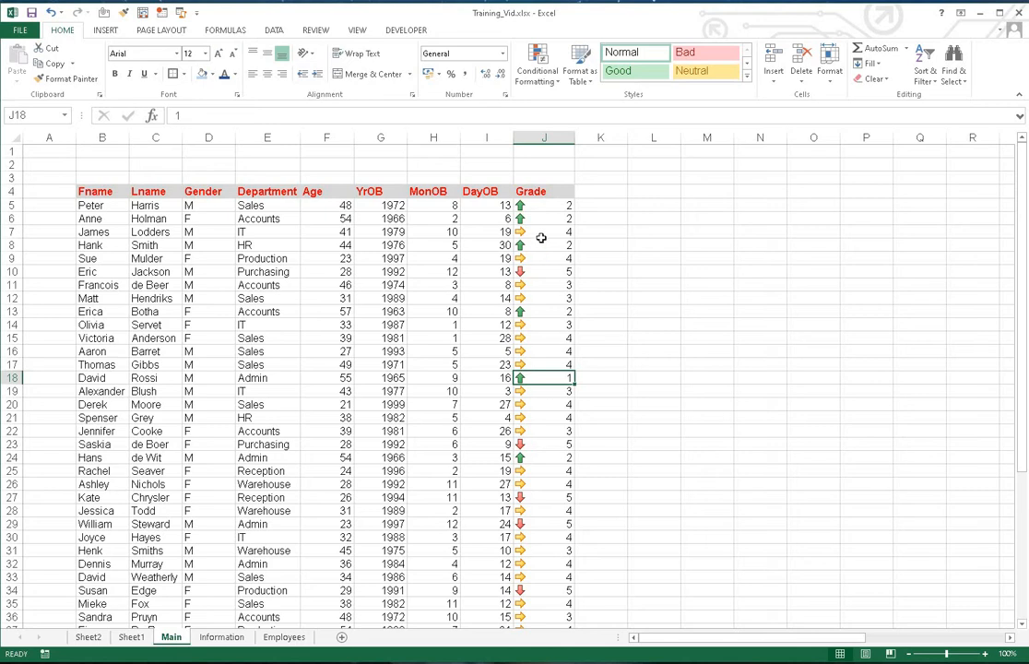
Reselect the named range Grade and clear the conditional formatting rules from the selected cells
left_click(65, 116)
left_click(38, 131)
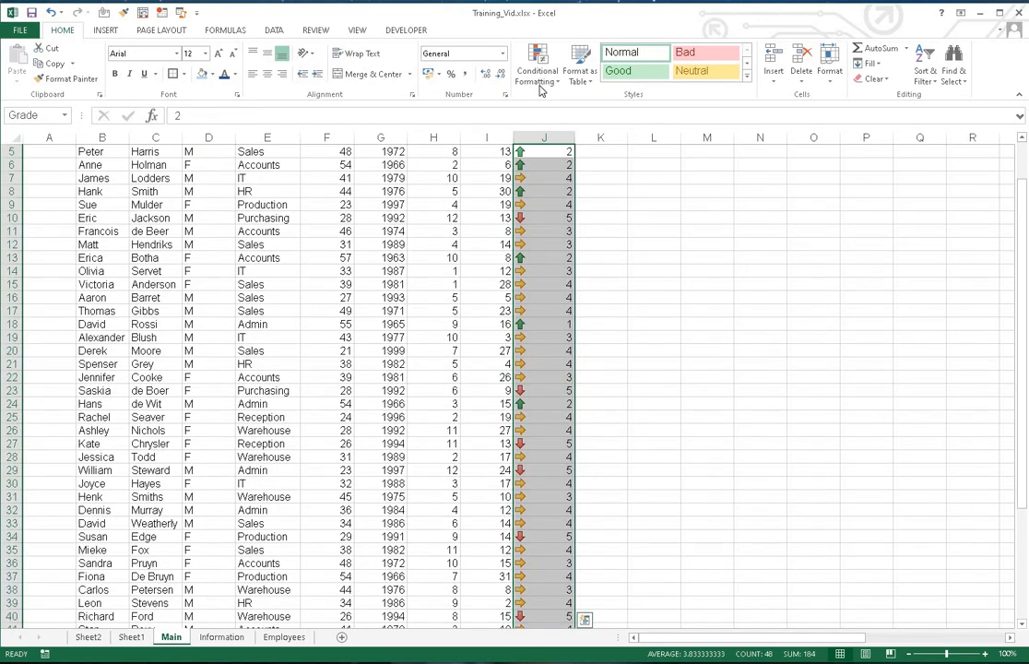
left_click(539, 72)
mouse_move(573, 224)
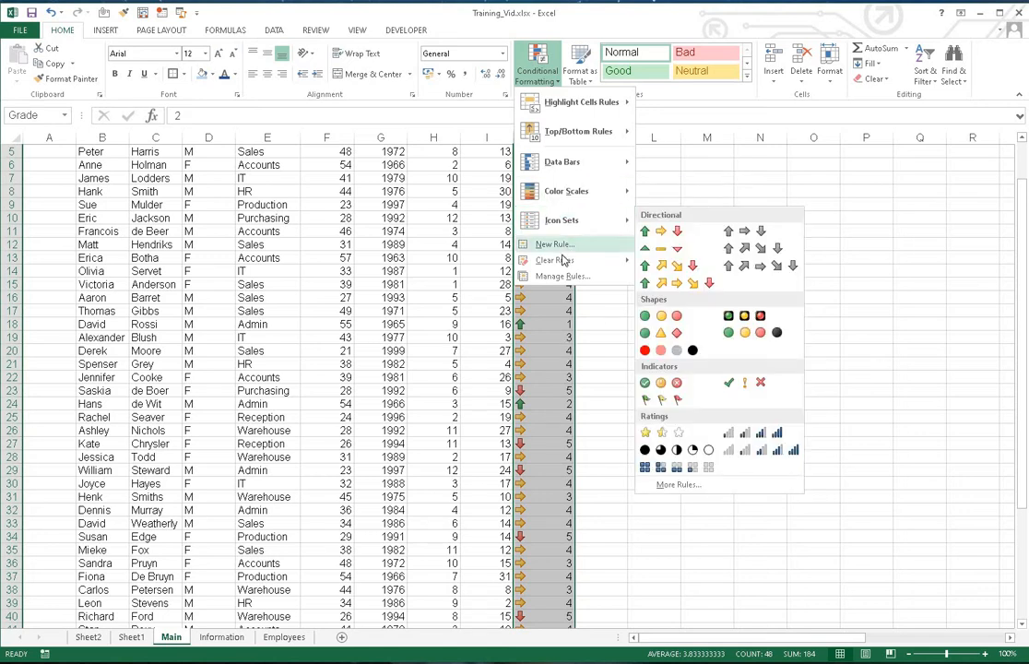
mouse_move(588, 264)
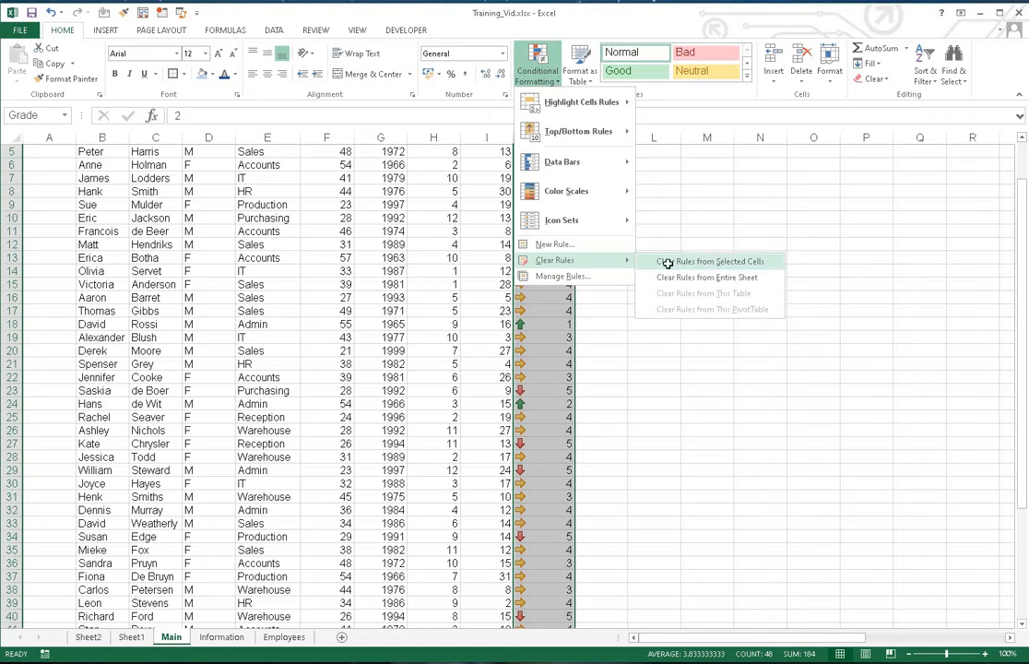
left_click(667, 264)
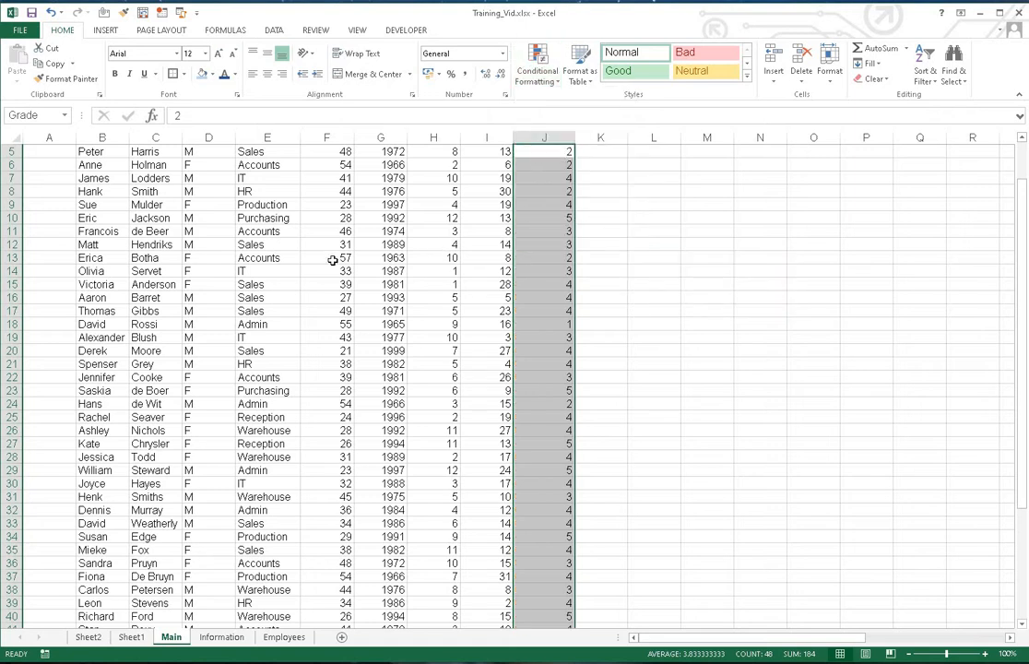
left_click(544, 244)
scroll(300, 251, "up", 2)
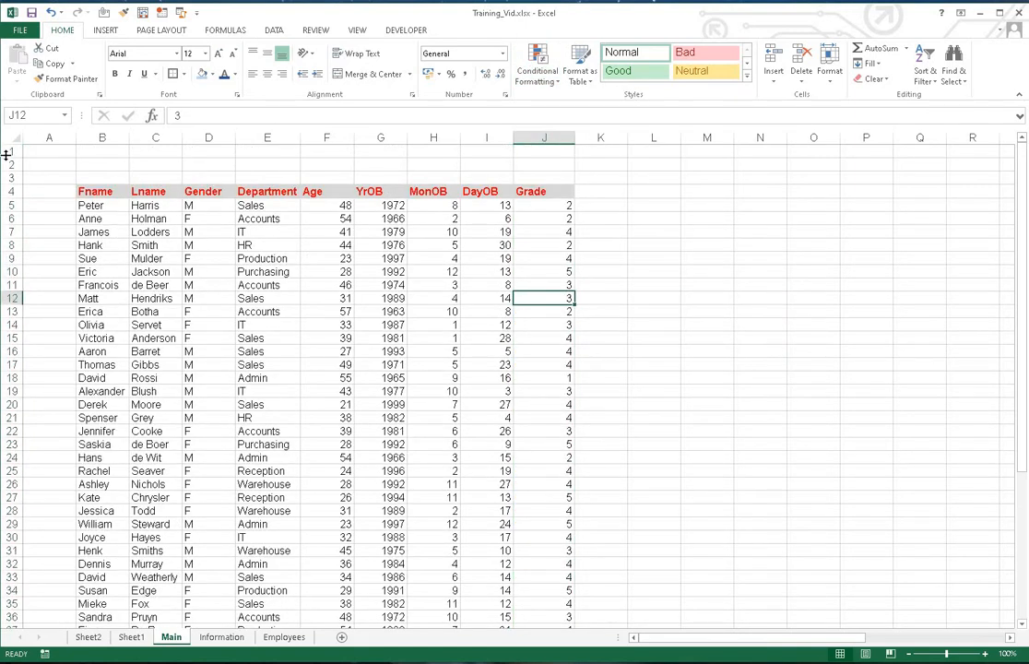
Highlight cells in the named range myRange containing one employee's first name with Light Red Fill with Dark Red Text, and check the matches
left_click(65, 116)
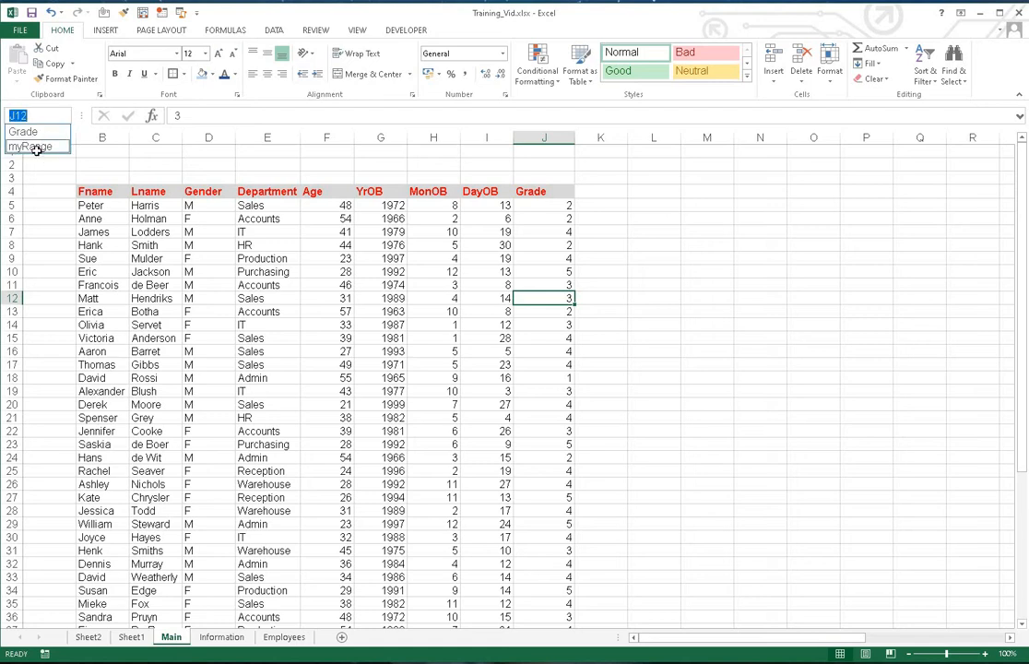
left_click(25, 145)
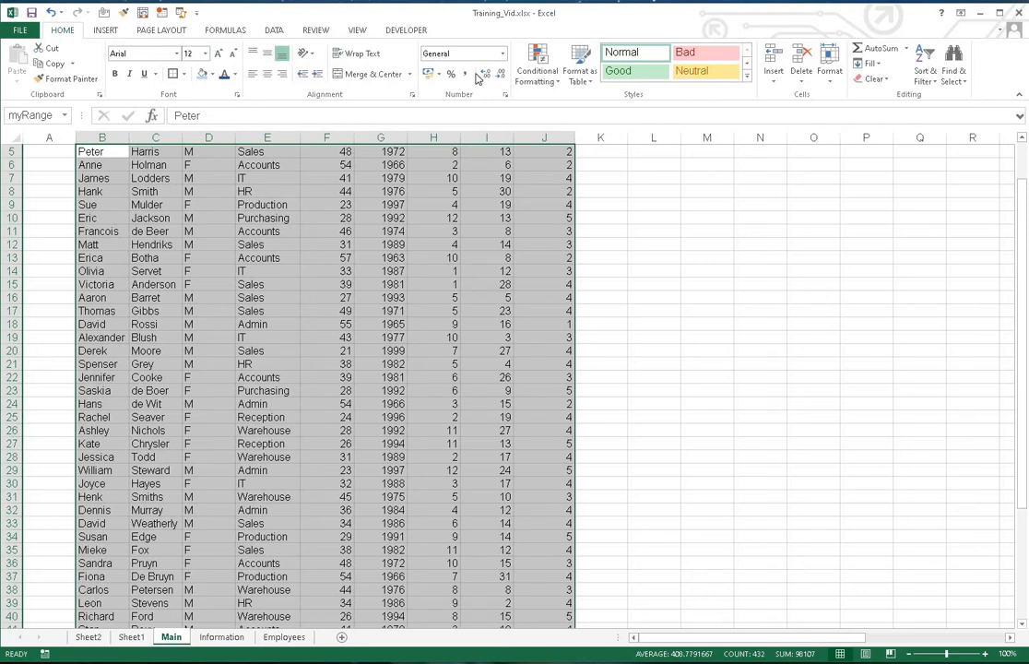
left_click(548, 71)
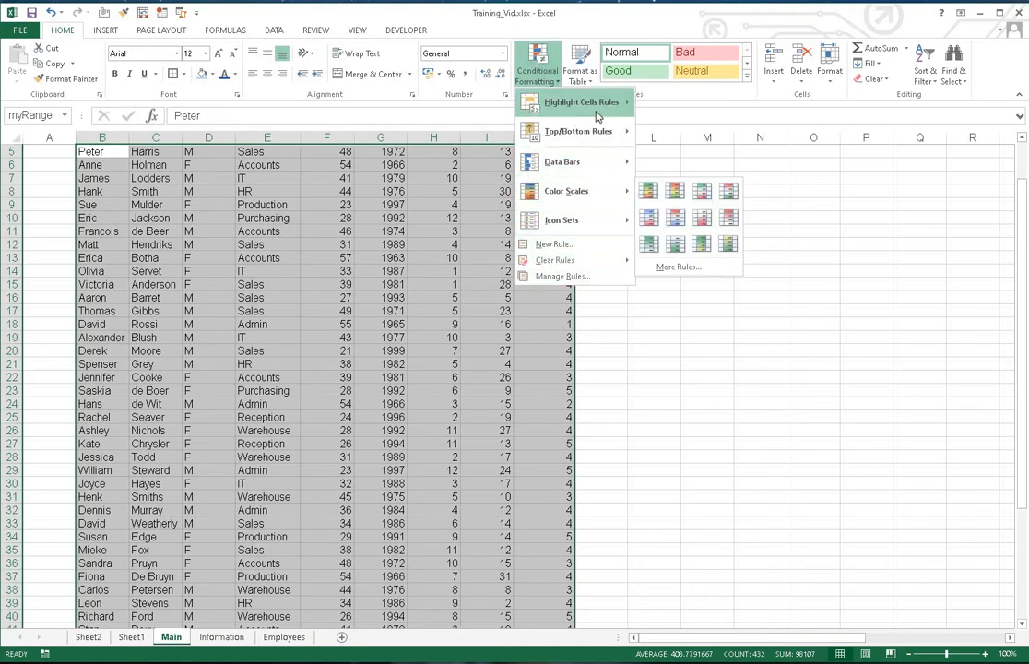
mouse_move(600, 104)
left_click(679, 222)
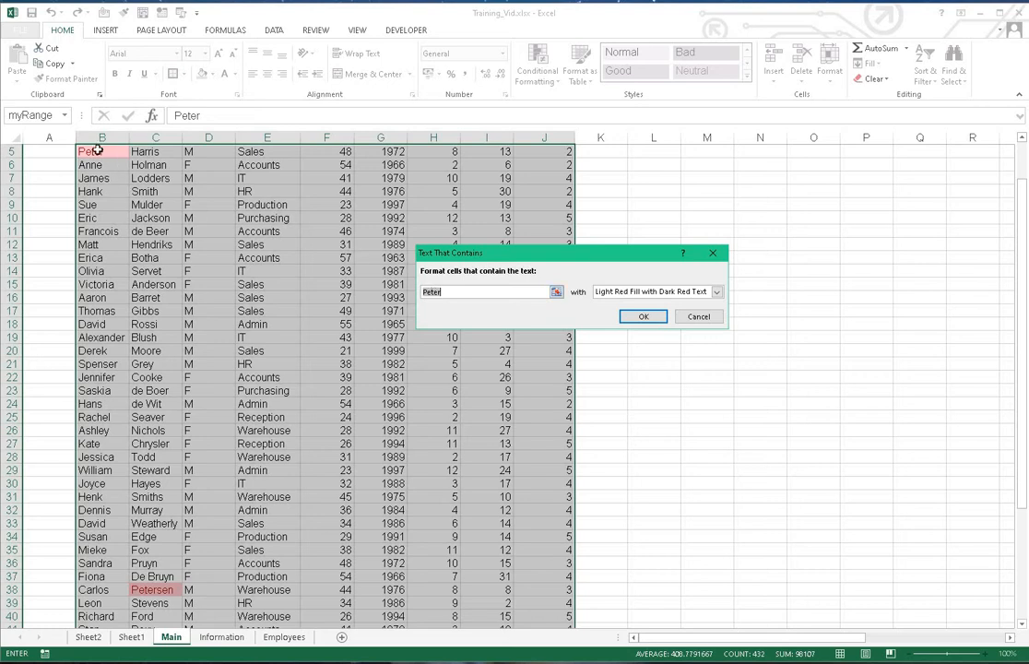
left_click(97, 246)
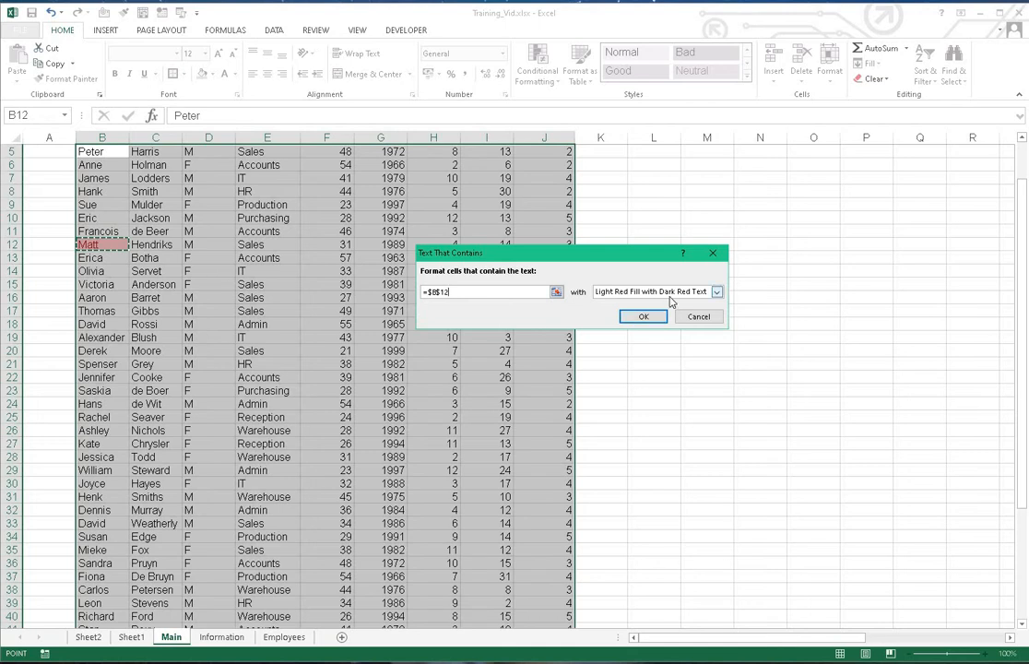
key("BackSpace")
key("BackSpace")
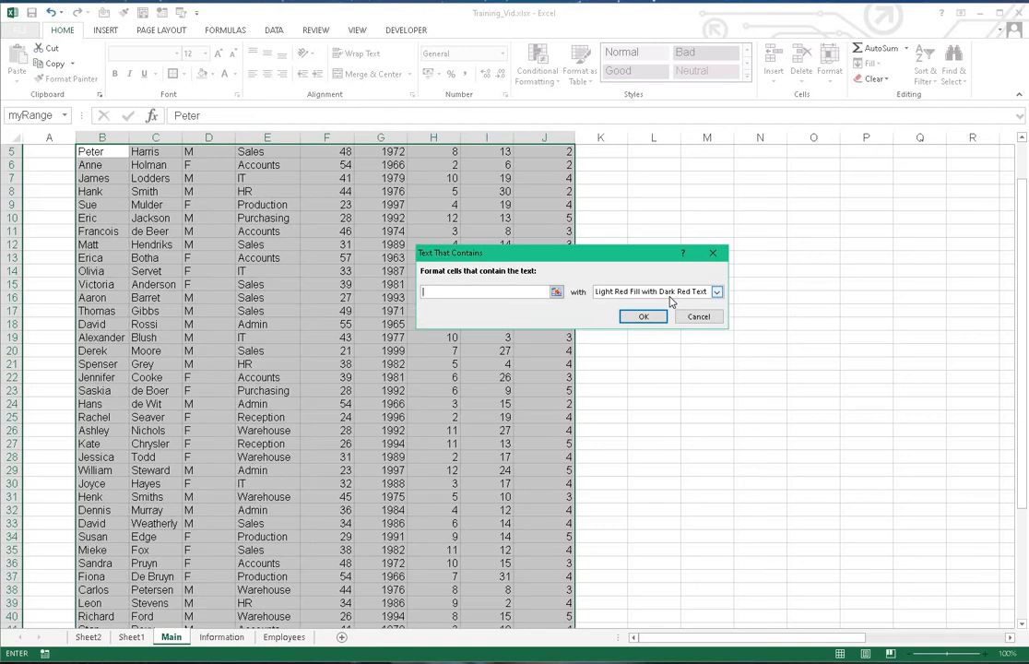
type("David")
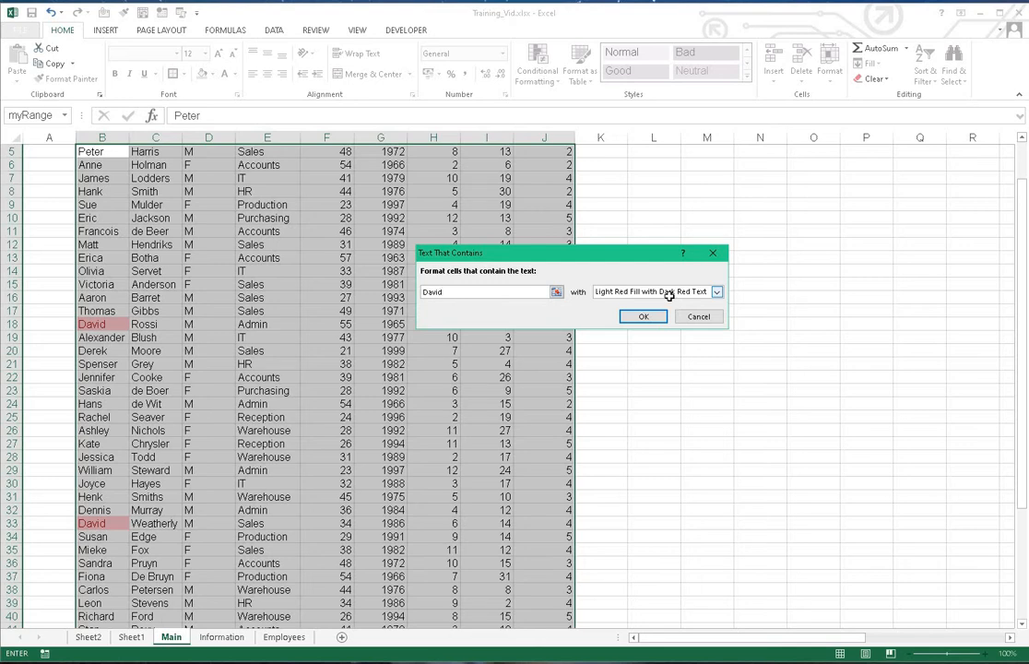
key("Return")
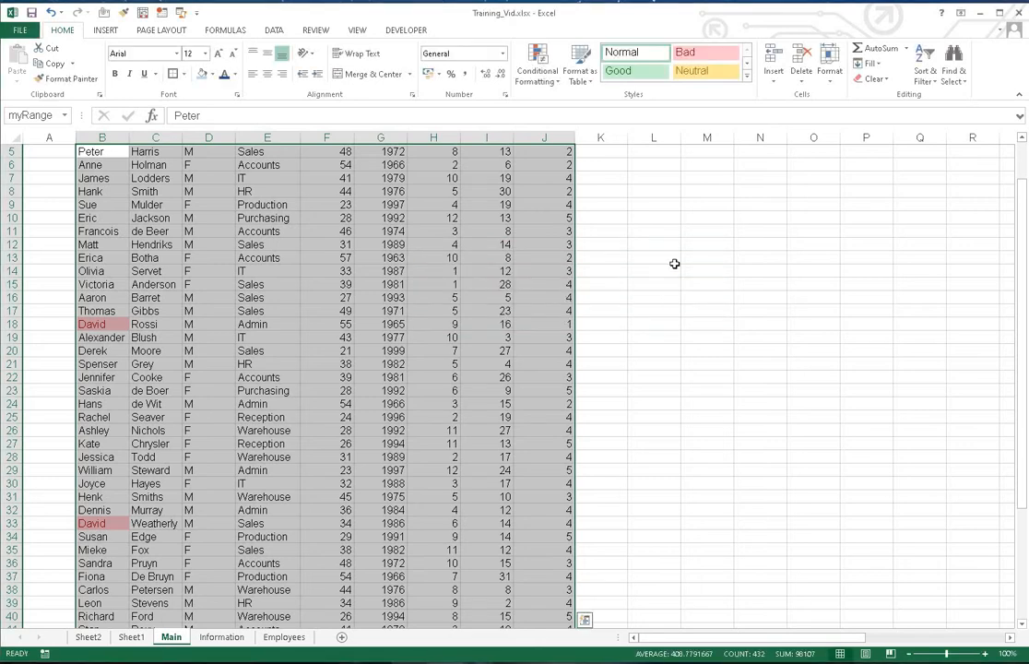
left_click(671, 260)
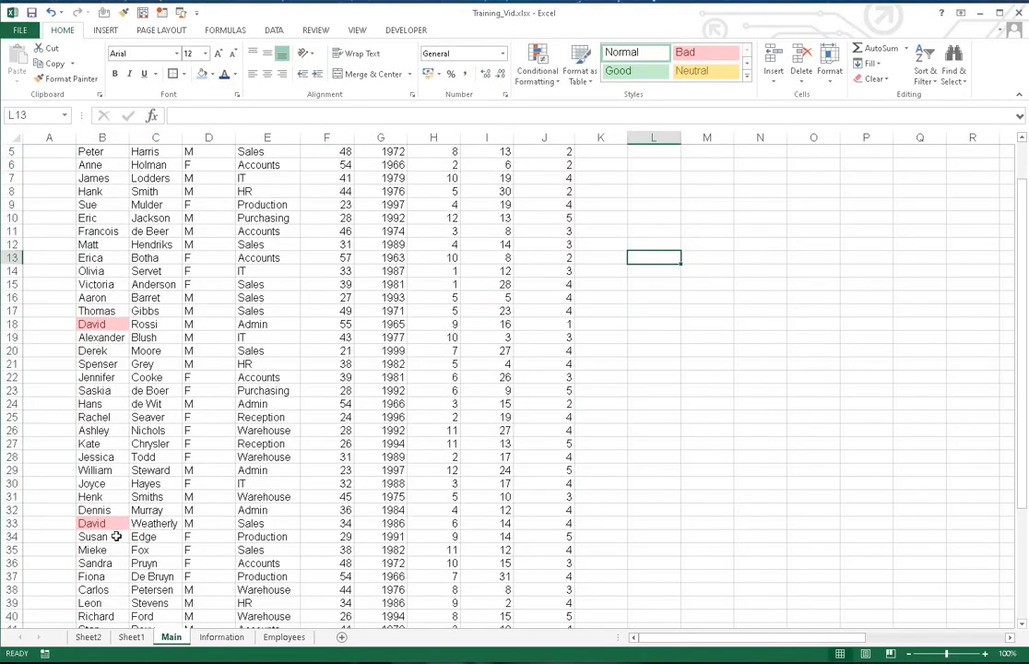
scroll(87, 277, "up", 2)
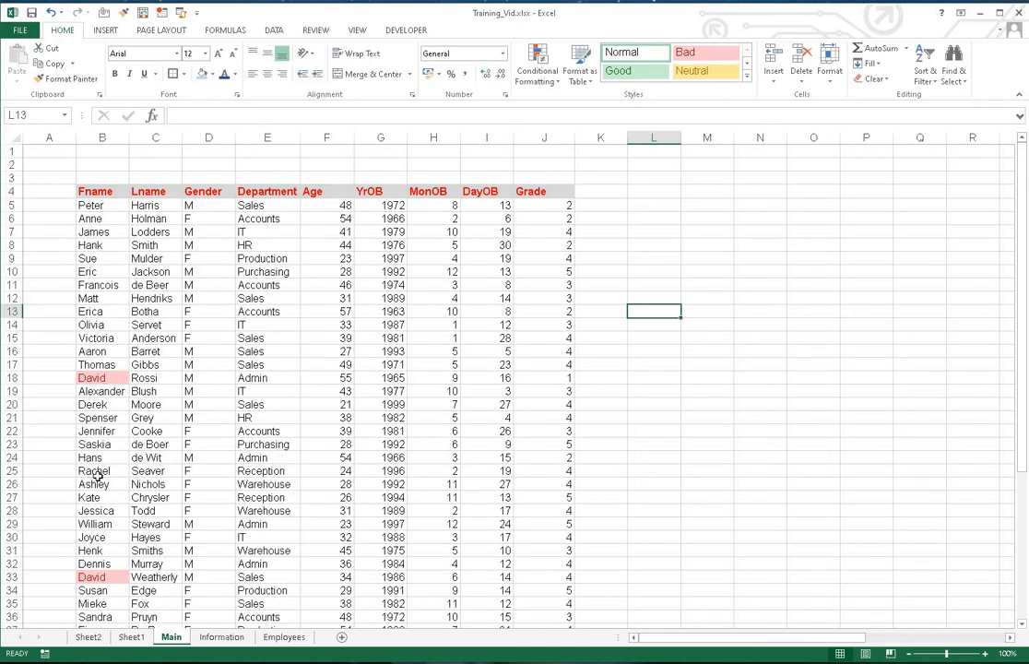
scroll(90, 517, "down", 1)
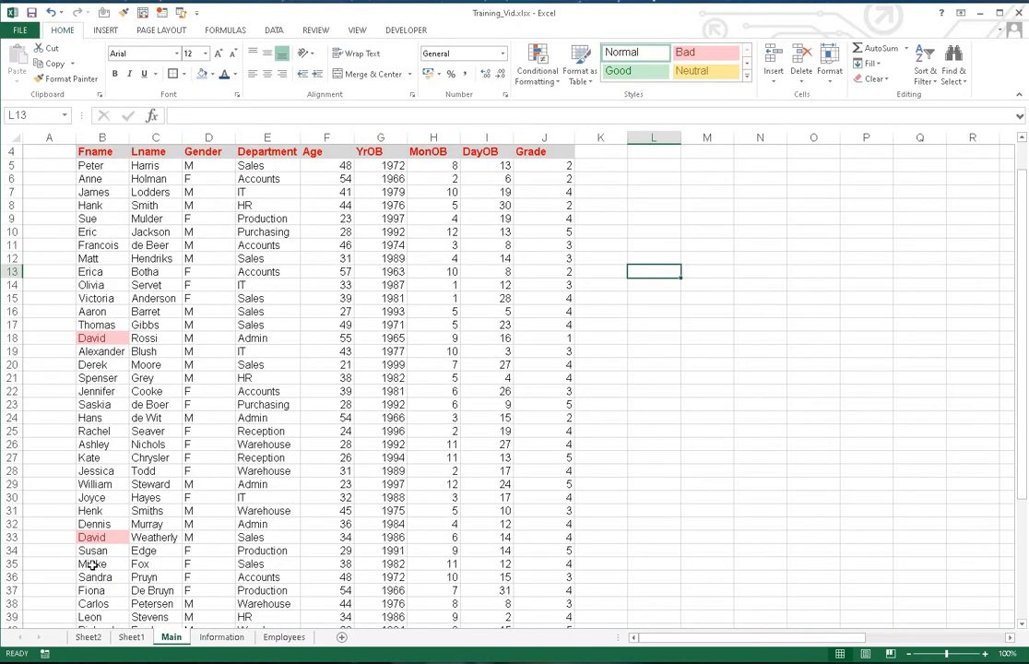
Select the named range myRange and highlight cells containing "Acc" with Light Red Fill with Dark Red Text
left_click(64, 114)
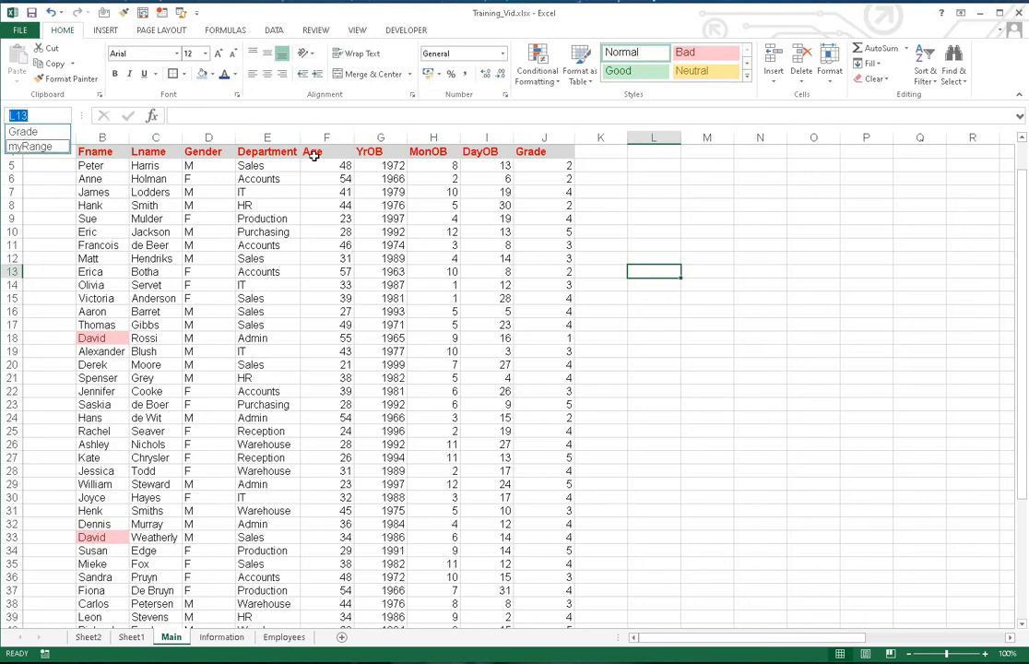
key("Return")
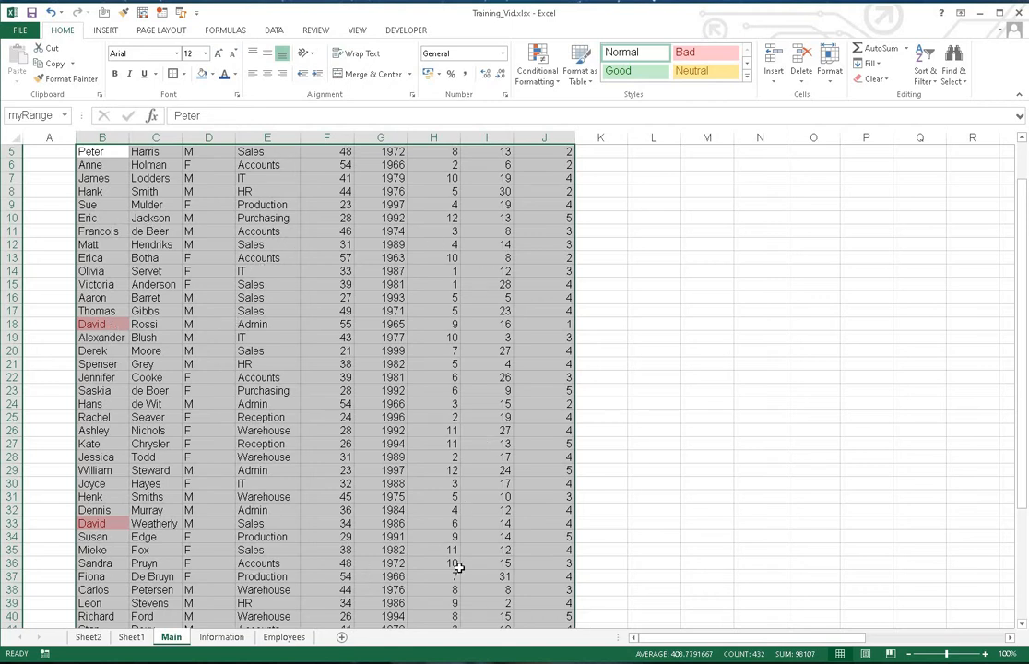
left_click(544, 81)
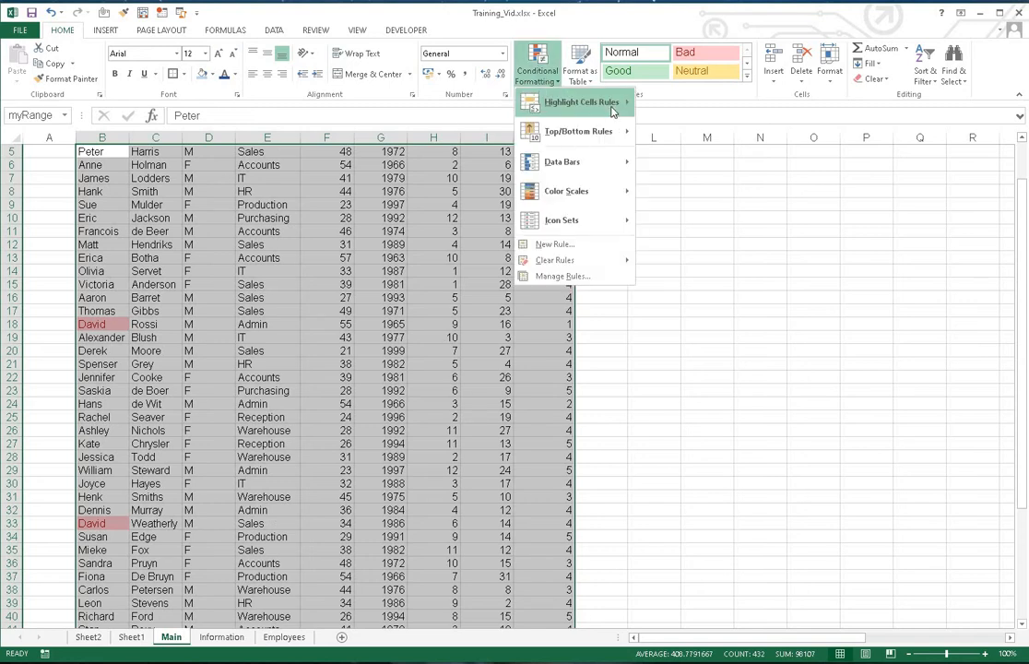
mouse_move(608, 103)
left_click(702, 220)
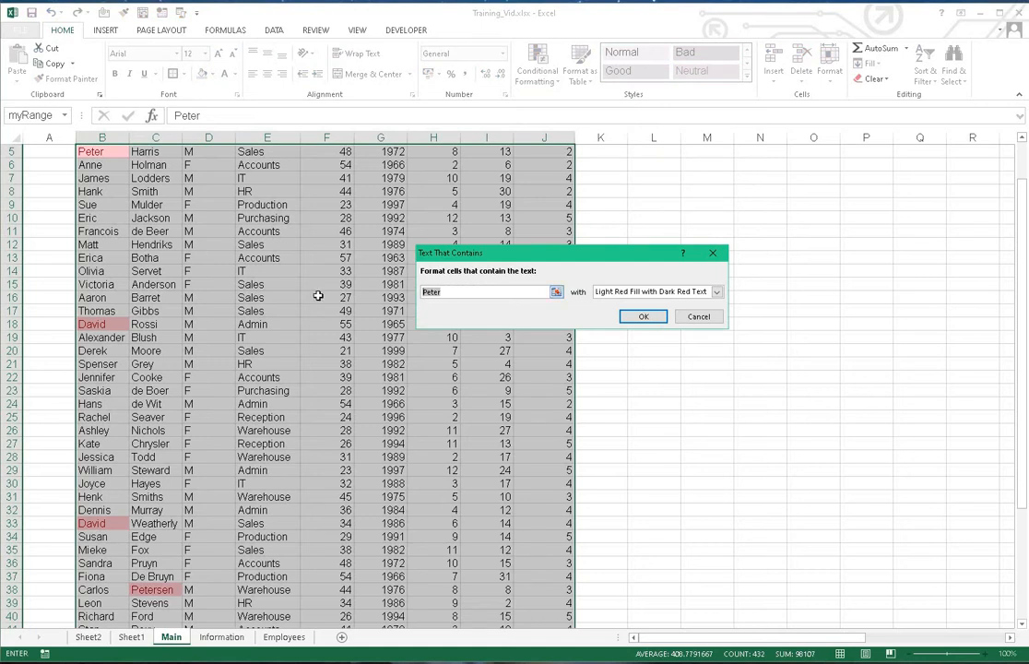
type("Acc")
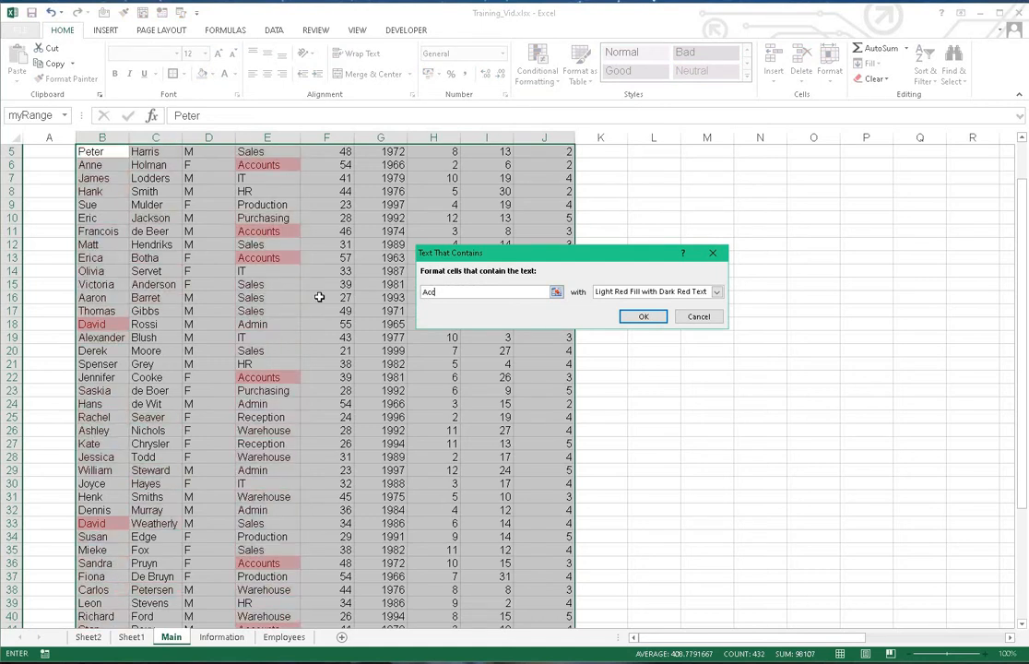
left_click(626, 316)
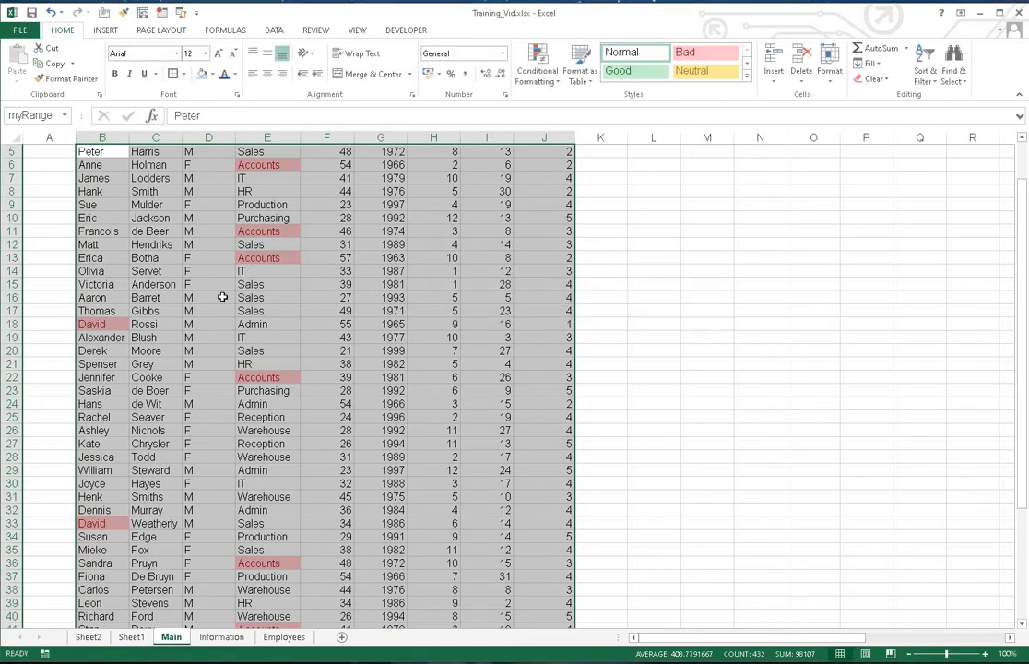
scroll(148, 305, "up", 1)
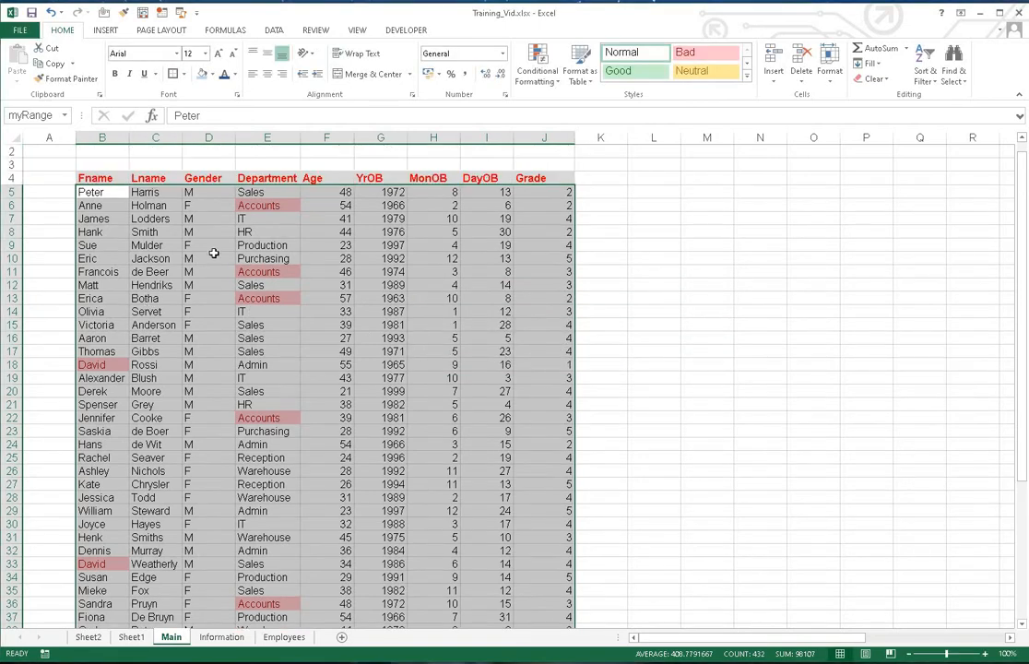
Clear all conditional formatting rules from the selected cells of myRange
left_click(540, 77)
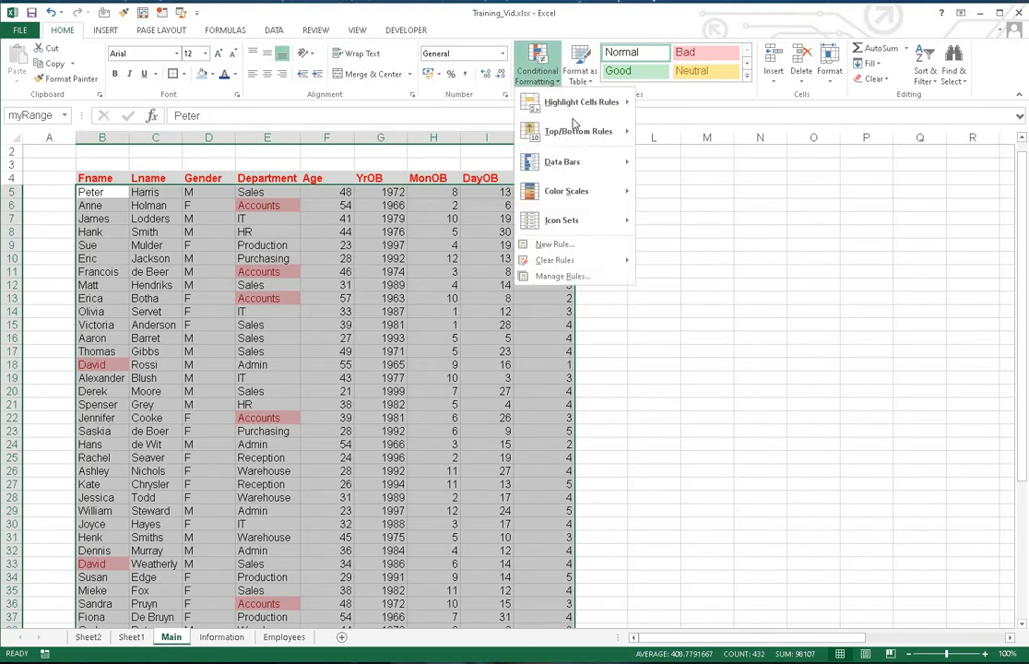
mouse_move(581, 103)
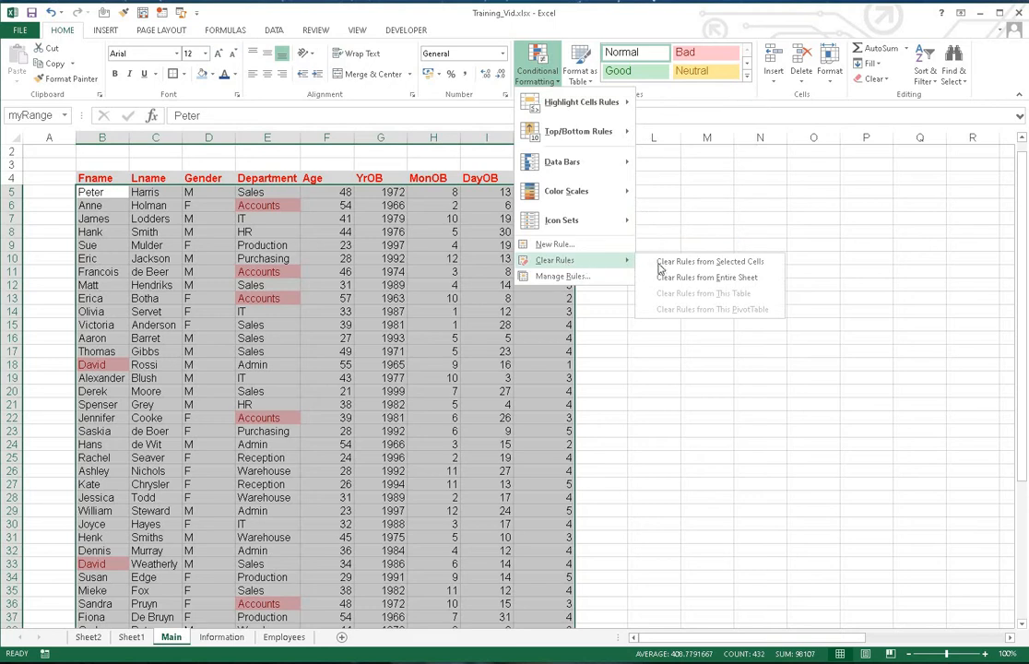
left_click(668, 261)
Reapply a text-contains rule for "Acc" to myRange with Light Red Fill with Dark Red Text, and check the matches down the list
left_click(551, 82)
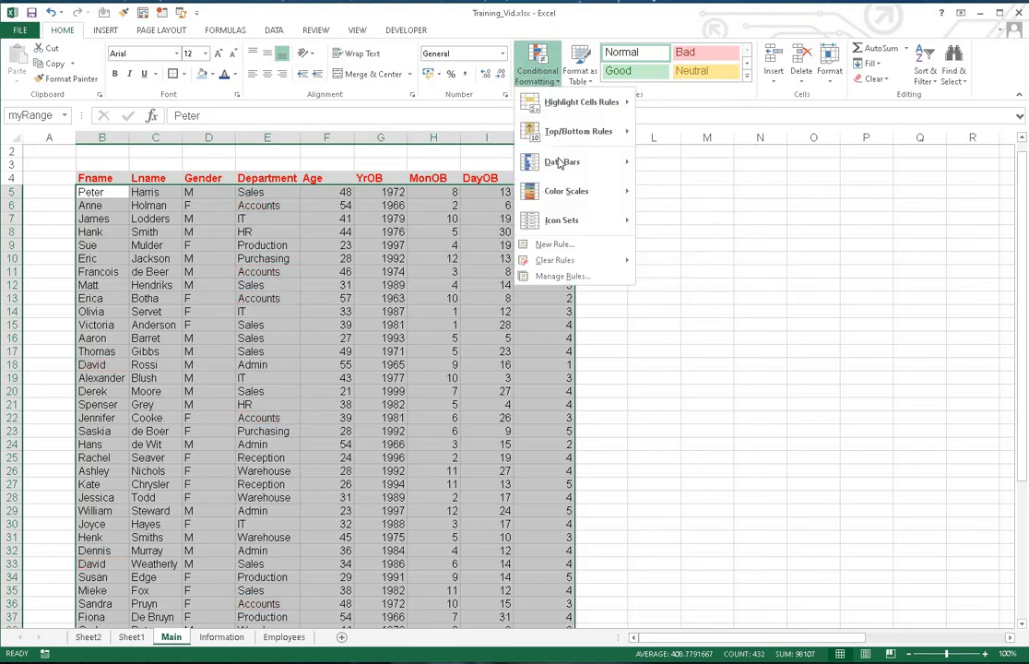
mouse_move(534, 100)
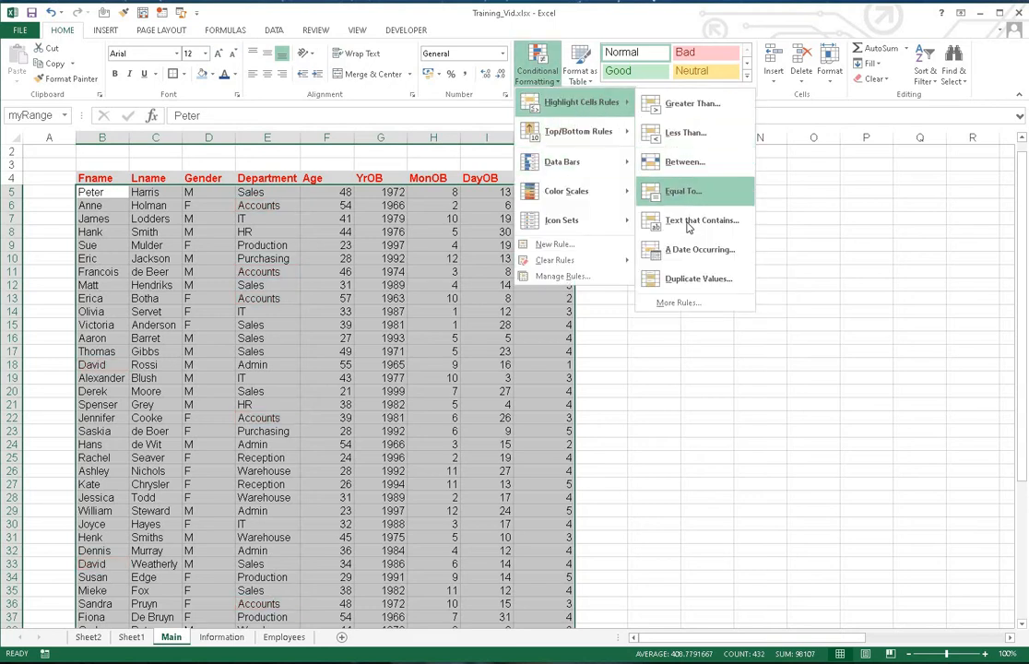
left_click(686, 221)
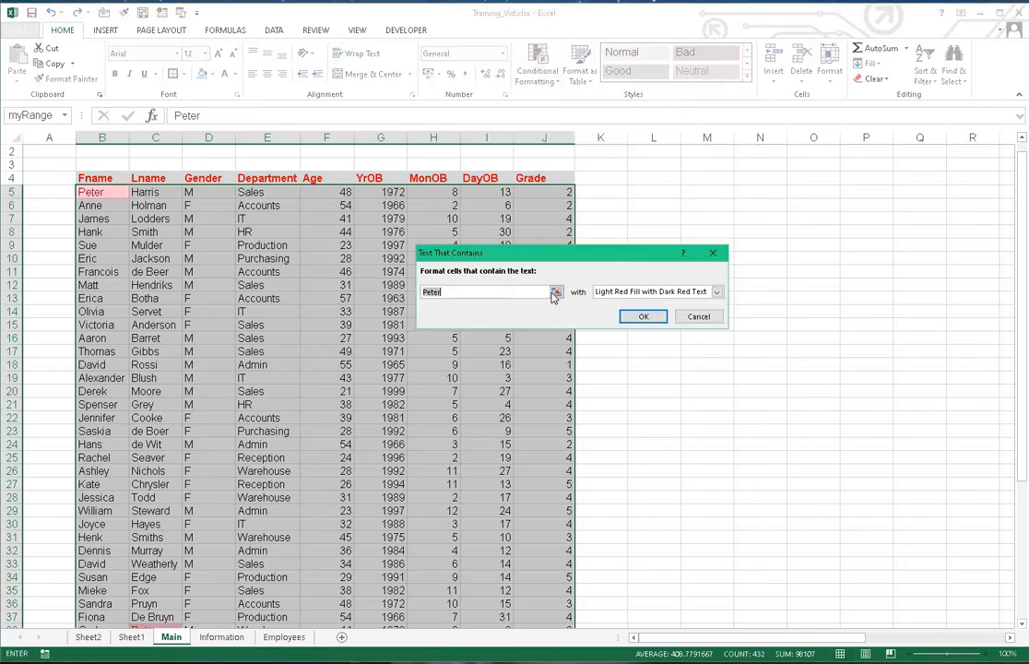
type("Acc")
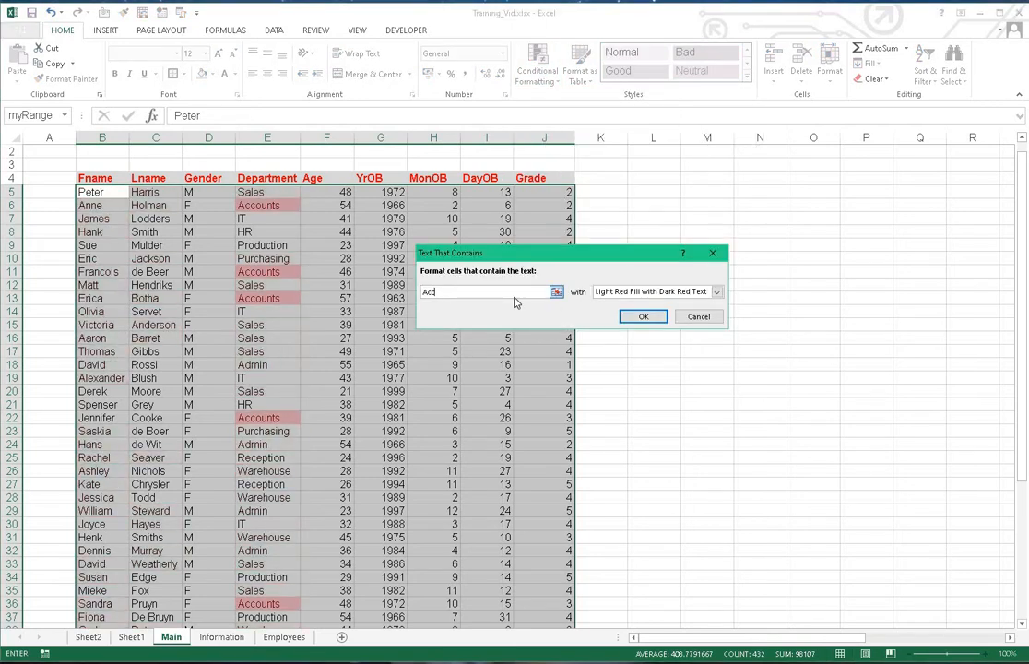
key("Return")
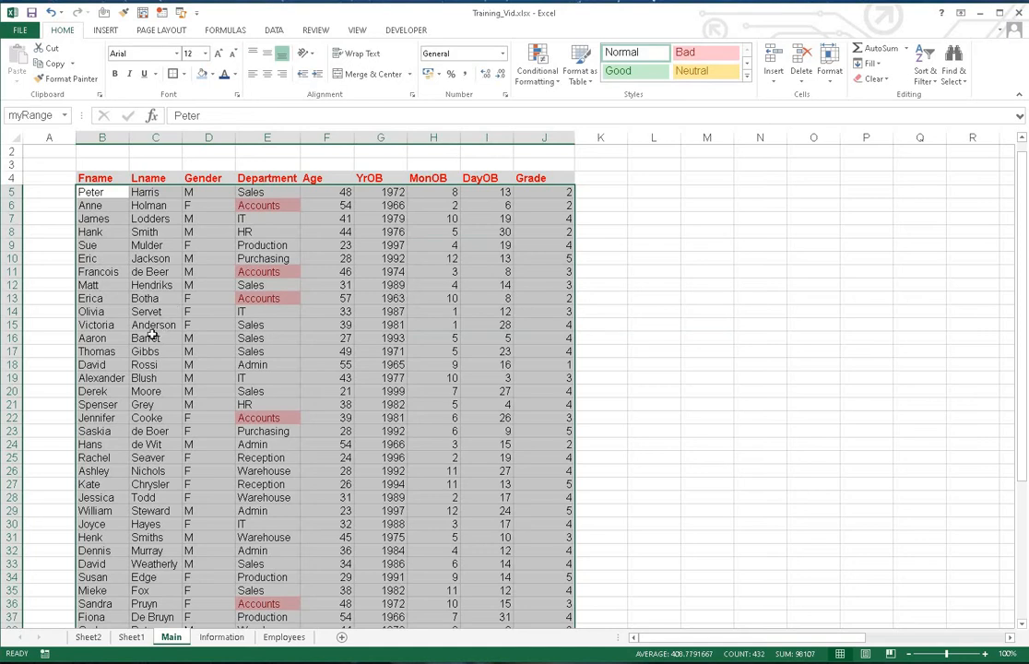
scroll(312, 409, "down", 7)
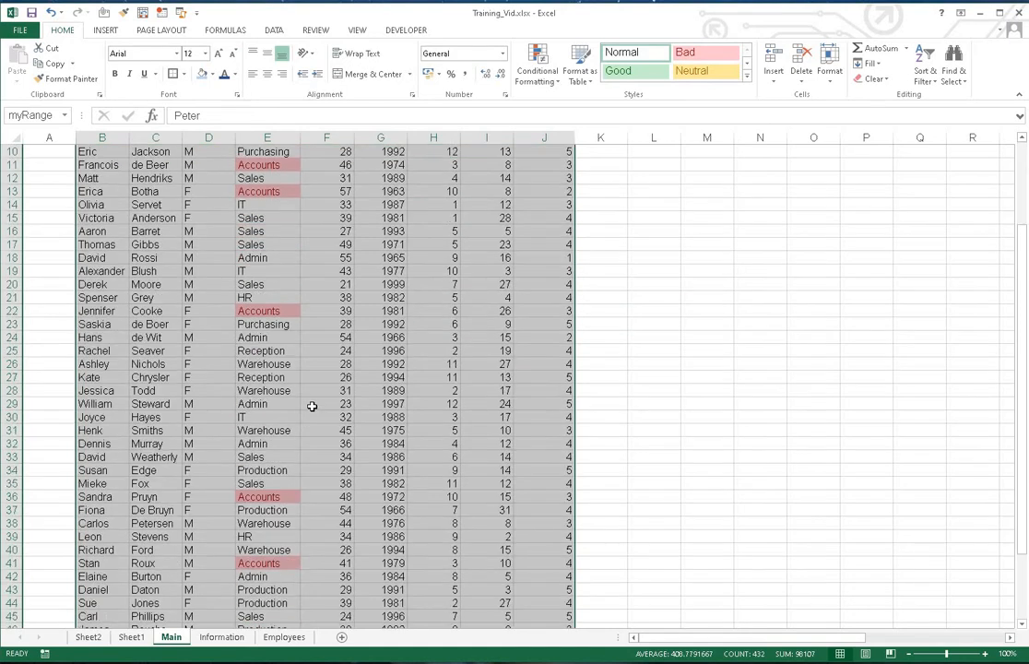
scroll(232, 279, "up", 7)
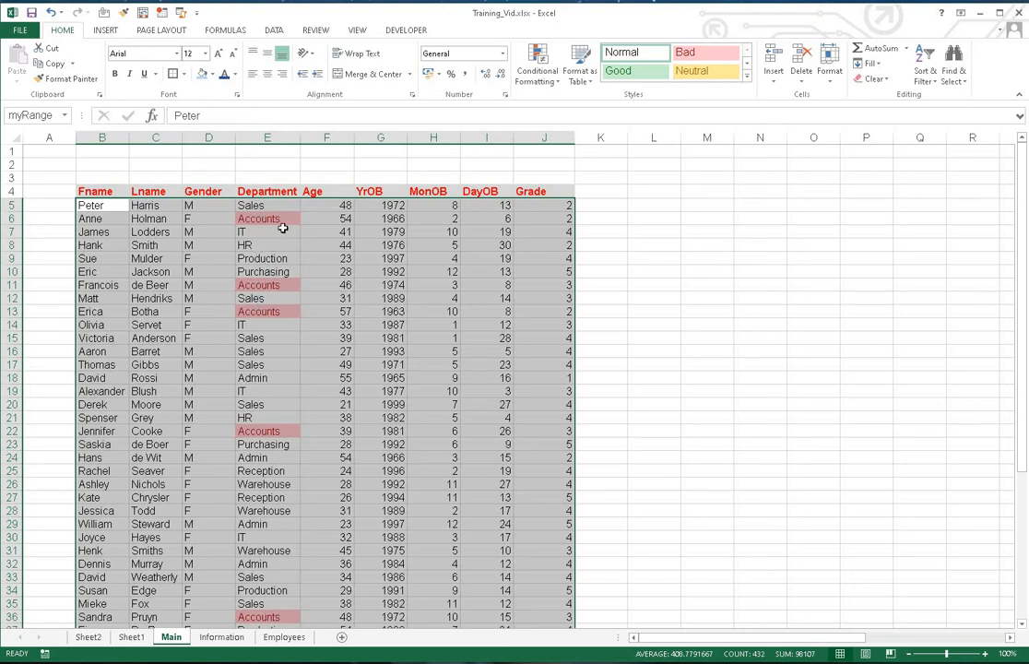
Edit the "Acc" rule to use a horizontal two-color gradient fill from orange at the top to white, and apply it
left_click(551, 87)
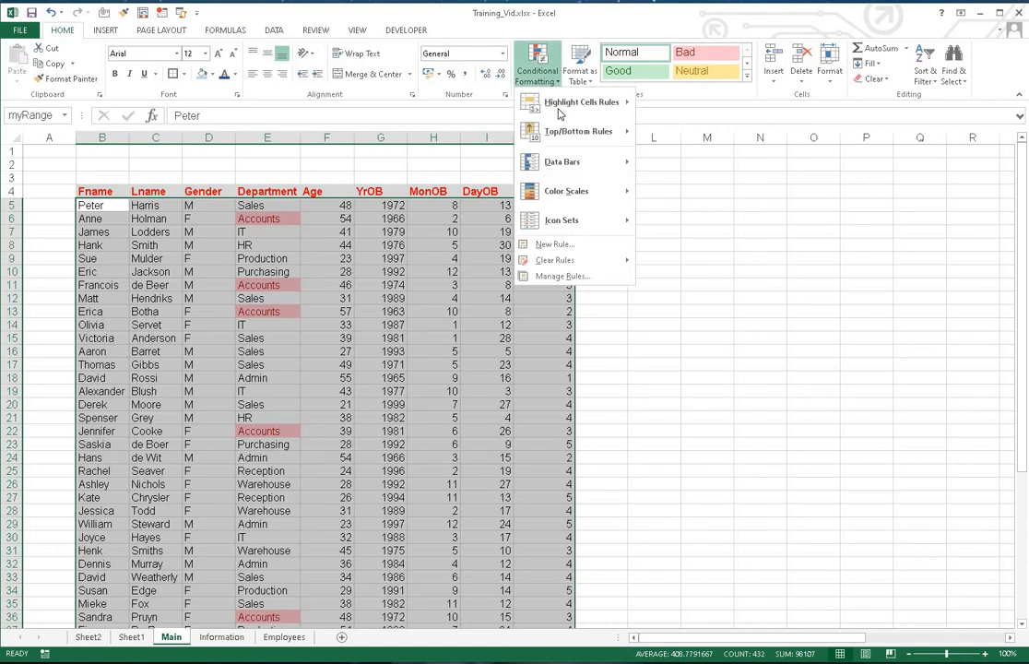
left_click(559, 277)
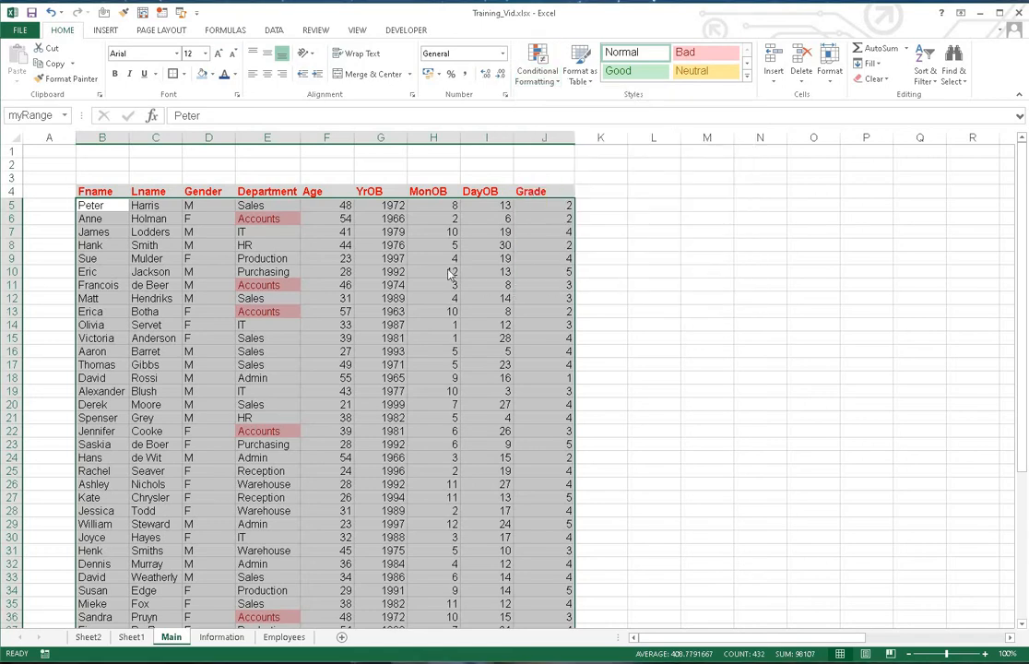
left_click(480, 238)
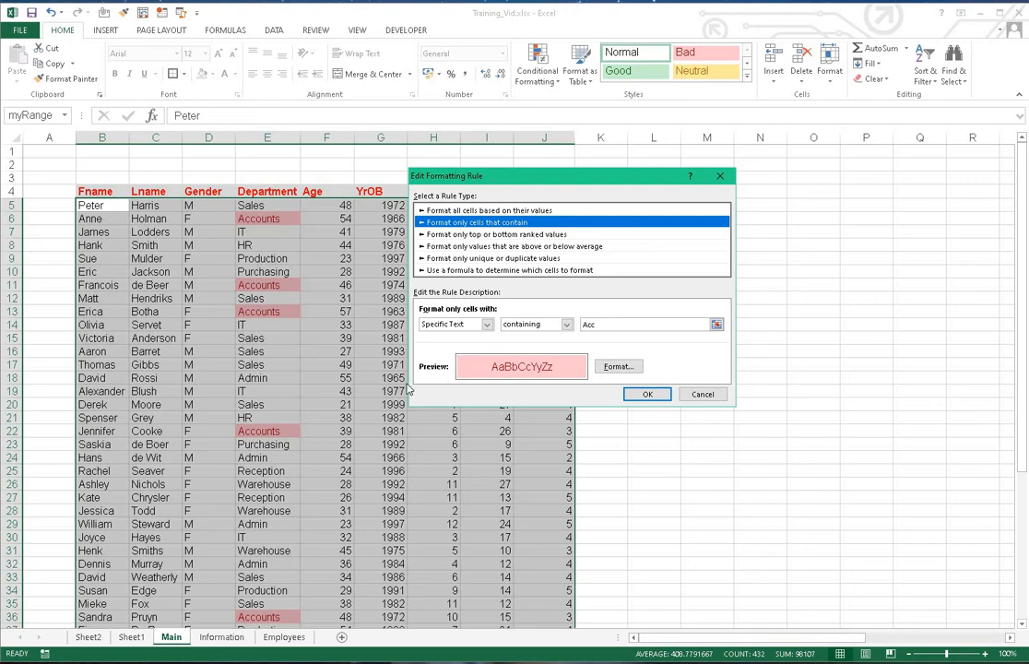
left_click(617, 366)
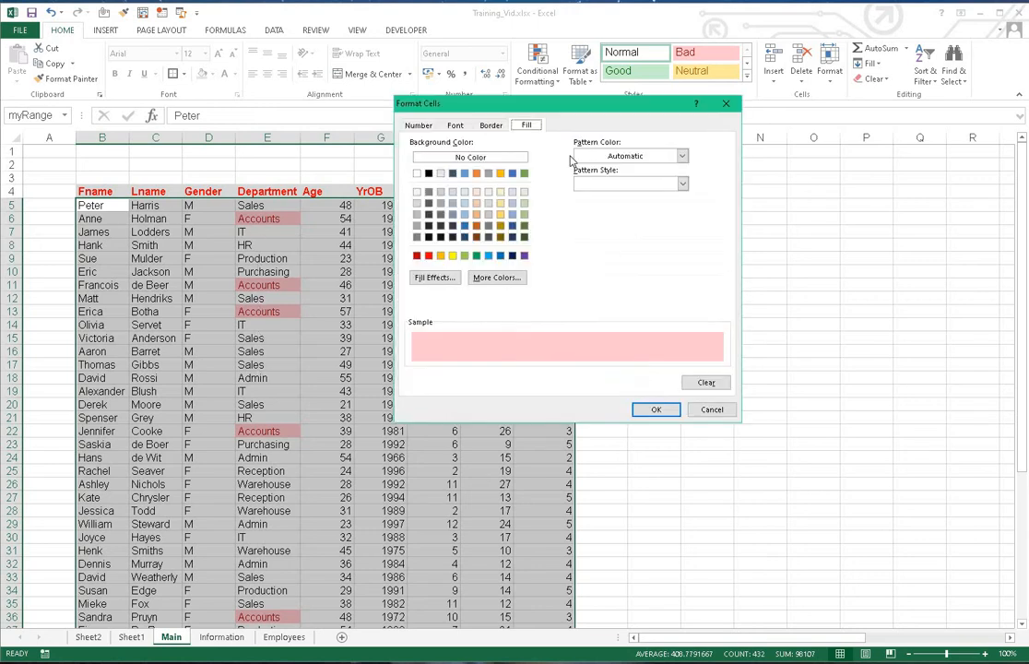
left_click_drag(519, 110, 715, 194)
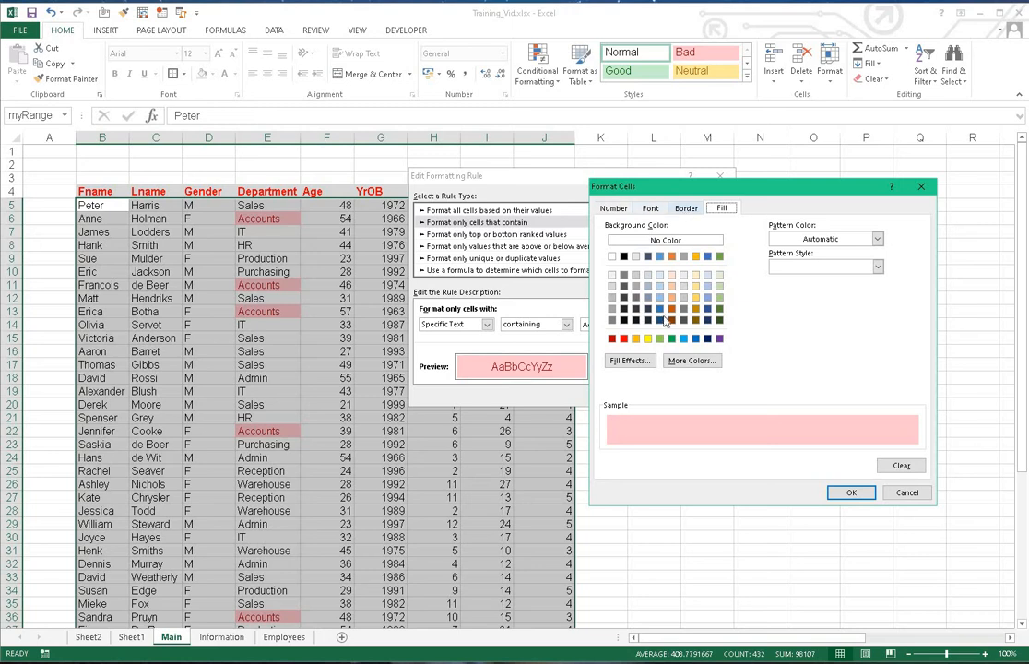
left_click(637, 363)
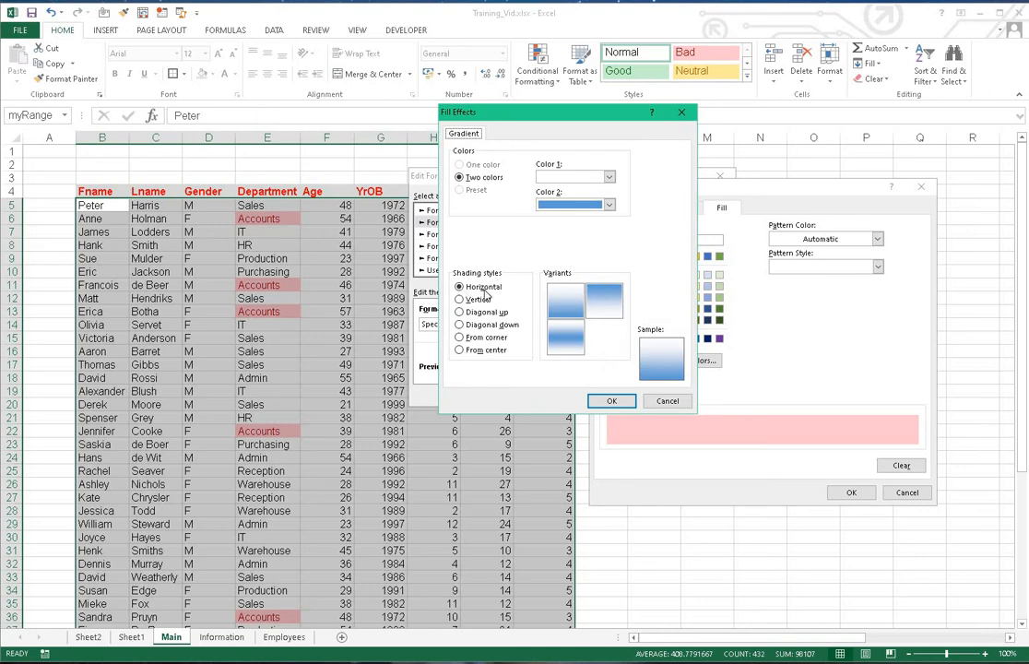
left_click(610, 206)
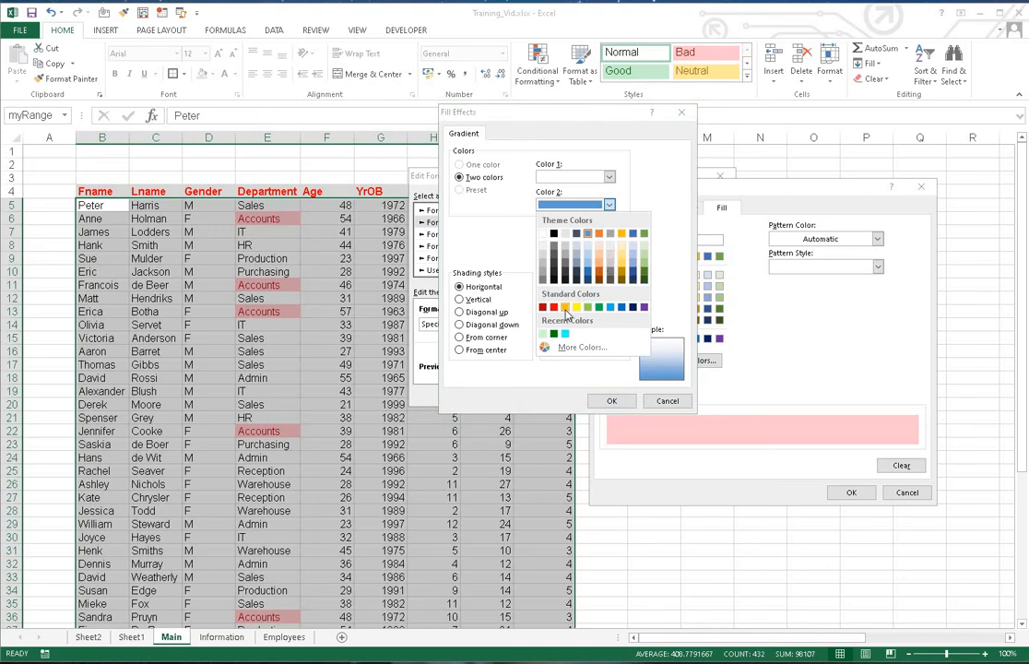
left_click(565, 308)
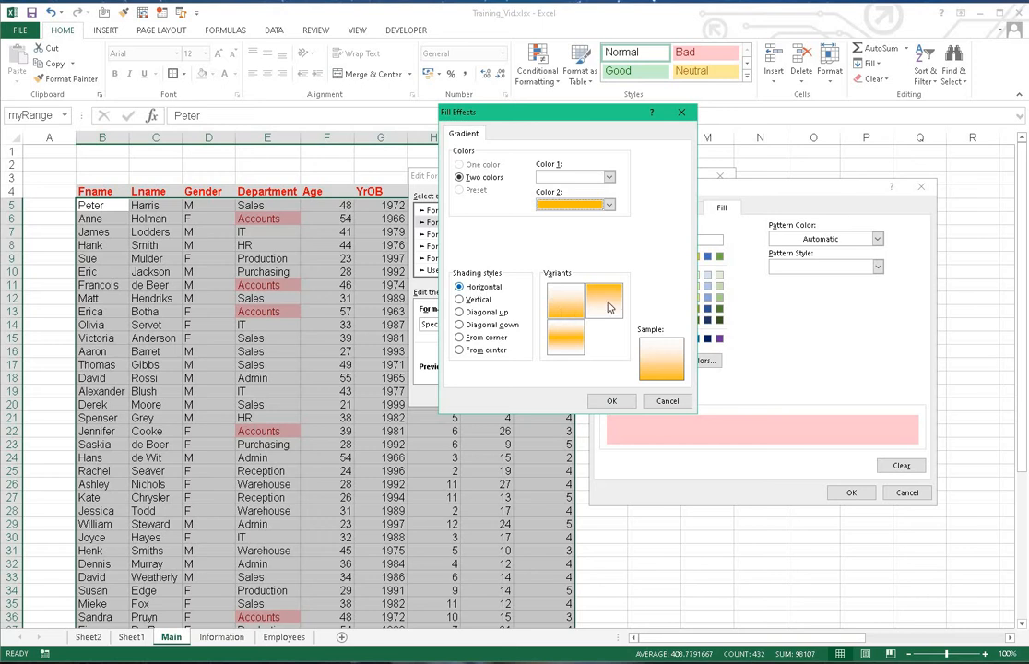
left_click(604, 308)
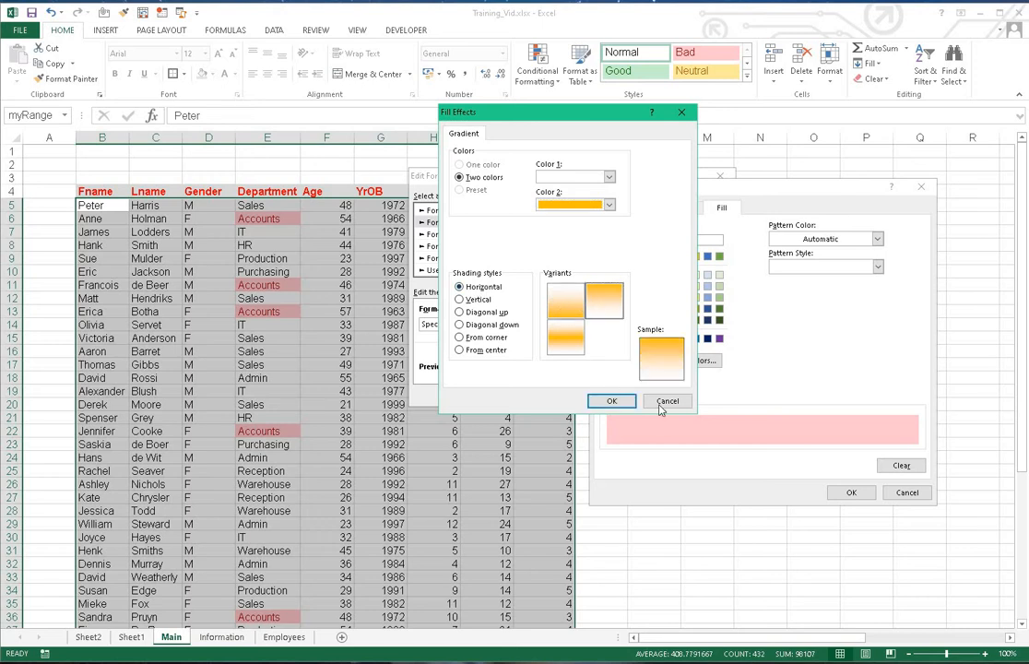
left_click(848, 493)
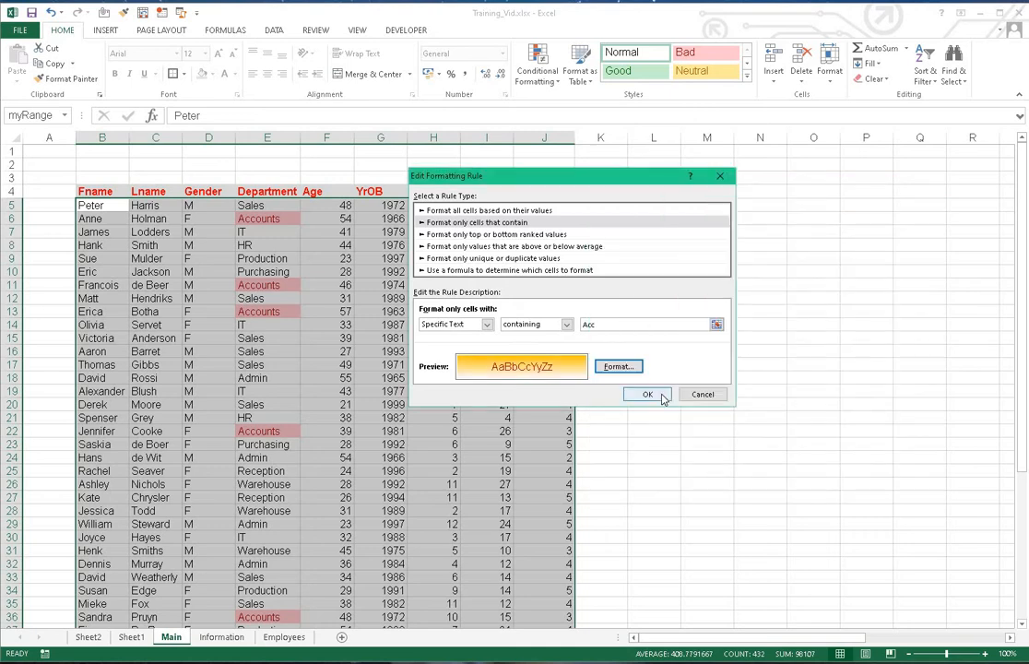
left_click(647, 393)
left_click(658, 373)
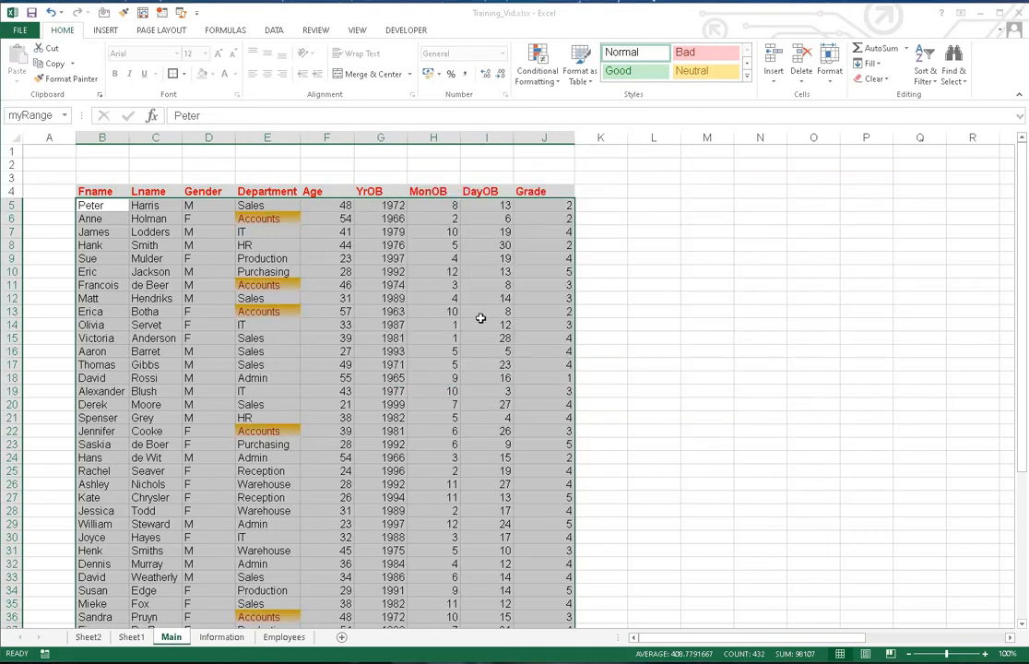
Select cell I13, view the fill options in its regular cell format settings, and close them without changes
left_click(484, 310)
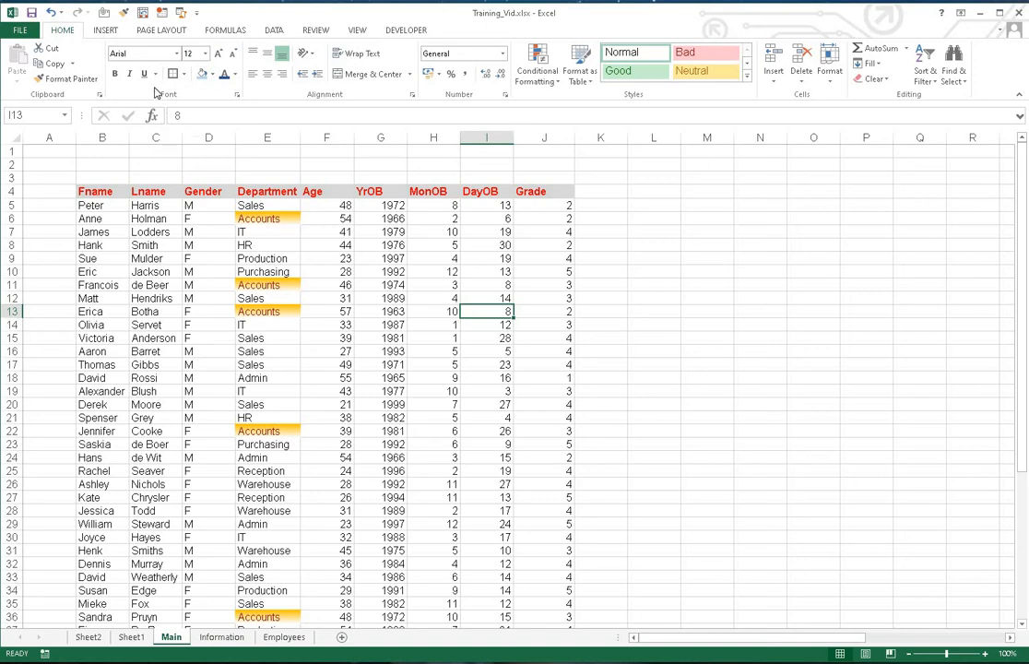
key("ctrl+1")
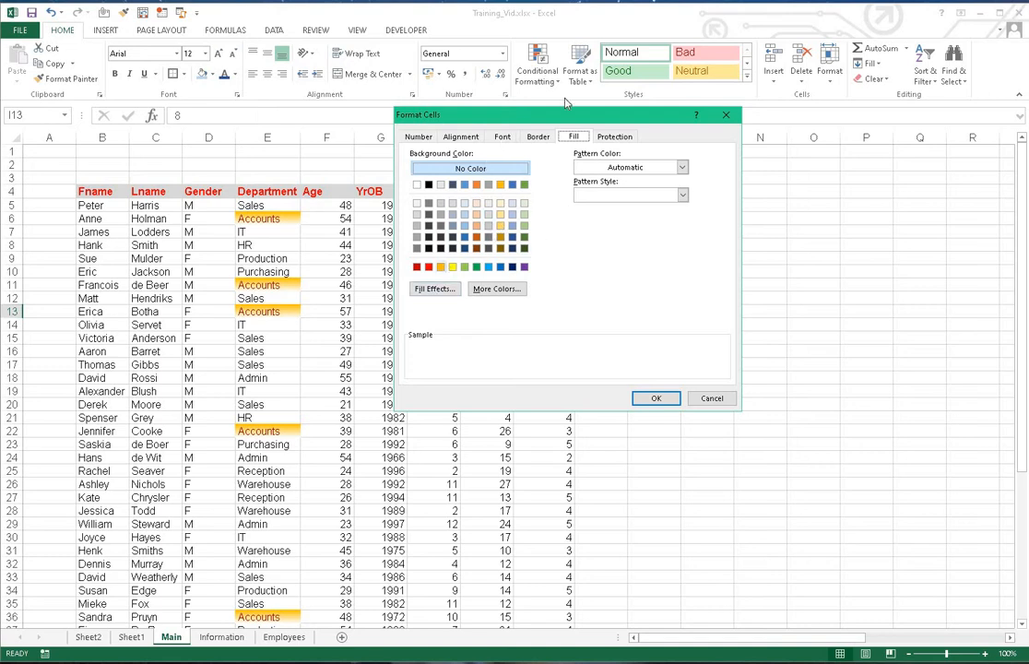
left_click(728, 114)
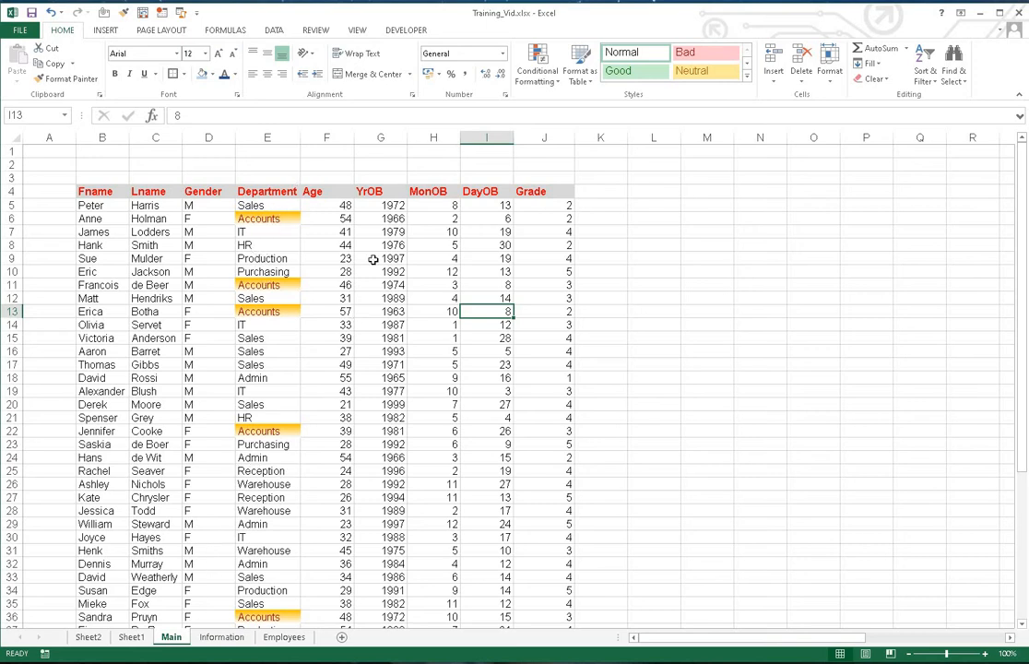
Reselect the named range myRange and clear its conditional formatting through Quick Analysis
left_click(64, 117)
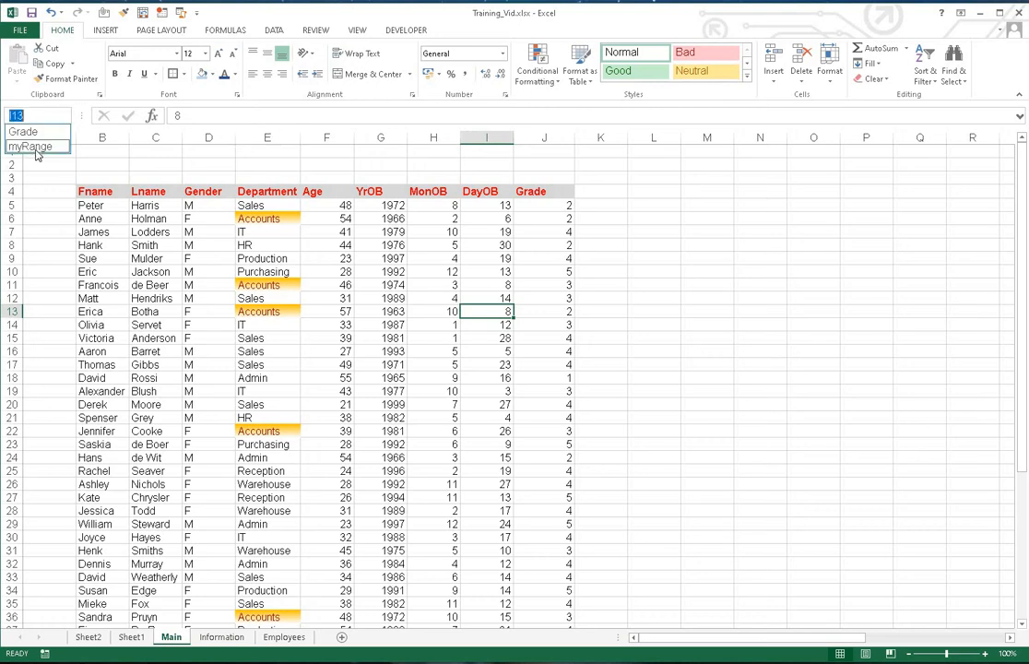
left_click(34, 148)
right_click(237, 288)
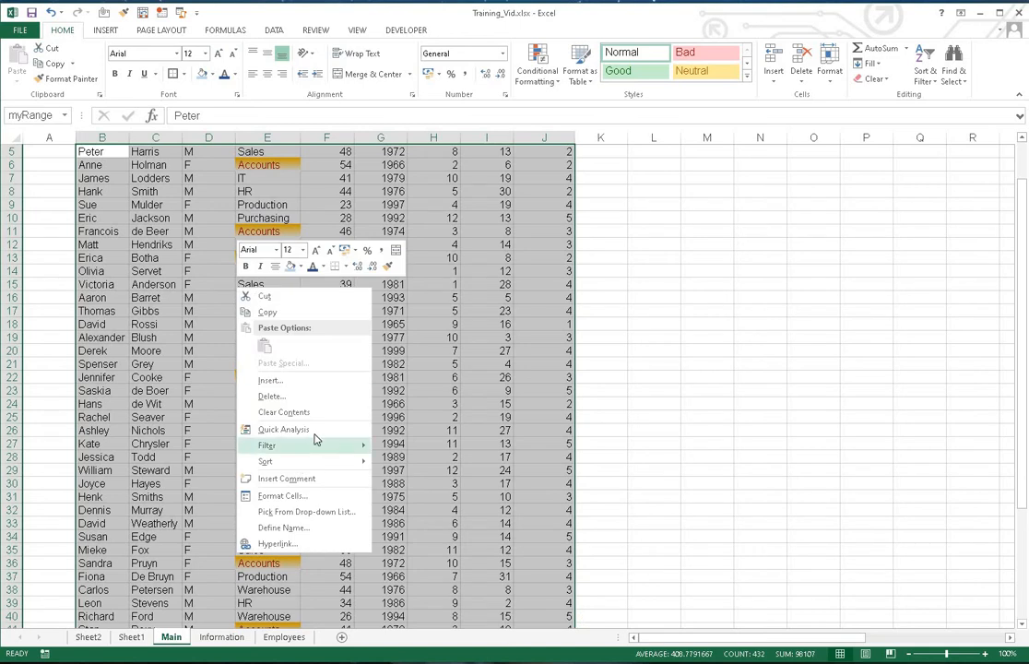
left_click(318, 435)
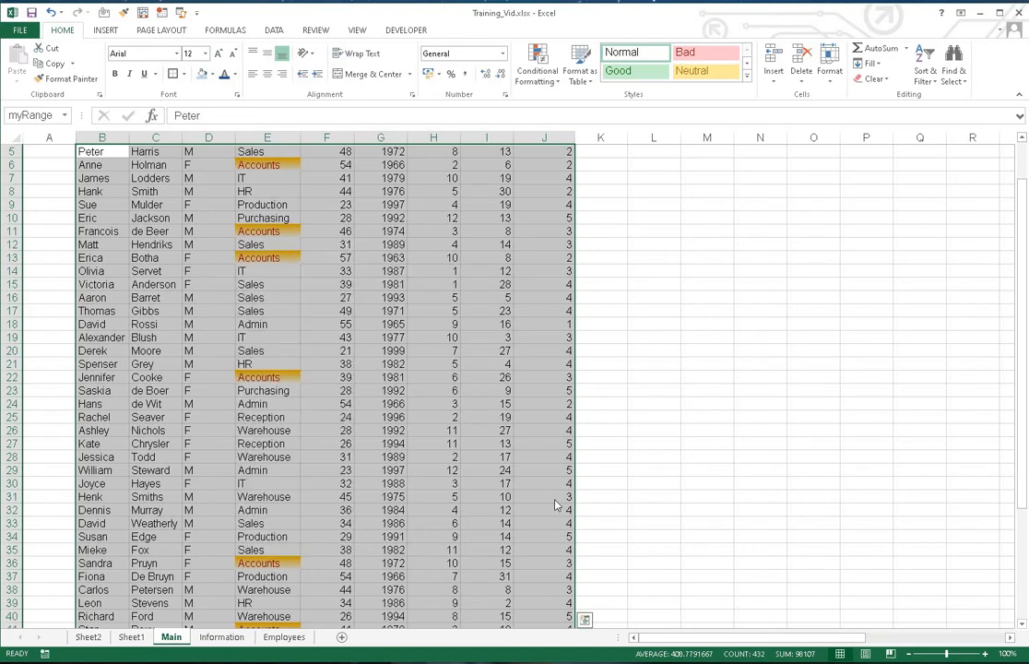
left_click(677, 552)
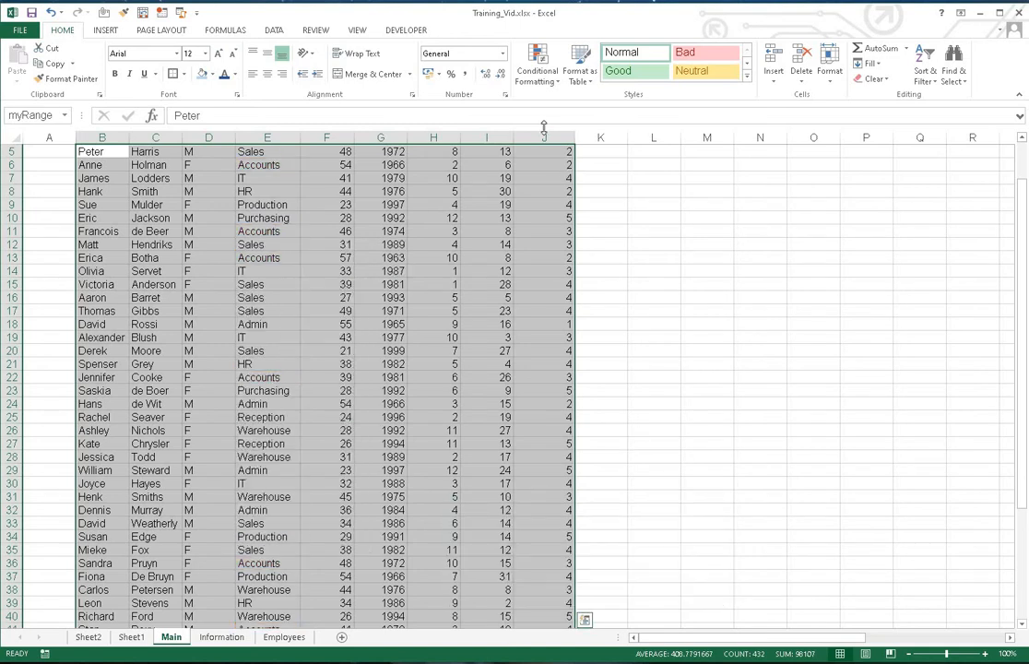
Start a text-contains highlight rule on myRange for cells containing "Acc"
left_click(538, 66)
mouse_move(558, 211)
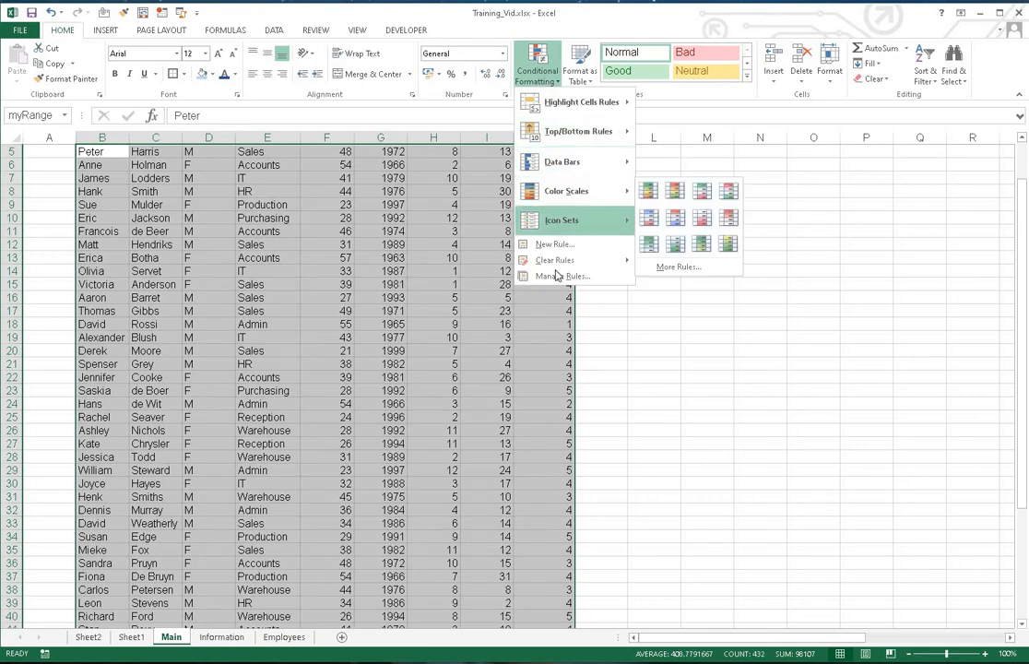
mouse_move(595, 109)
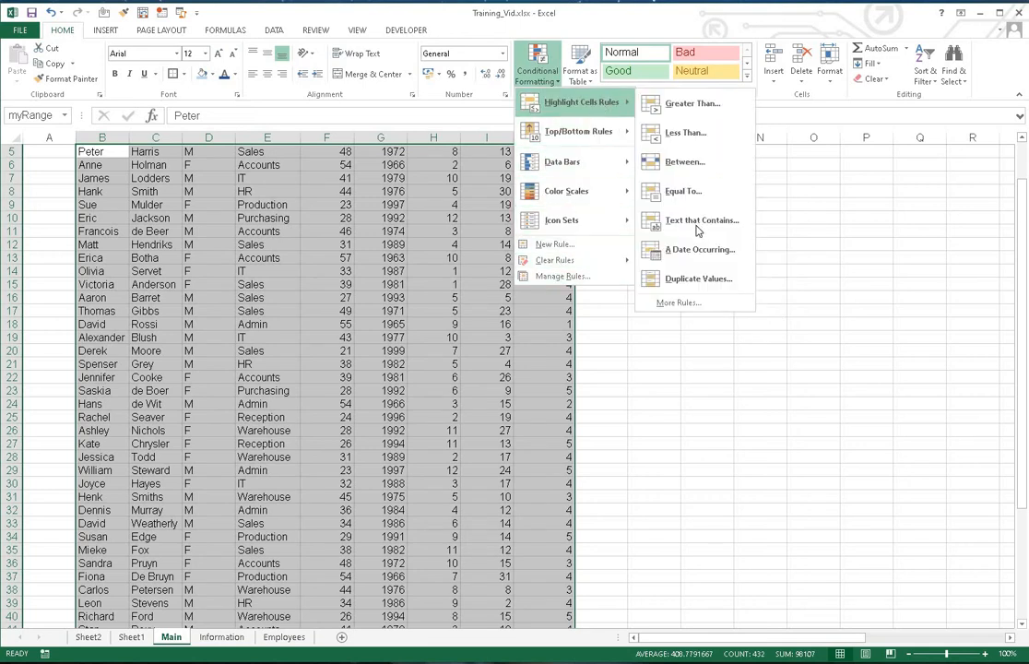
left_click(696, 231)
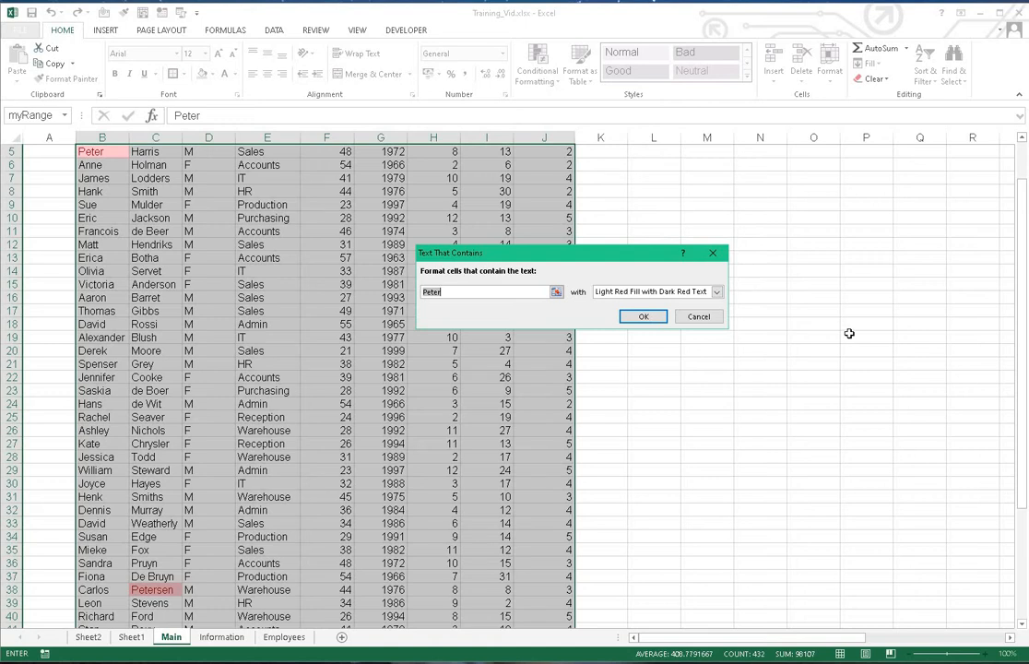
type("Acc")
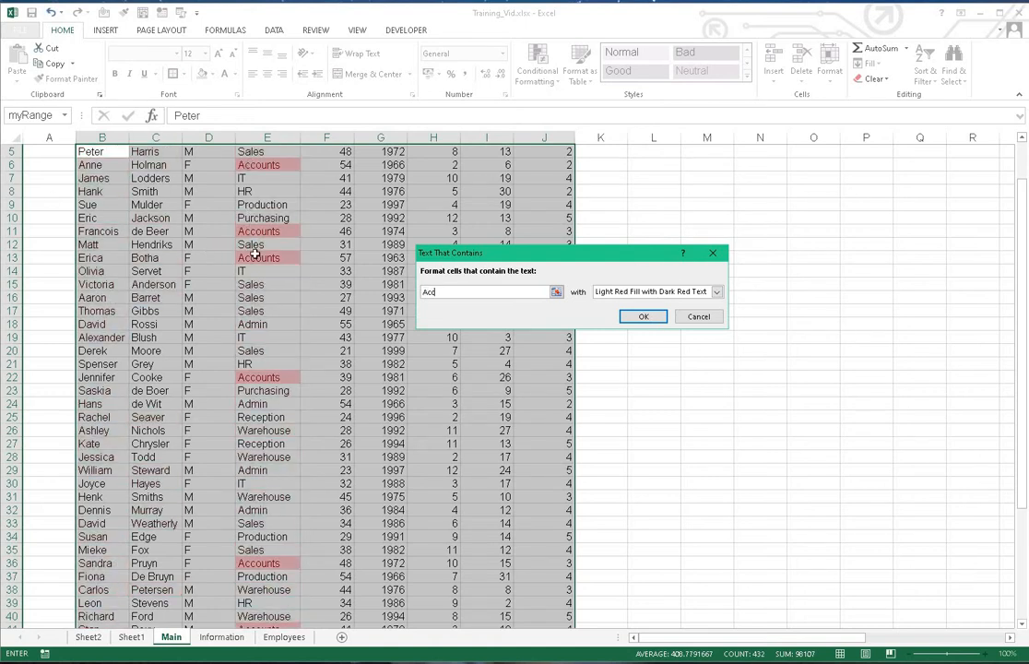
View the fill options of a custom format for the "Acc" rule and close them without changes
left_click(707, 293)
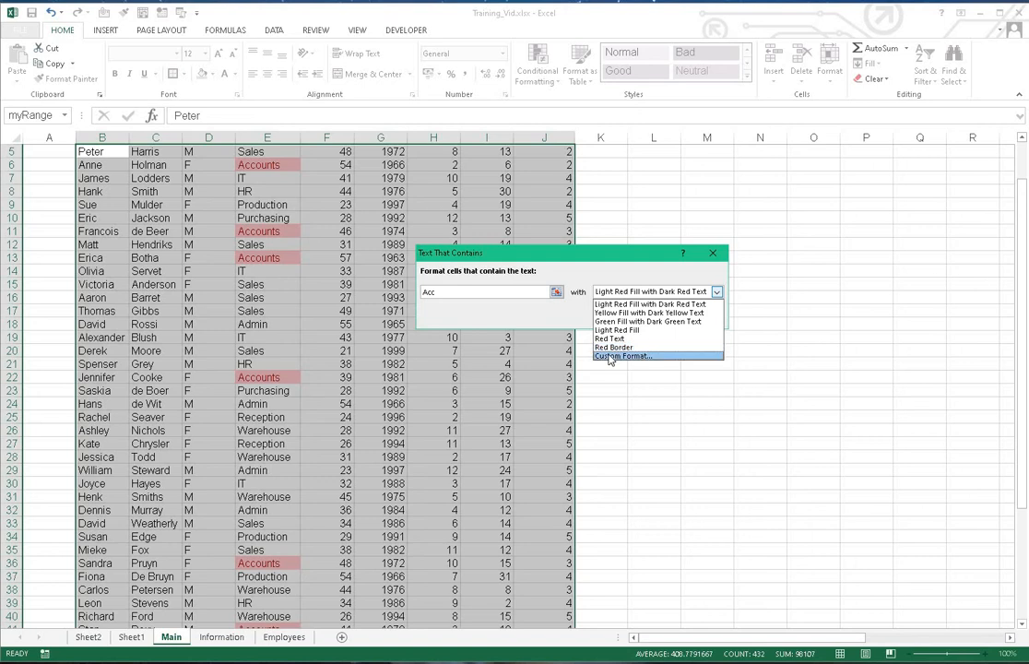
left_click(609, 357)
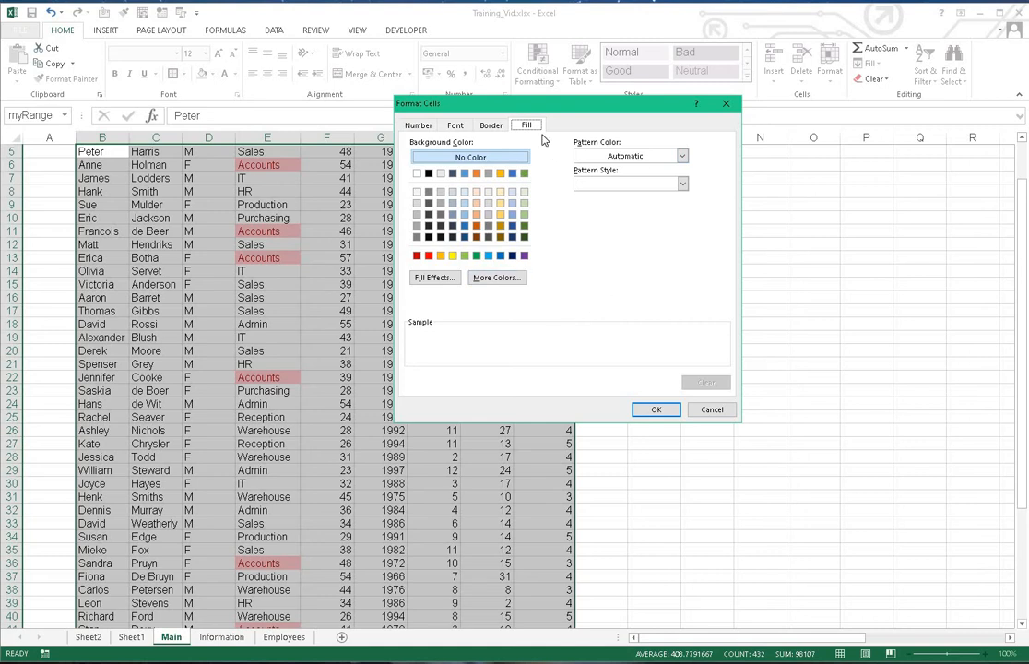
left_click(710, 411)
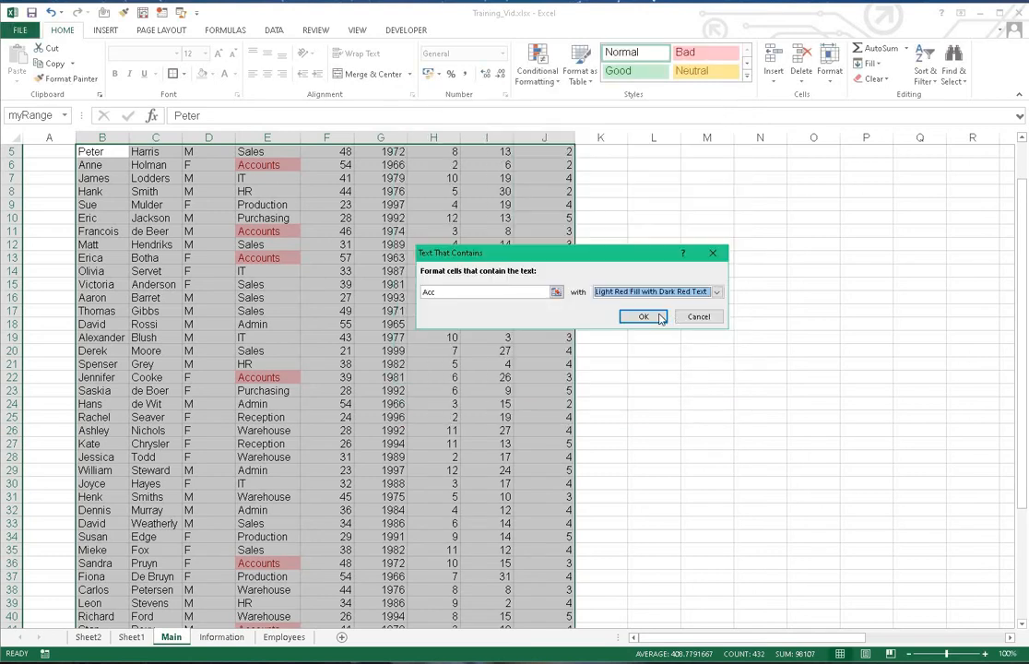
Set the "Acc" rule's format to Green Fill with Dark Green Text, apply it, and check the highlighted departments
left_click(716, 291)
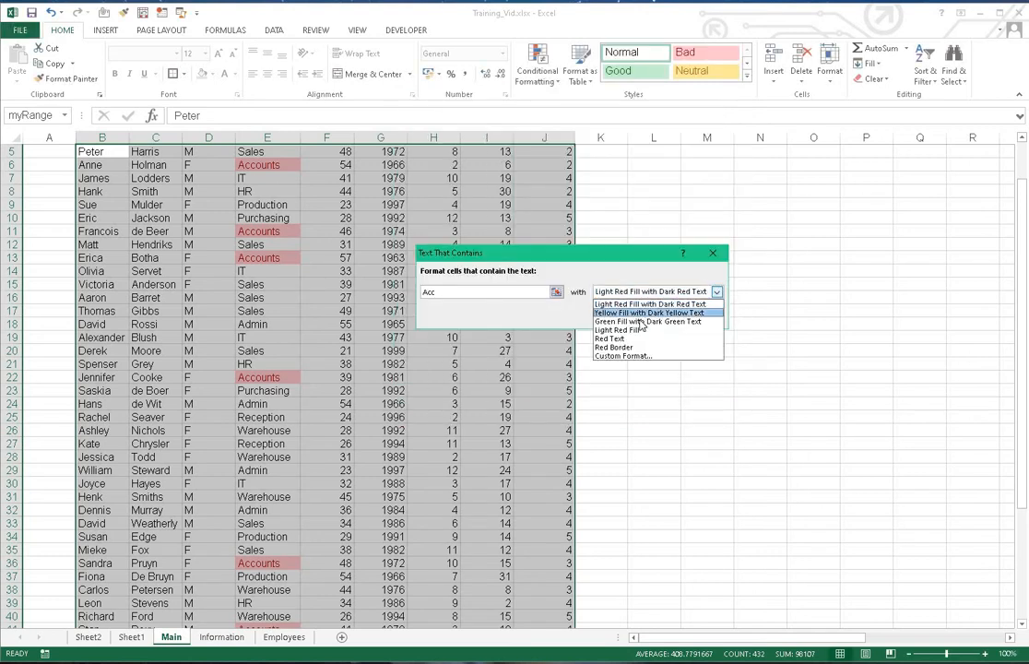
left_click(641, 321)
left_click(600, 350)
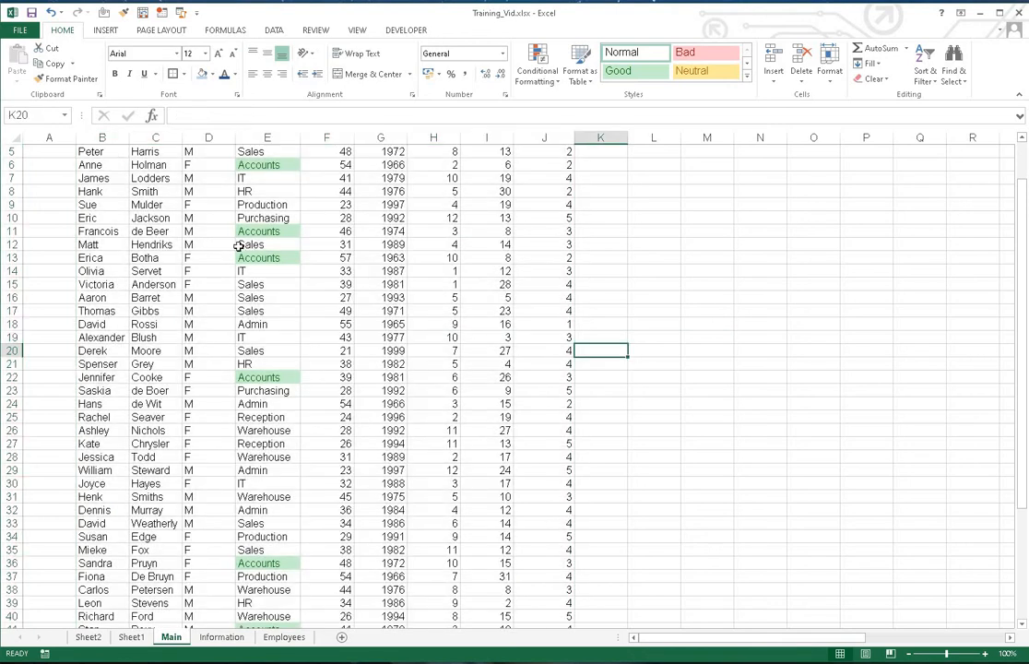
scroll(212, 277, "up", 2)
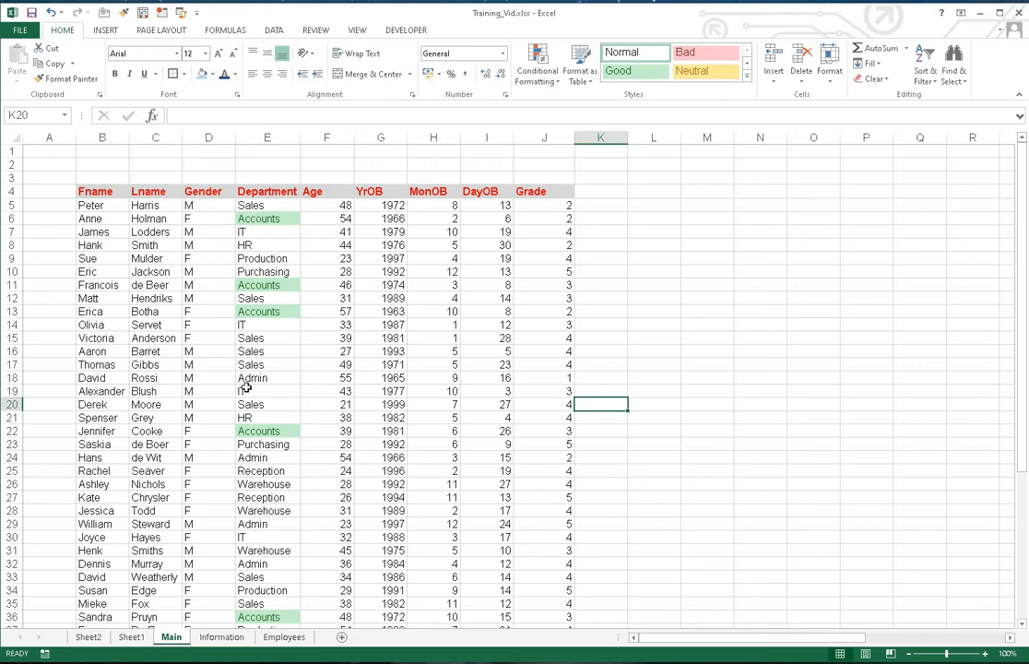
Reselect the named range myRange and clear its "Acc" conditional formatting through Quick Analysis
left_click(63, 115)
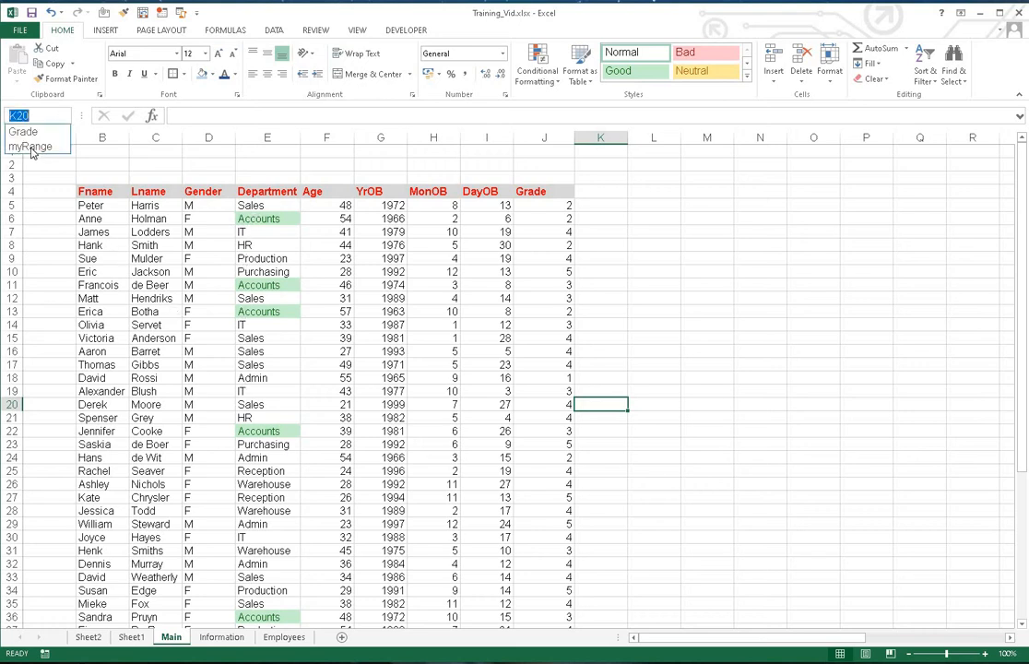
left_click(27, 146)
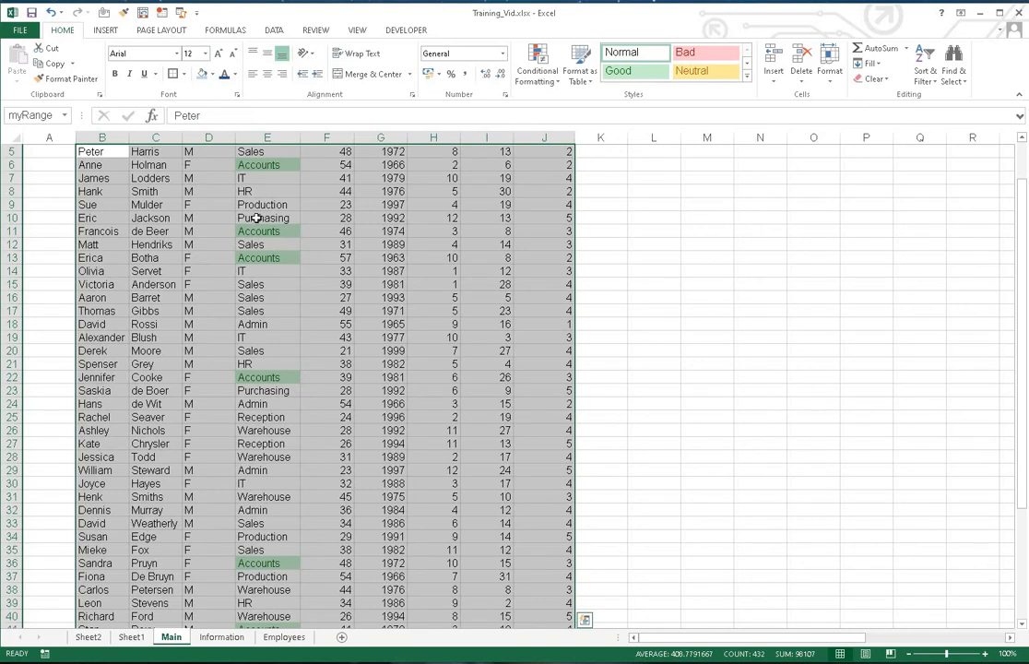
right_click(259, 222)
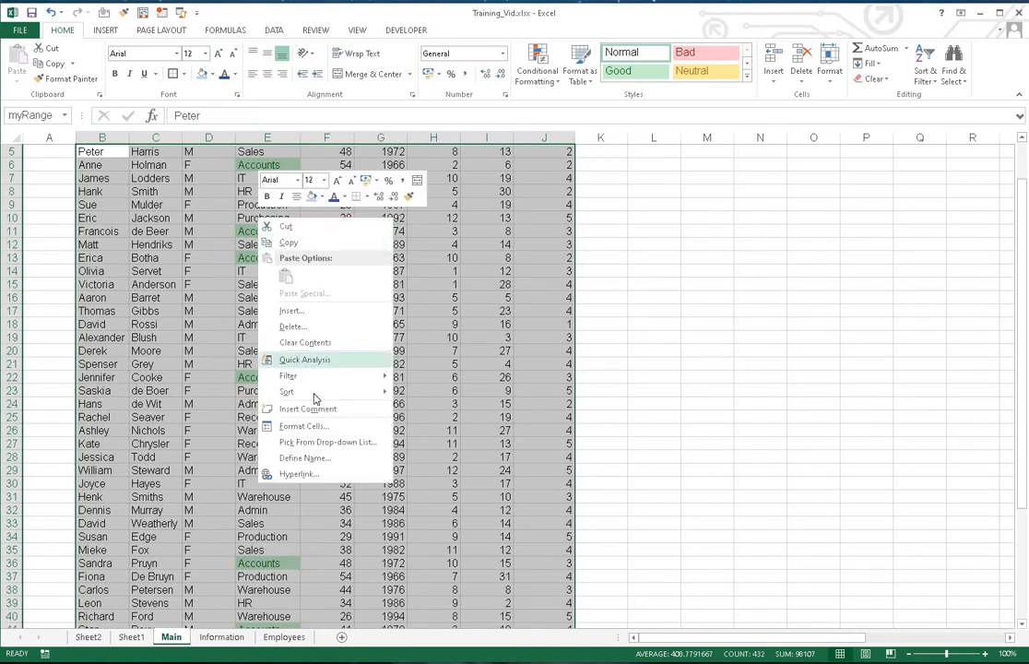
left_click(352, 360)
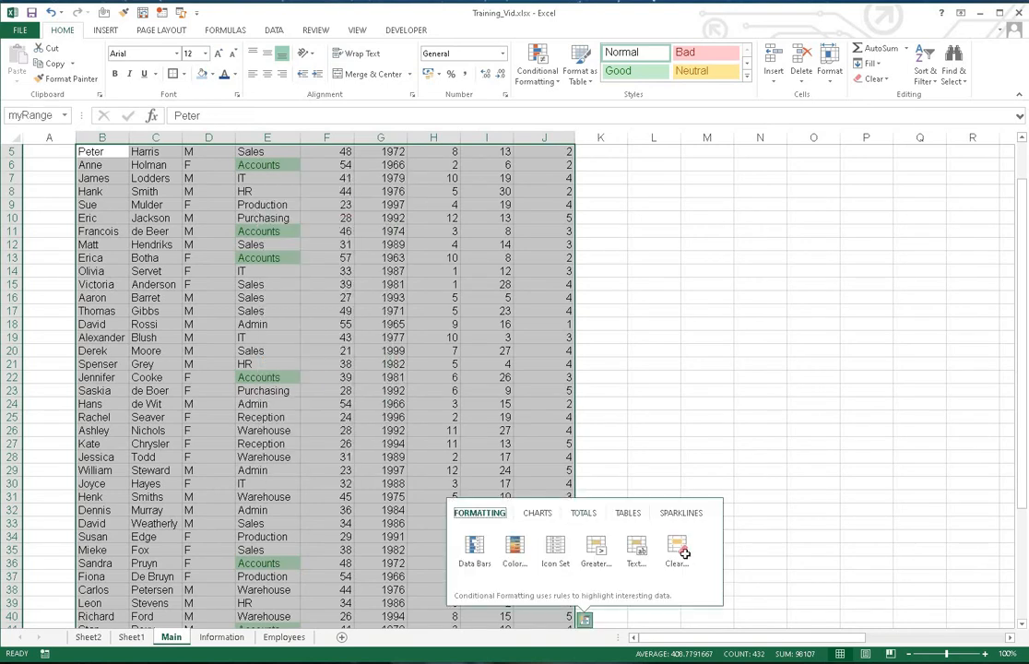
left_click(682, 551)
Apply a text-contains rule for "Dav" to myRange with Light Red Fill with Dark Red Text, and check the matches down the list
left_click(532, 79)
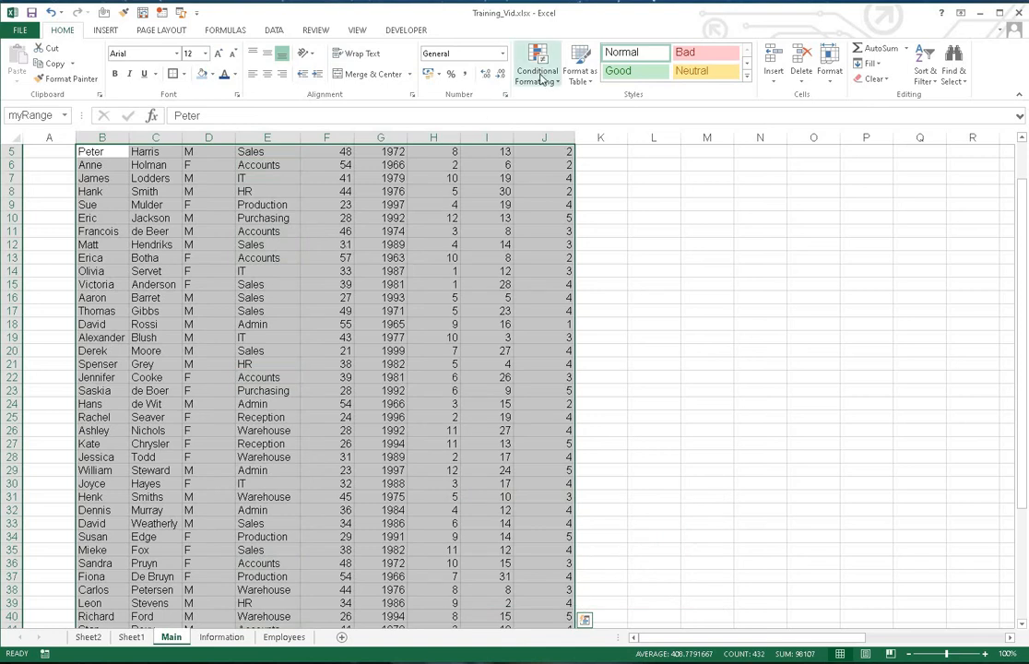
mouse_move(581, 102)
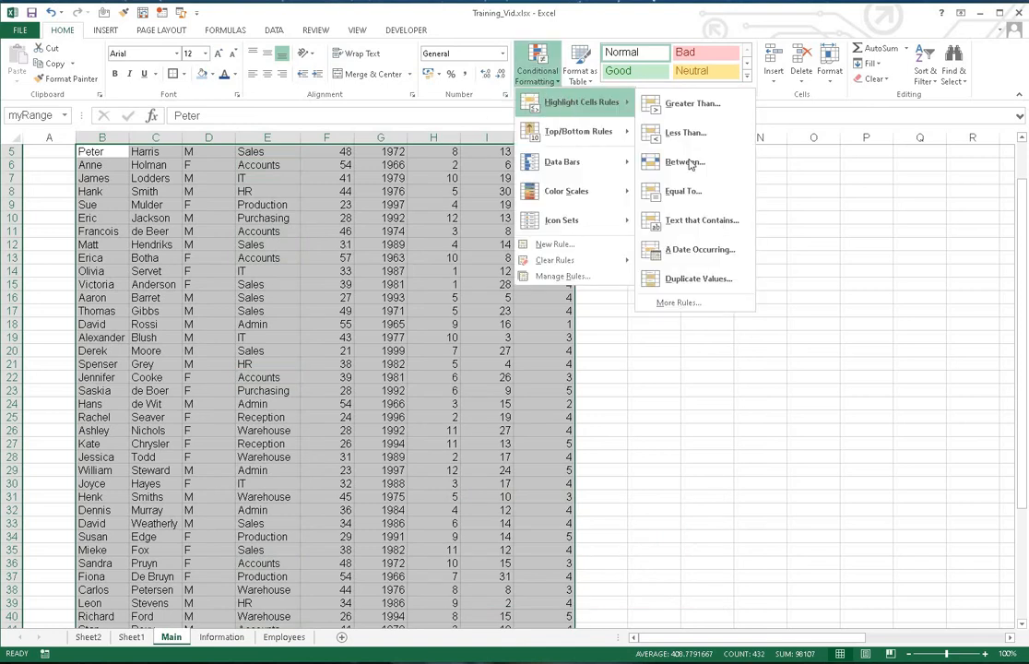
left_click(694, 222)
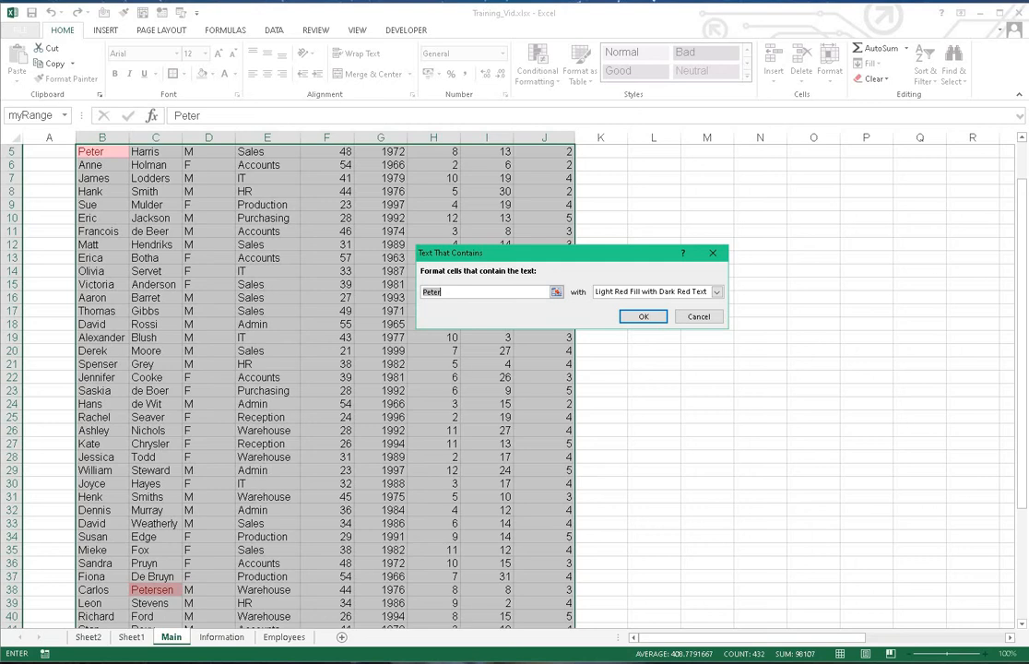
type("Dav")
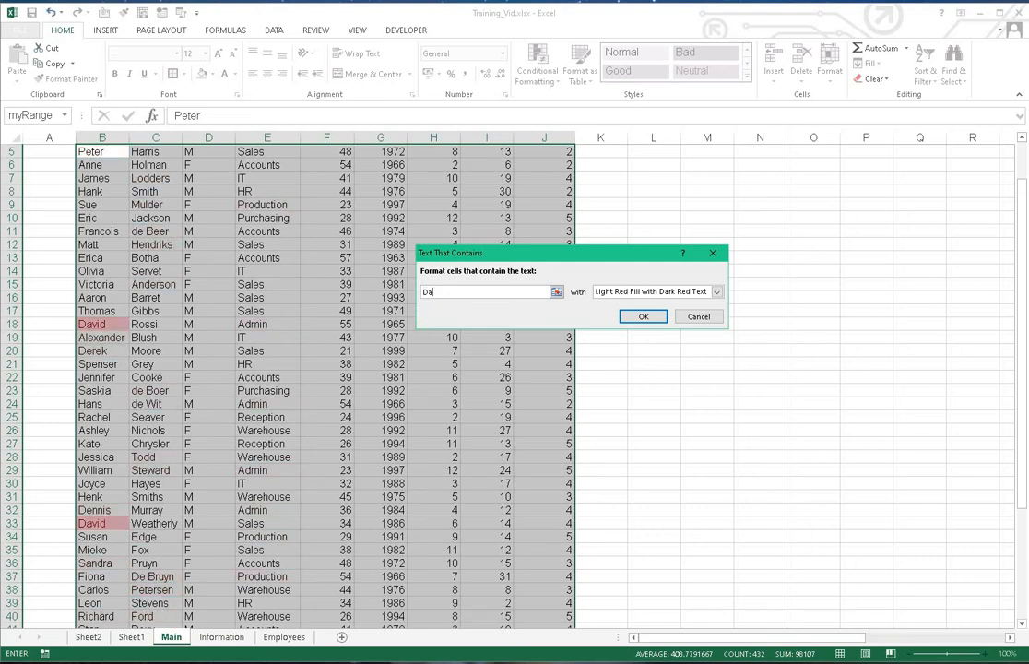
left_click(644, 316)
scroll(271, 359, "down", 7)
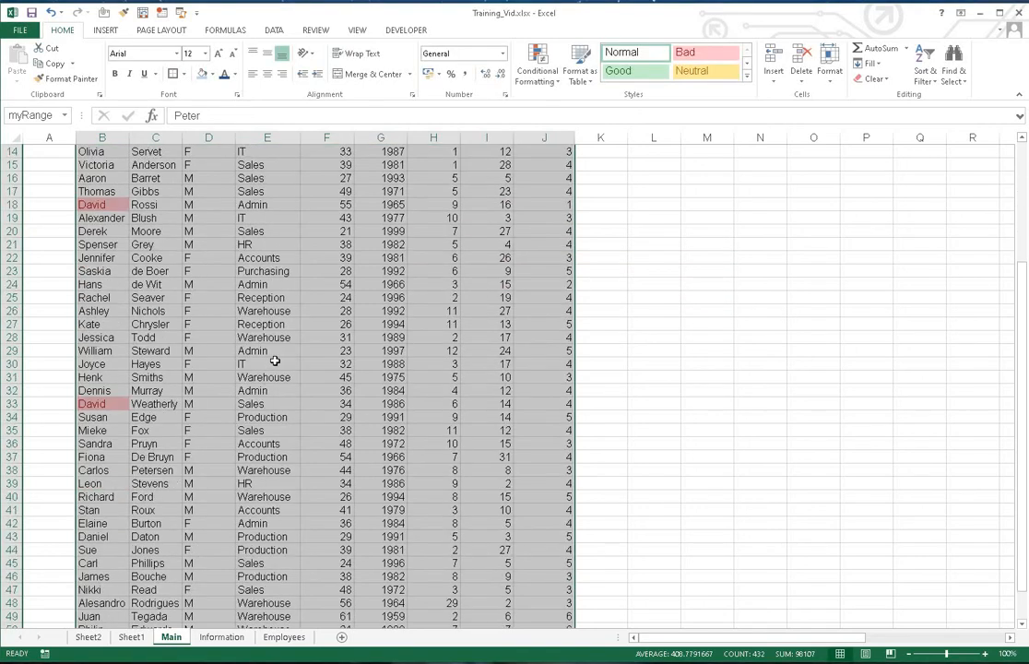
scroll(204, 228, "up", 7)
scroll(204, 227, "up", 2)
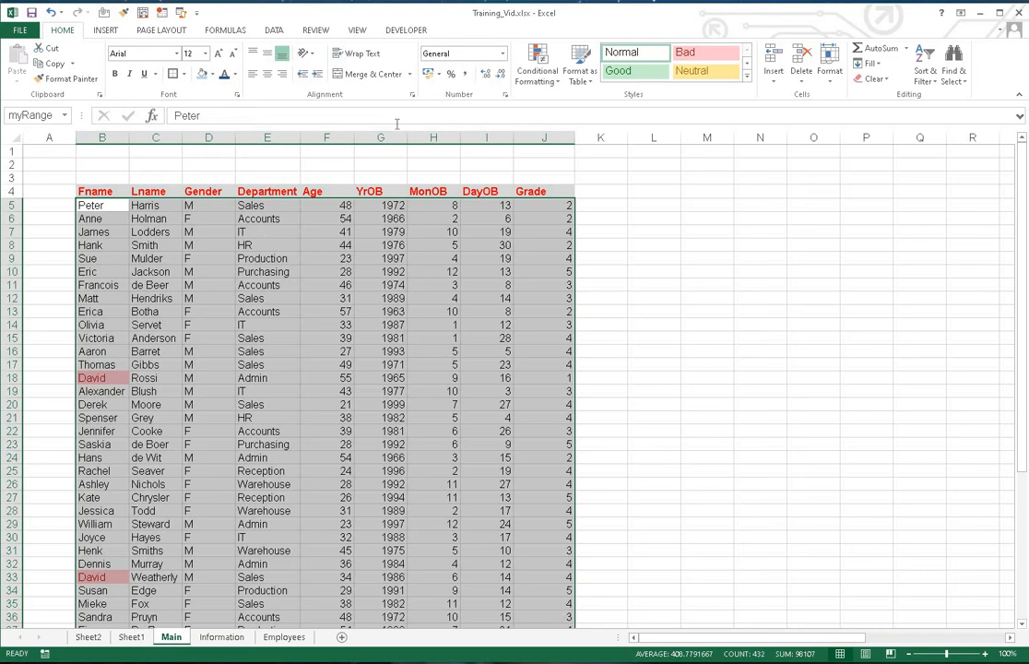
Clear the "Dav" conditional formatting from myRange through Quick Analysis
right_click(219, 293)
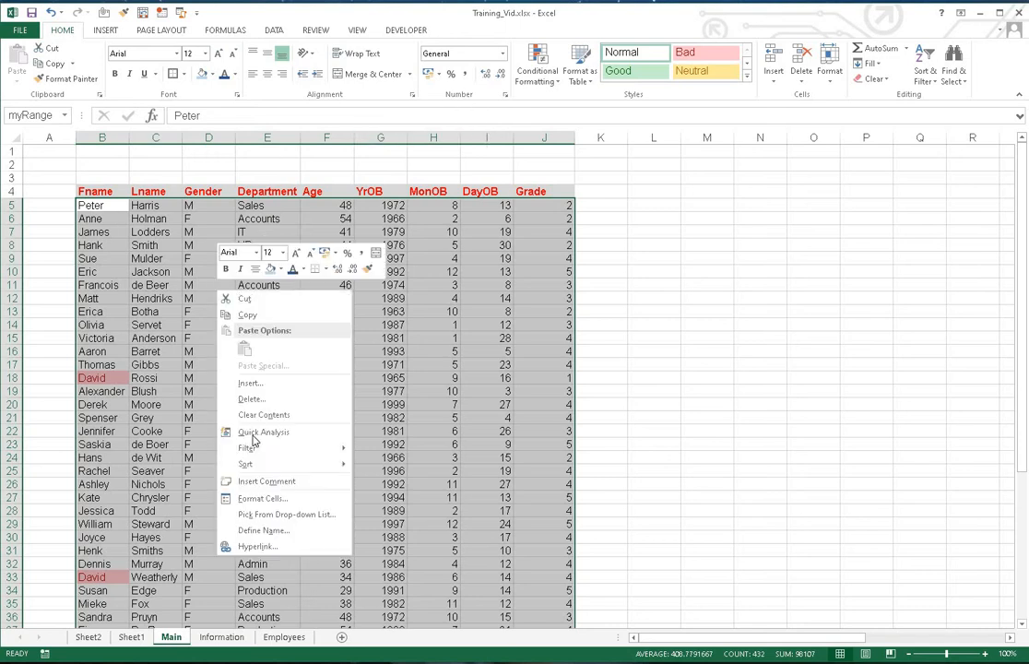
left_click(263, 433)
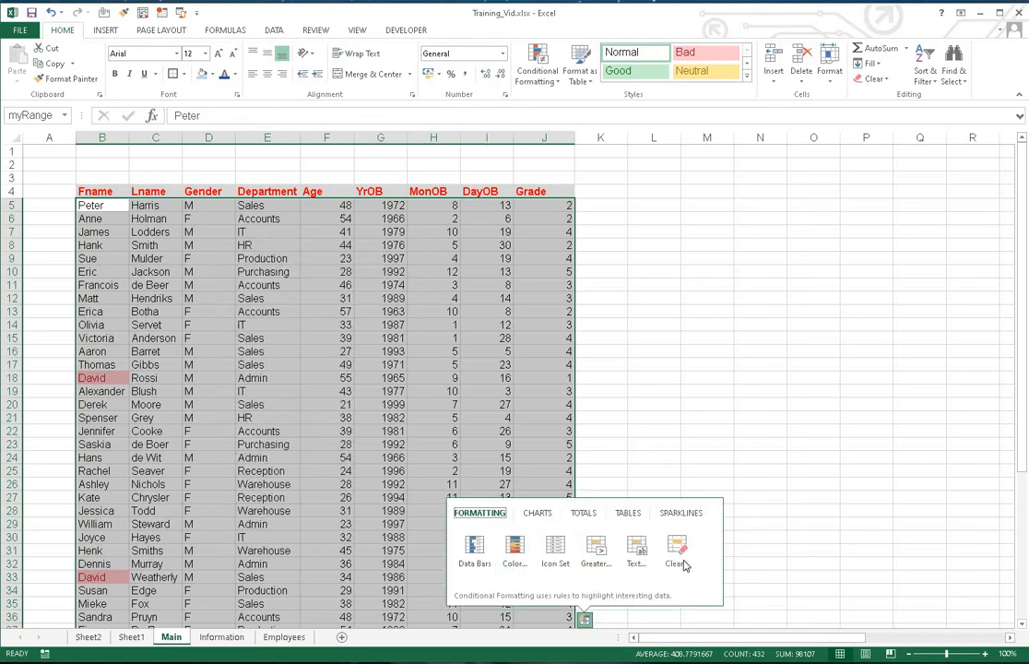
key("Escape")
Apply a text-contains rule for "HR" to myRange with Light Red Fill with Dark Red Text, and check the matches down the list
left_click(537, 69)
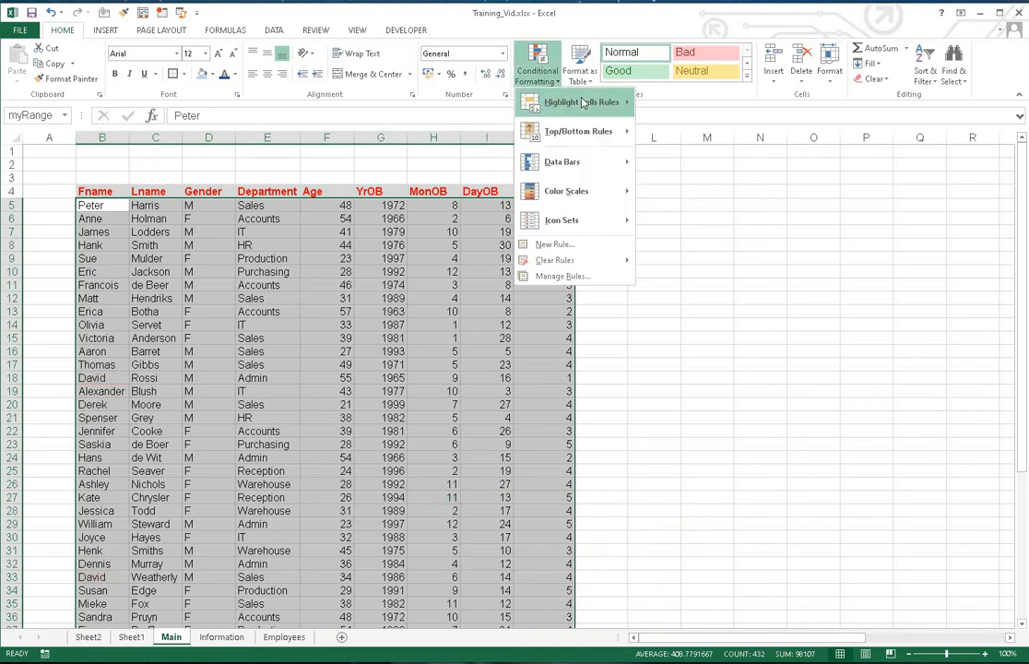
mouse_move(581, 103)
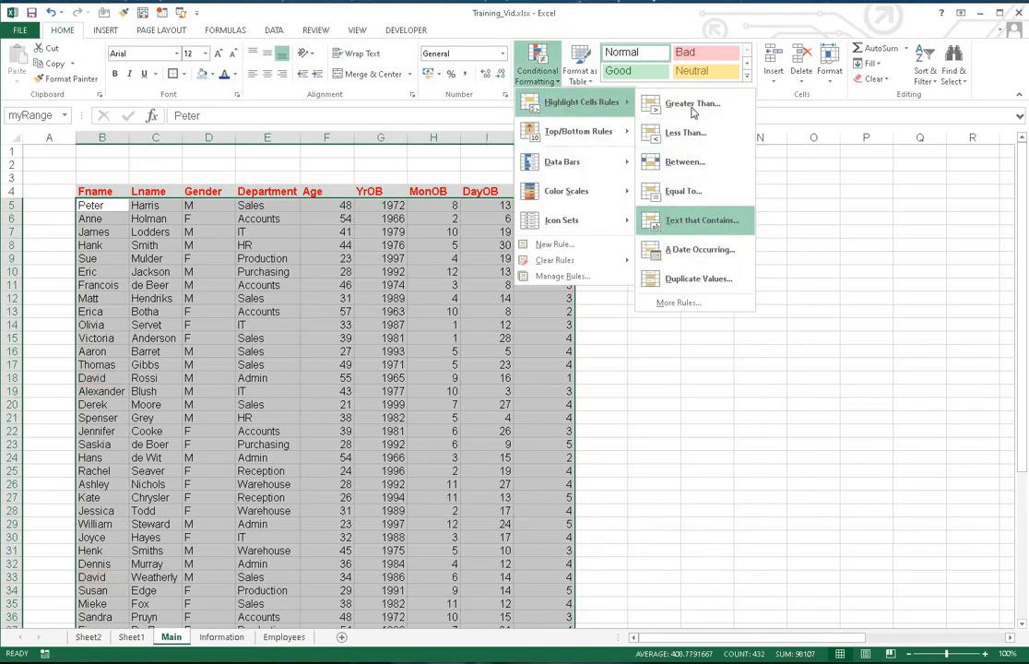
left_click(693, 220)
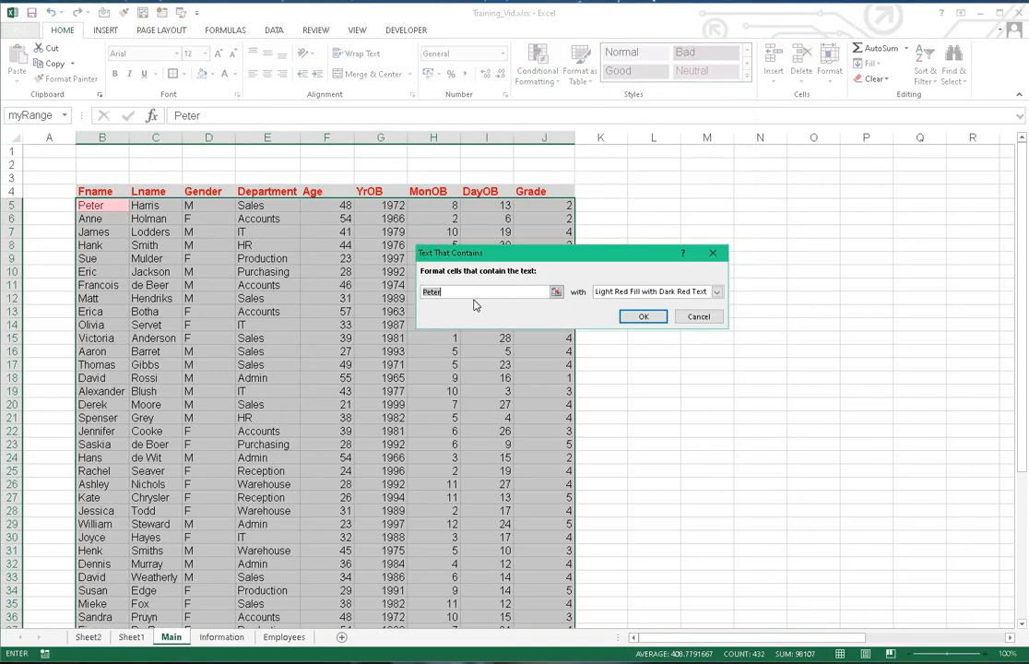
type("HR")
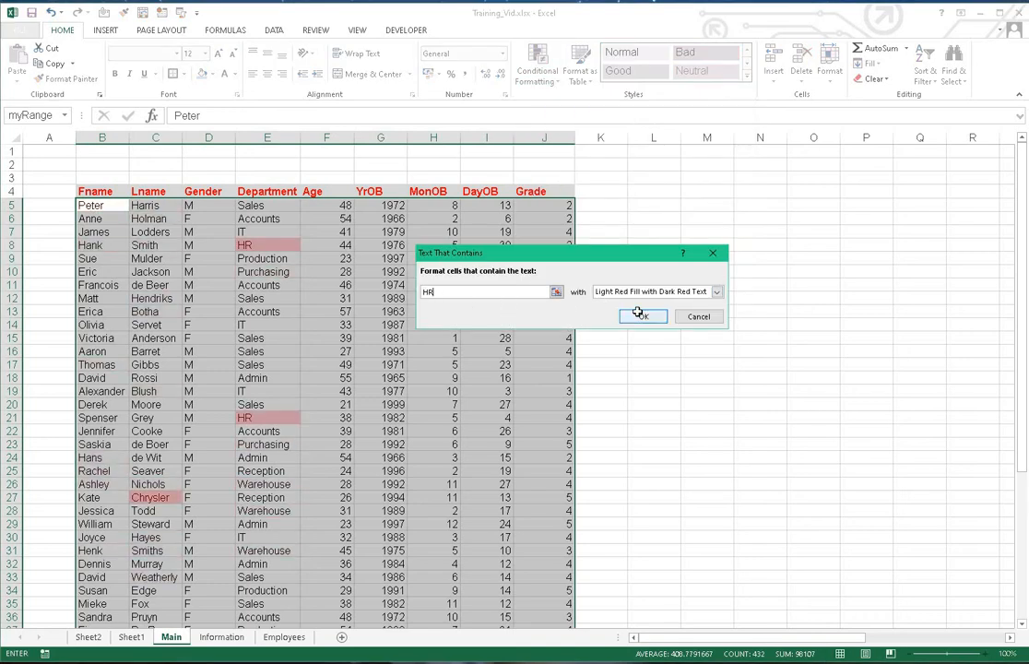
left_click(642, 317)
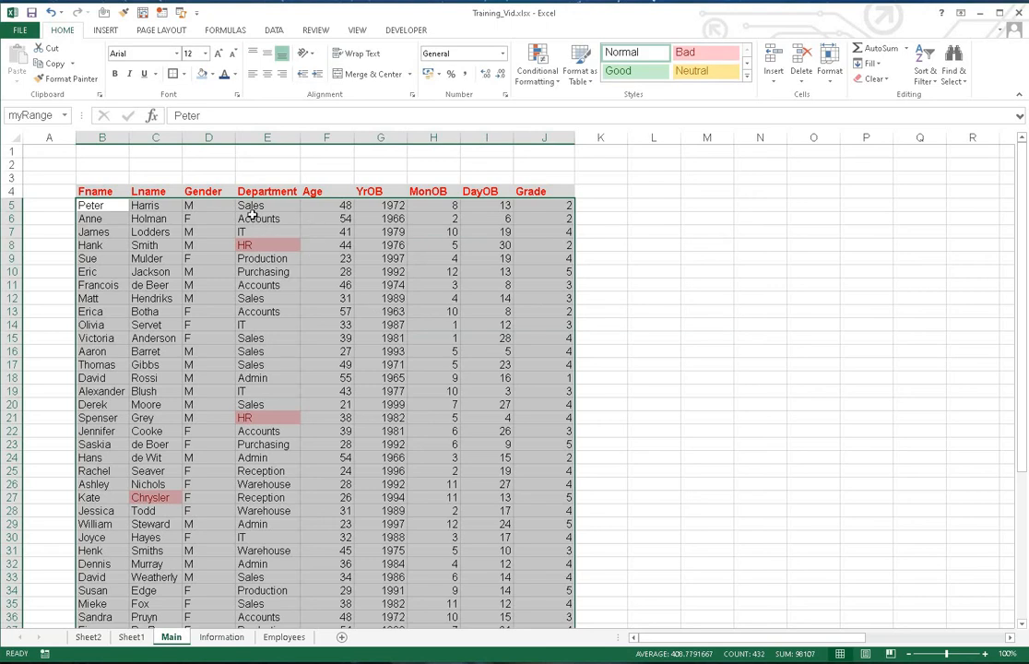
scroll(251, 425, "down", 6)
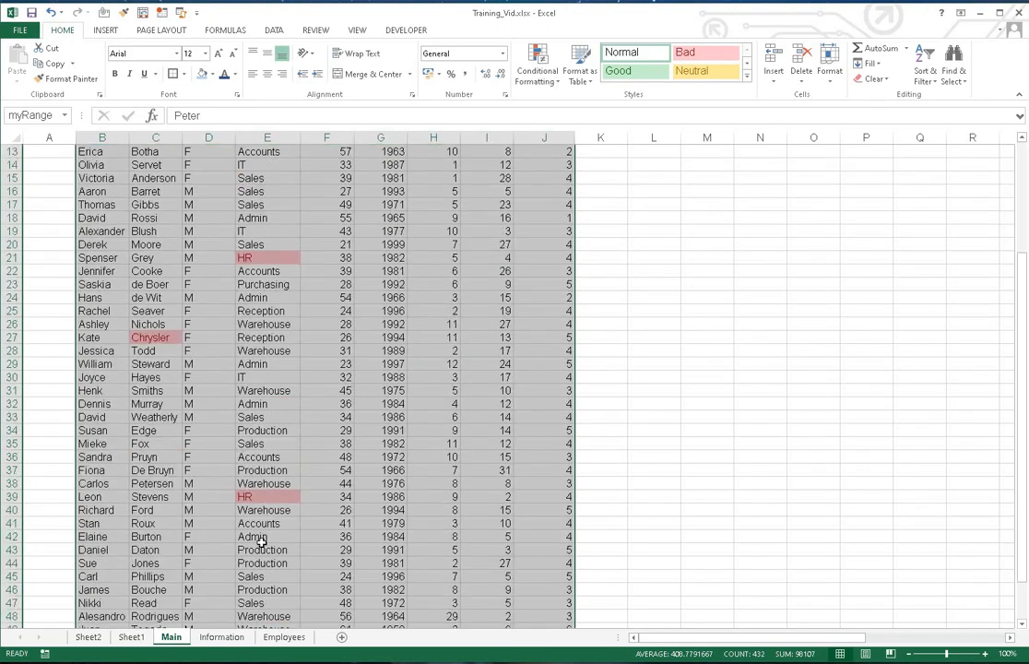
scroll(264, 363, "up", 3)
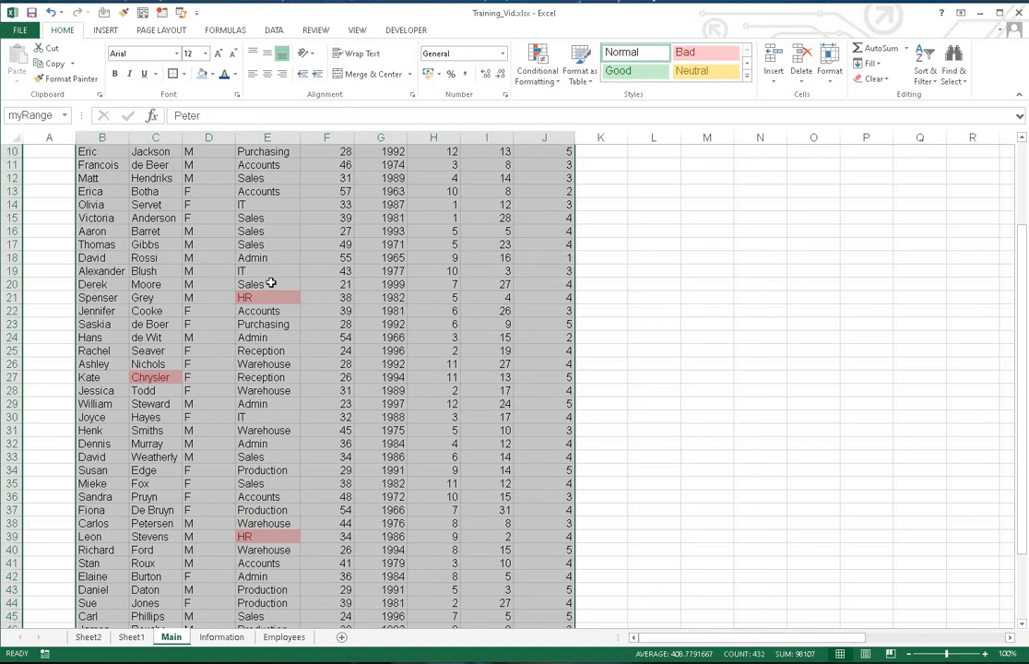
scroll(278, 283, "up", 3)
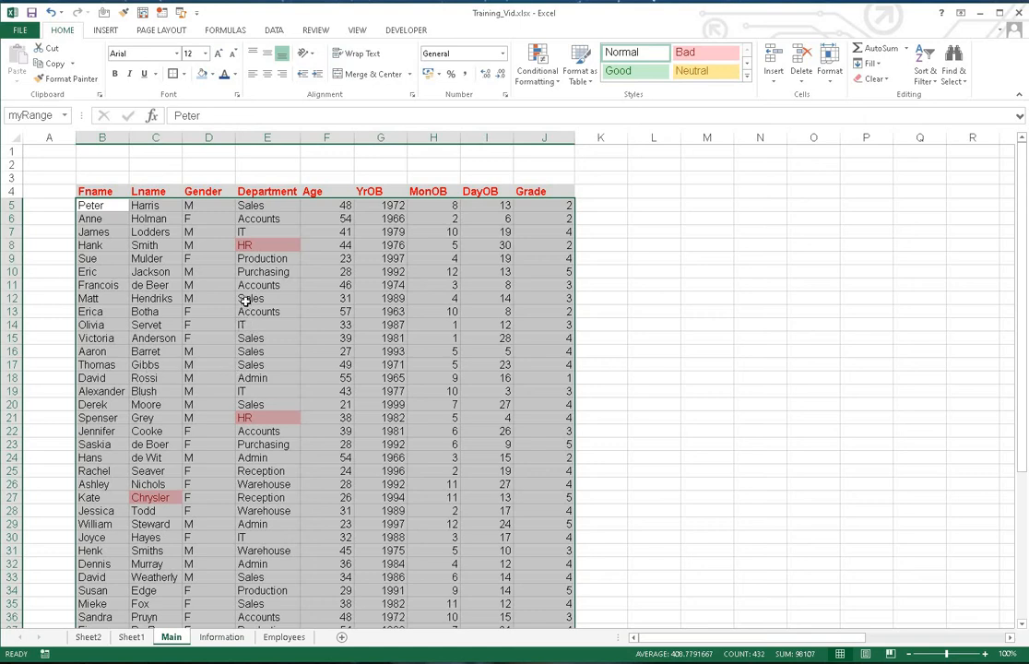
Clear the "HR" conditional formatting from myRange through Quick Analysis
right_click(291, 251)
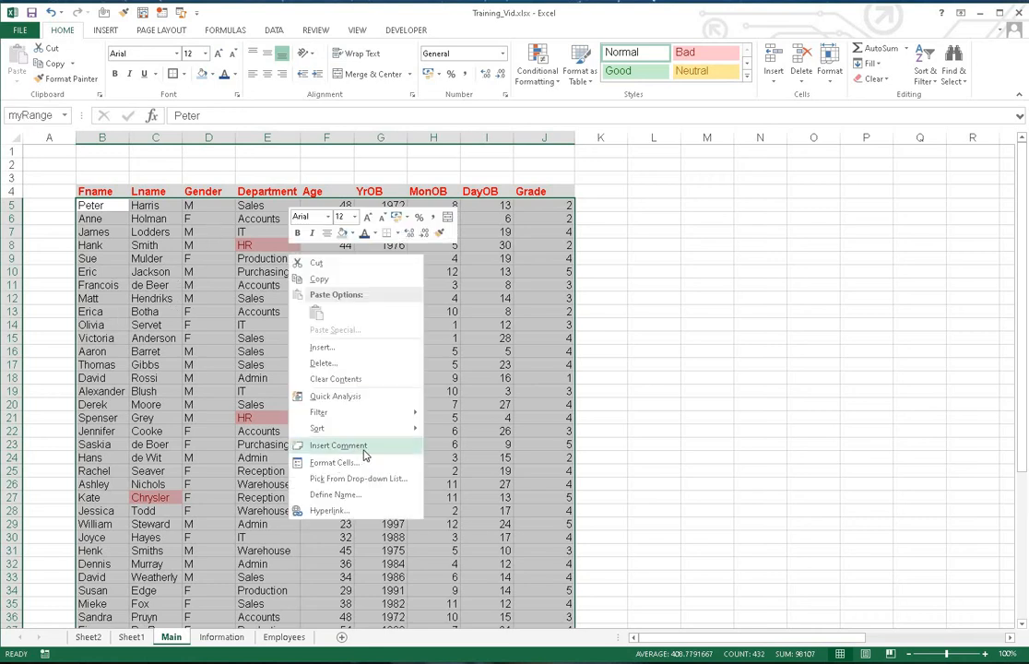
left_click(356, 395)
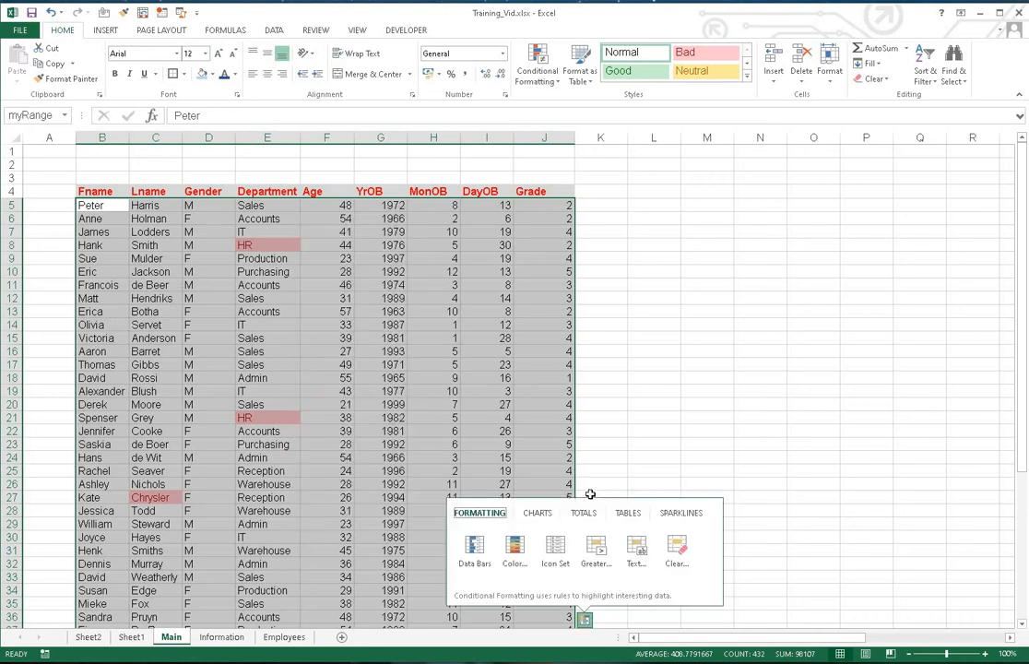
left_click(676, 549)
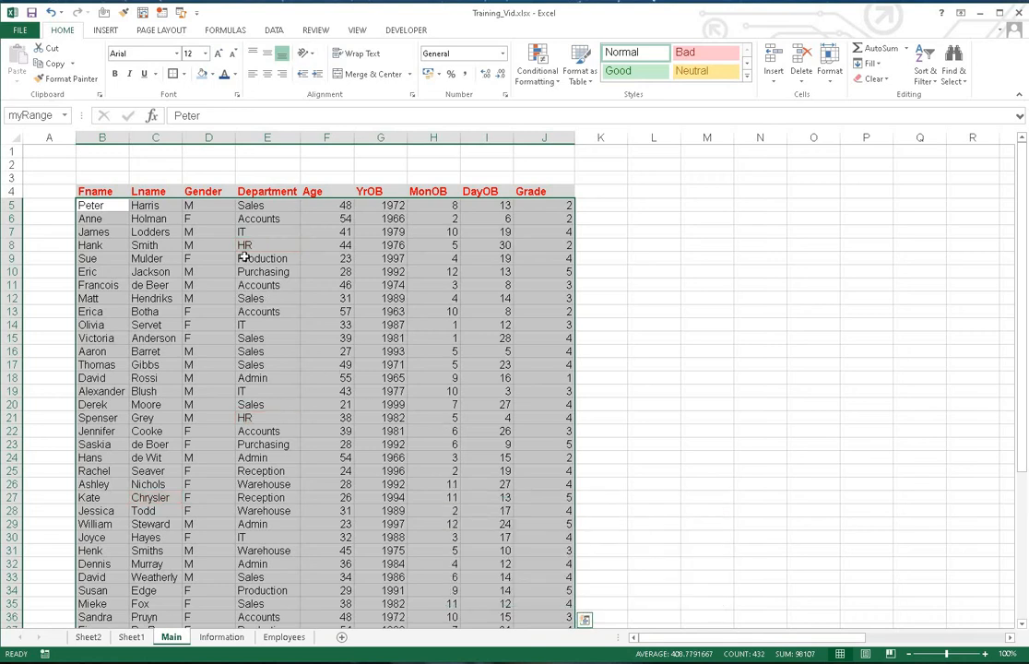
Apply a text-contains rule for "sa" to myRange with Light Red Fill with Dark Red Text, and check the matches down the list
left_click(541, 80)
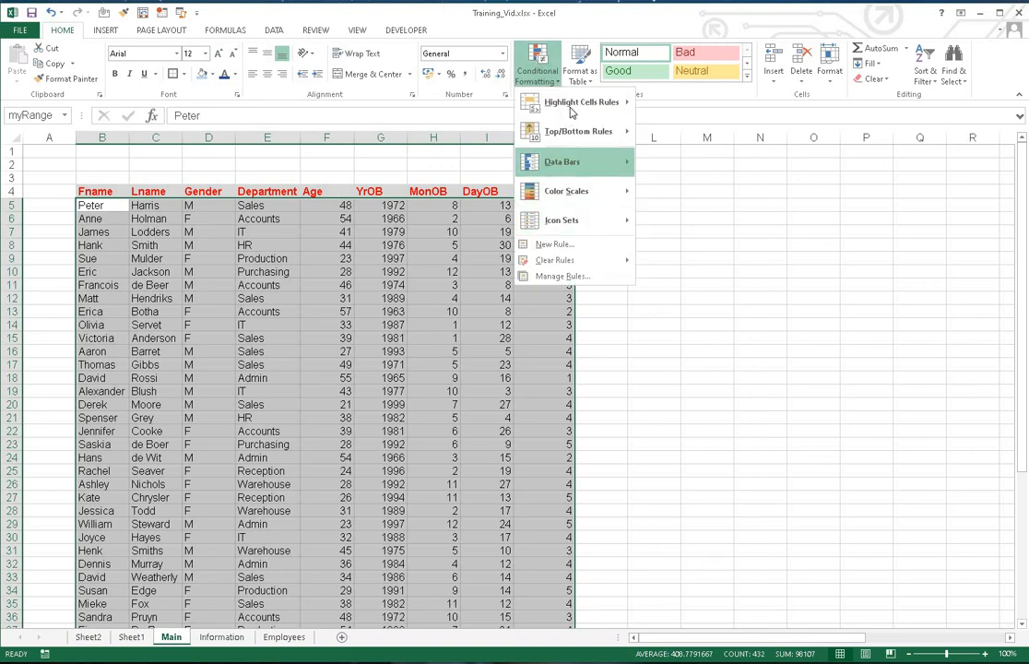
mouse_move(590, 102)
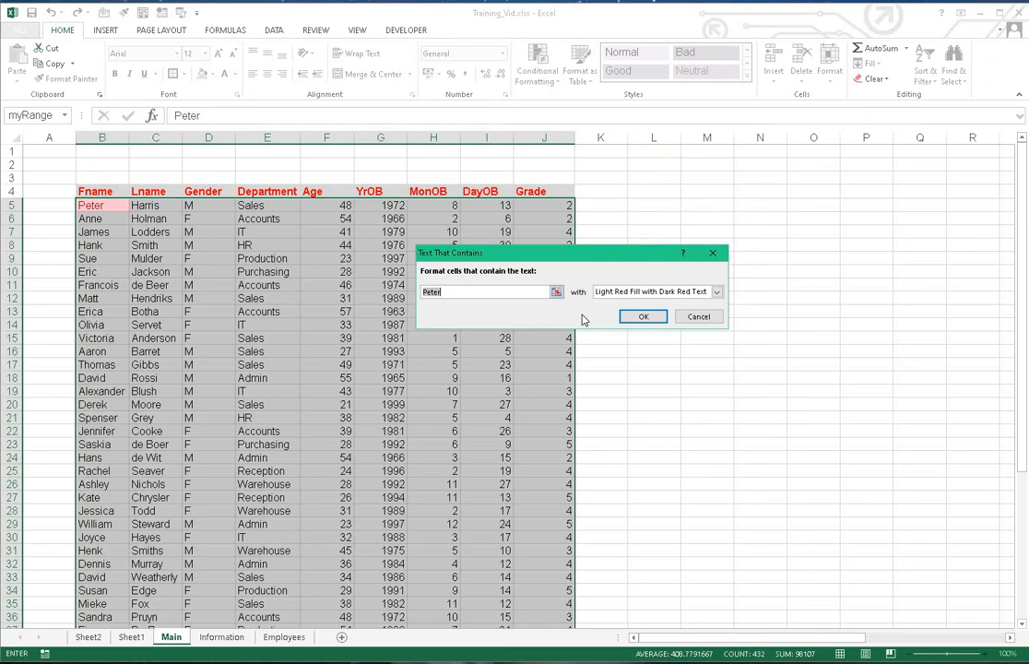
type("sa")
left_click(651, 316)
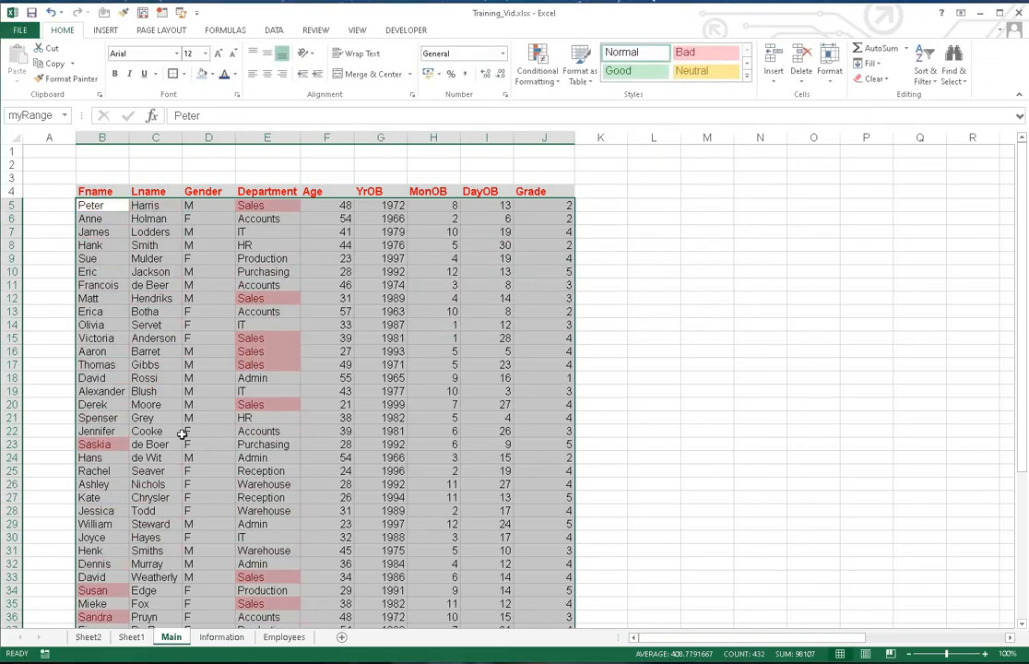
scroll(183, 434, "down", 3)
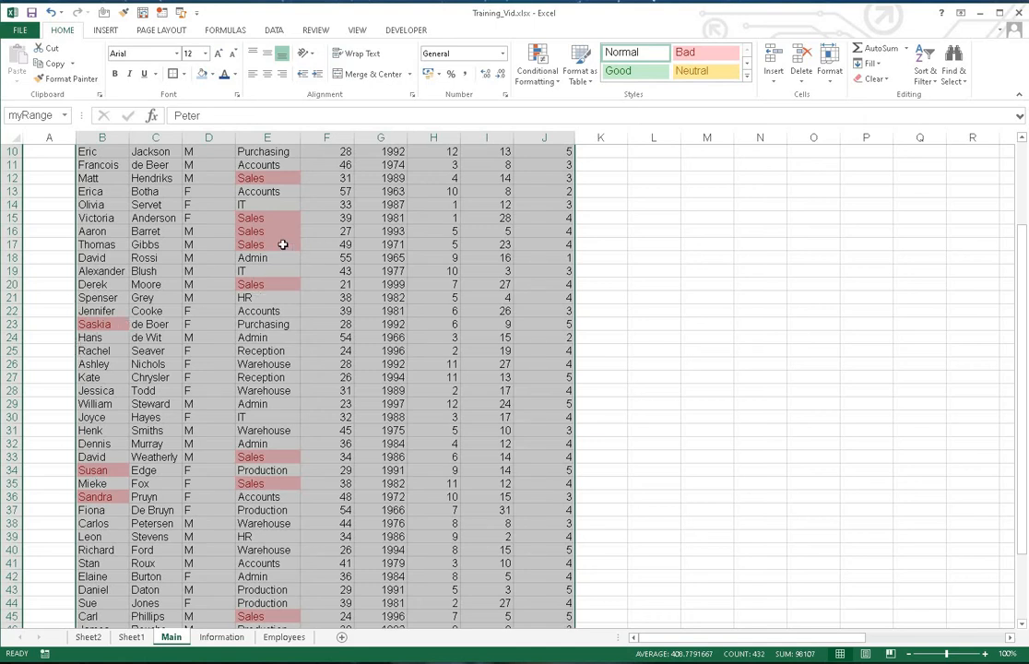
scroll(270, 235, "up", 3)
scroll(236, 396, "down", 6)
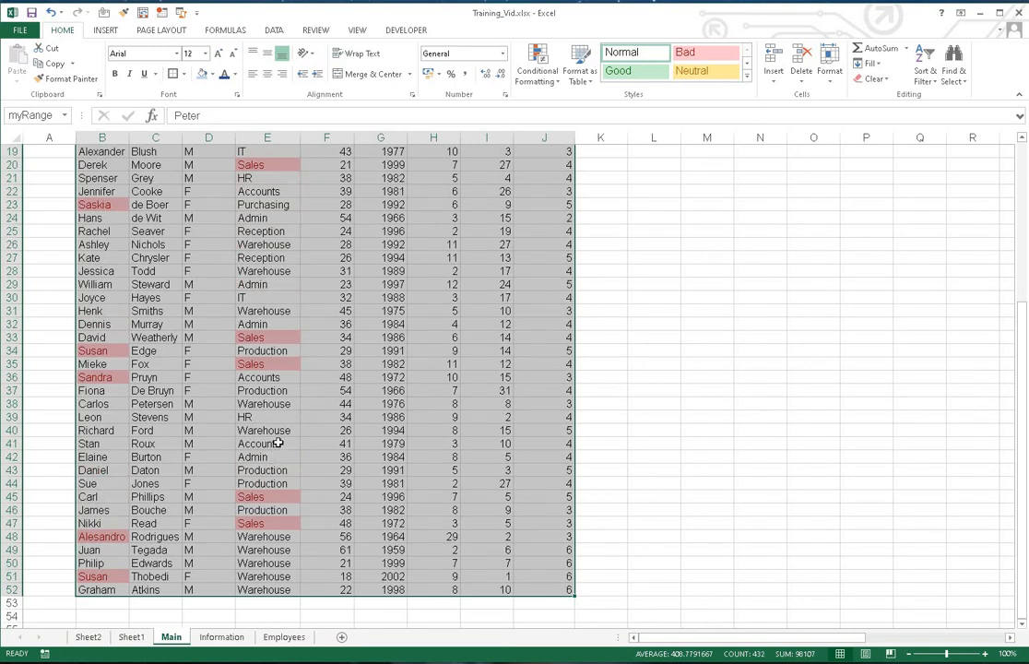
scroll(271, 432, "up", 4)
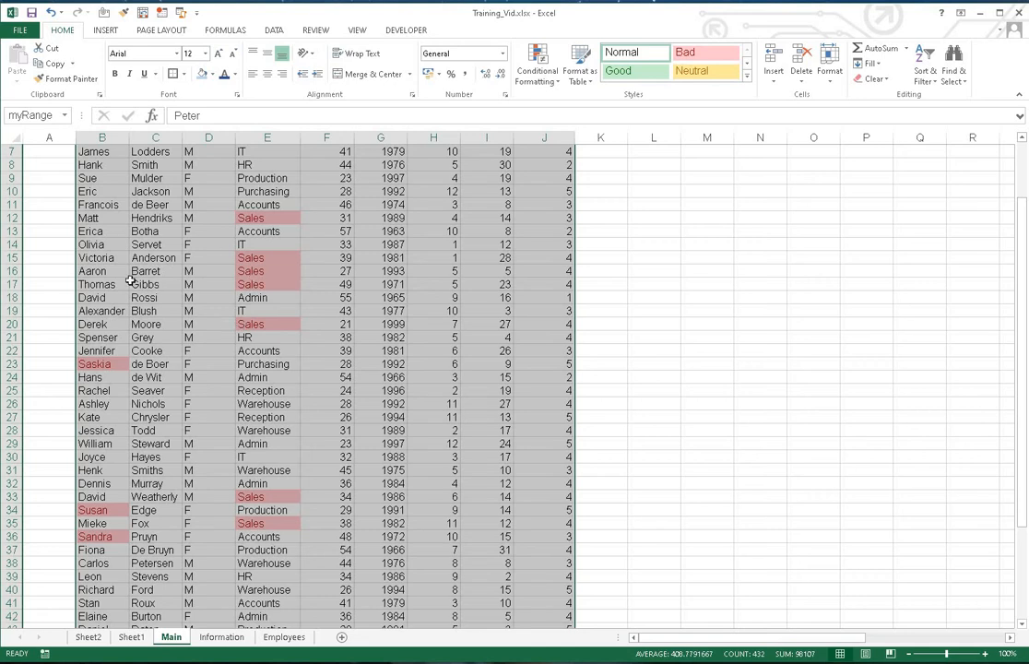
Clear the "sa" conditional formatting from myRange through Quick Analysis
right_click(472, 191)
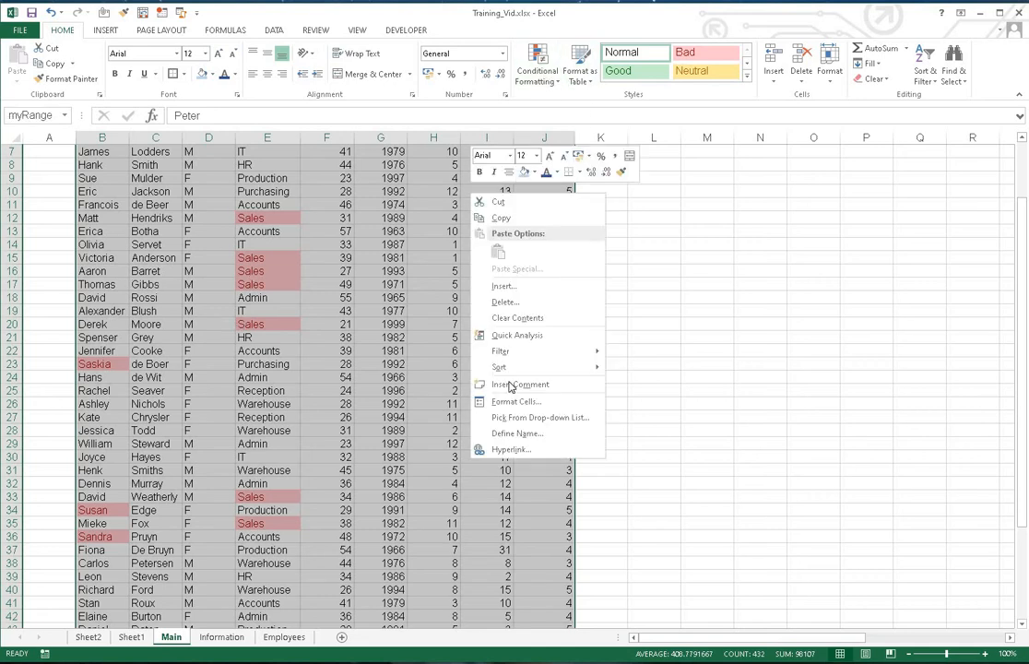
left_click(529, 336)
left_click(679, 546)
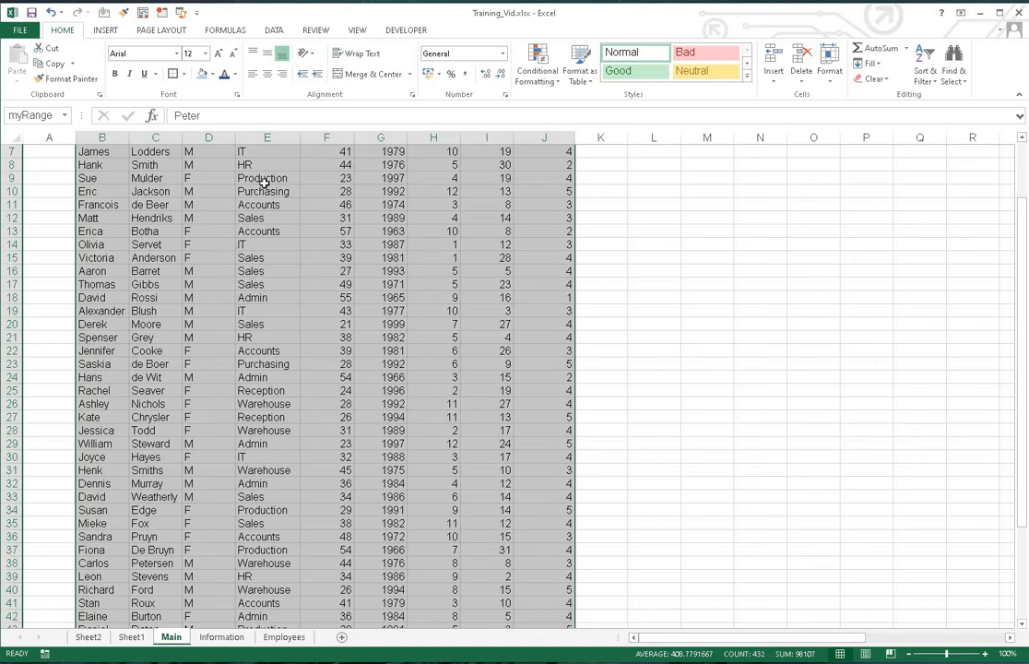
Apply a text-contains rule for "F" to myRange with Light Red Fill with Dark Red Text, and check the matches down the list
scroll(230, 189, "up", 2)
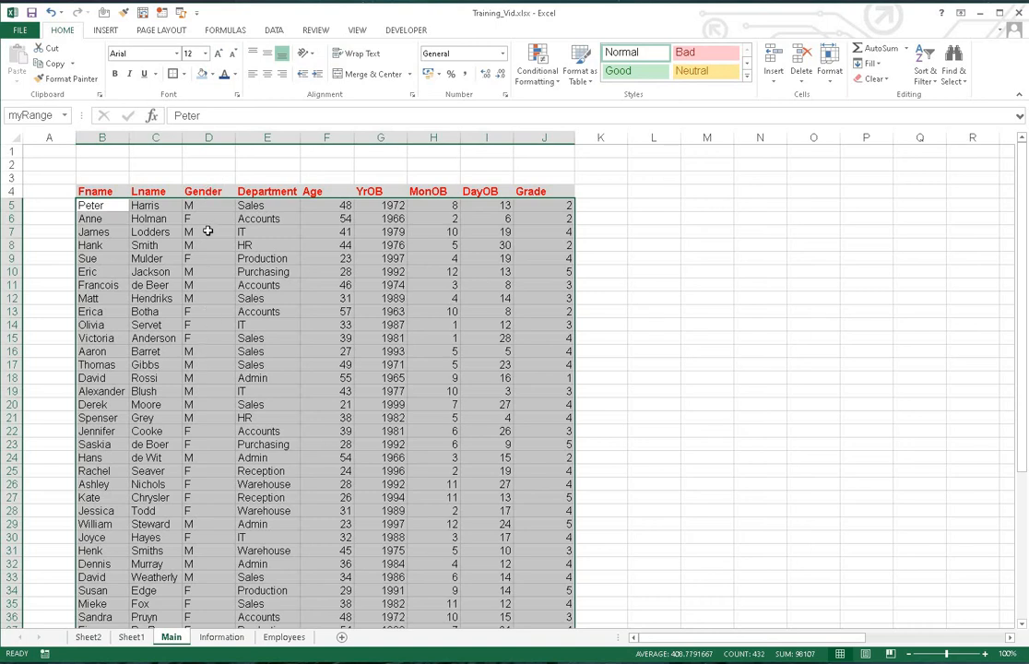
left_click(547, 84)
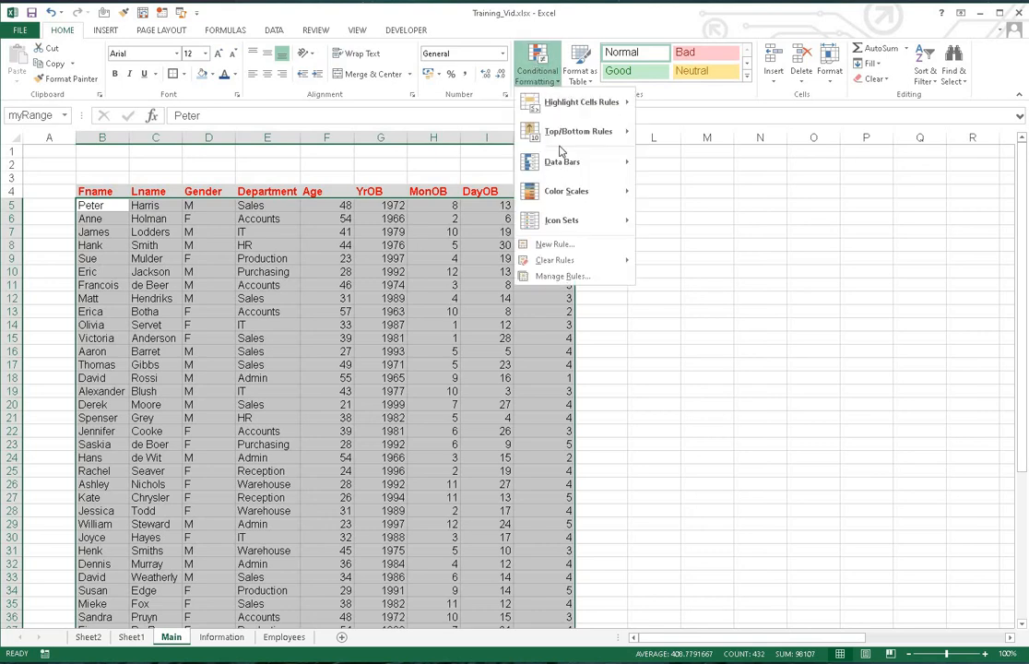
mouse_move(581, 102)
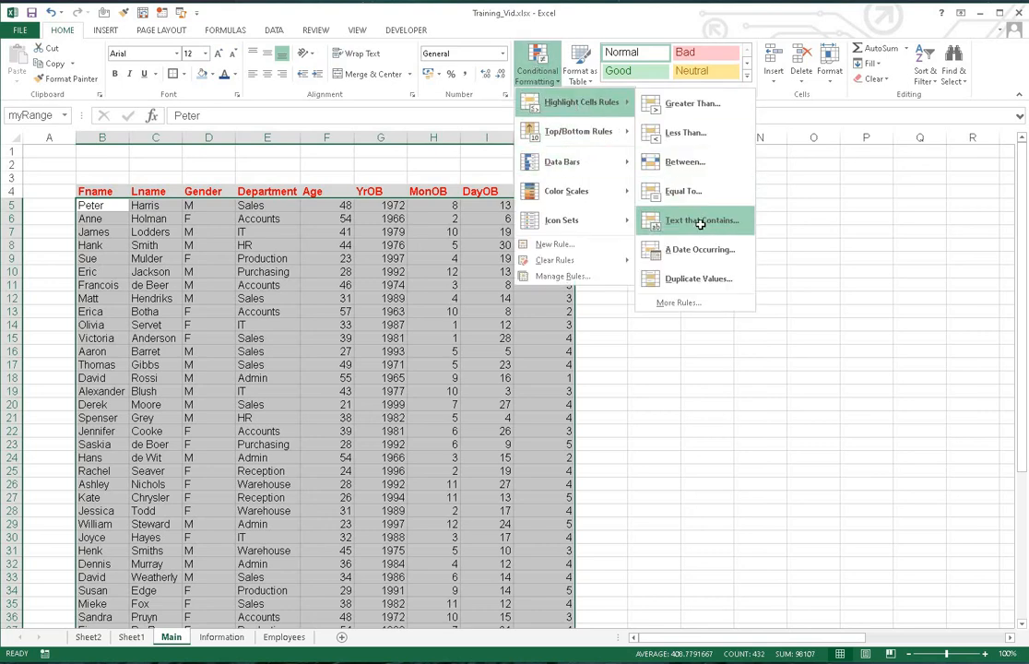
left_click(701, 221)
type("F")
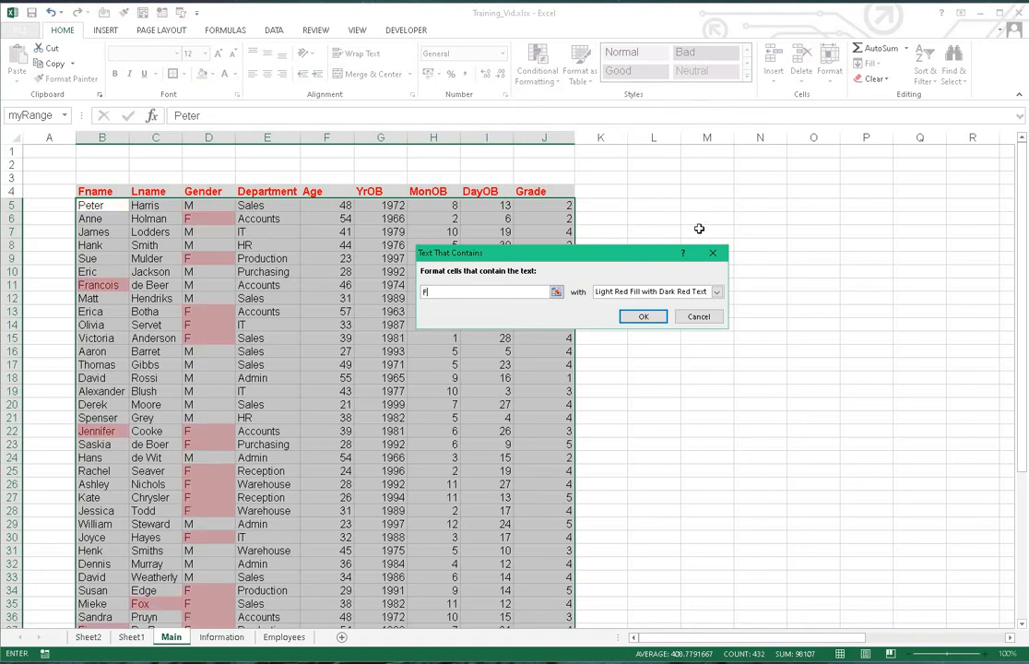
key("Return")
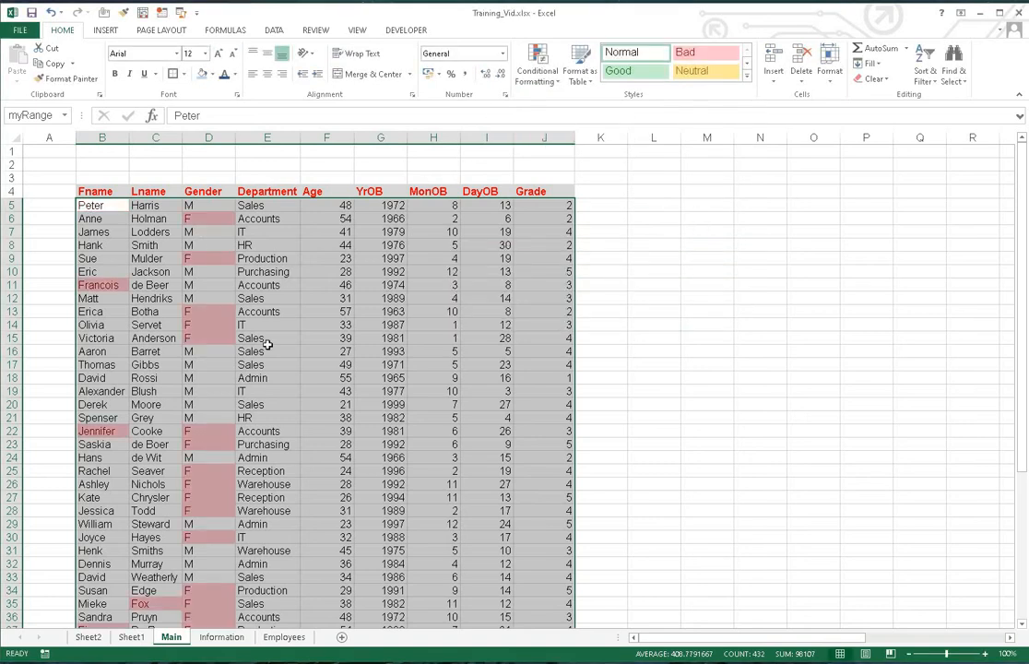
scroll(268, 337, "down", 3)
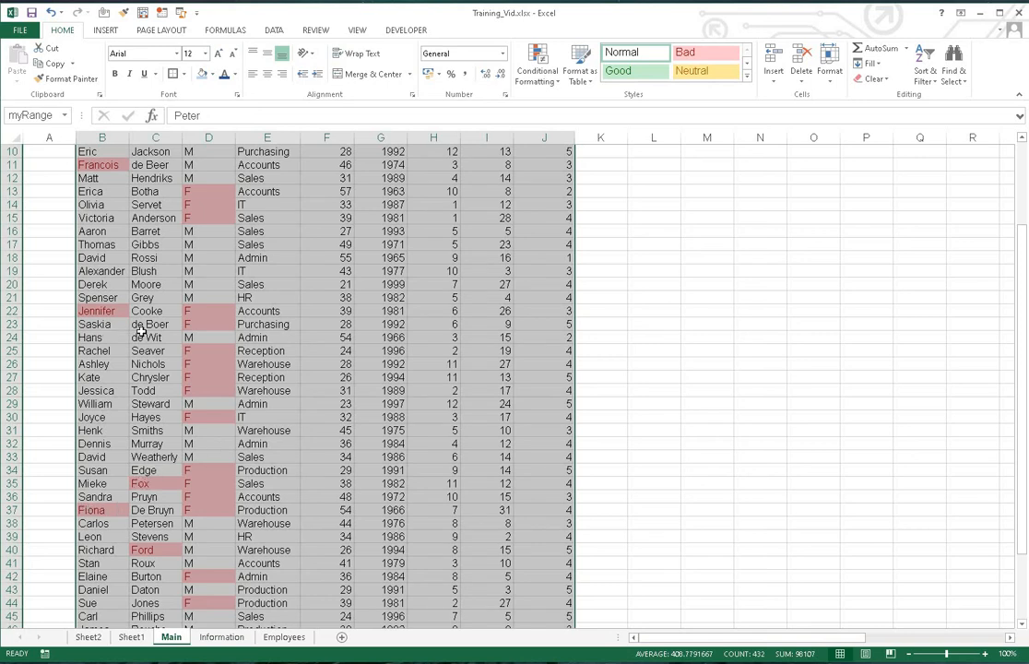
scroll(143, 327, "up", 3)
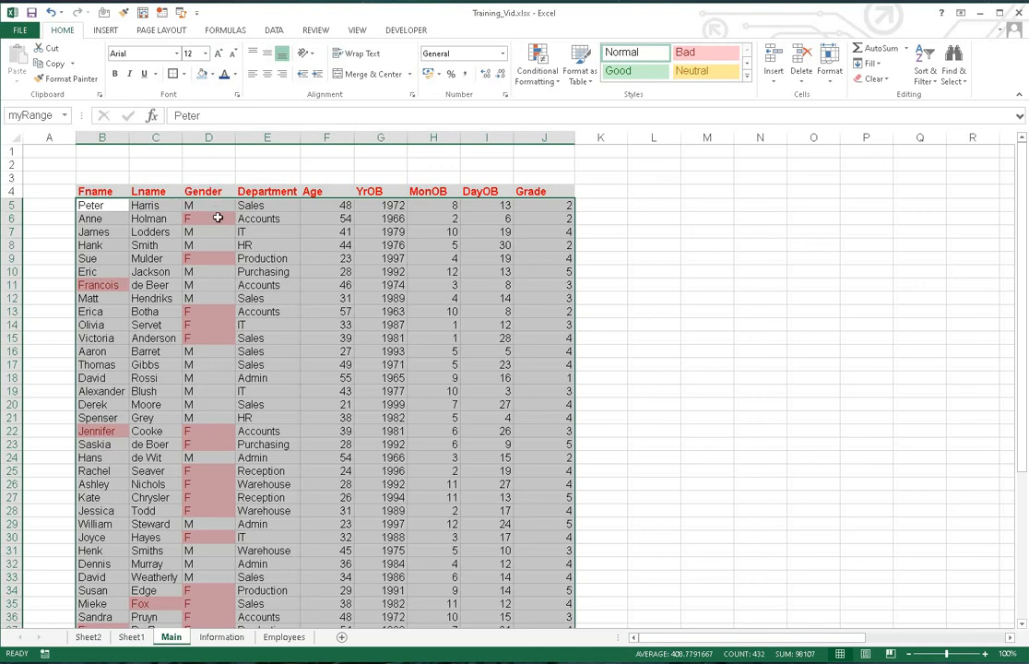
Select the Gender values in D5:D52 and name the range Gender
left_click_drag(211, 208, 219, 605)
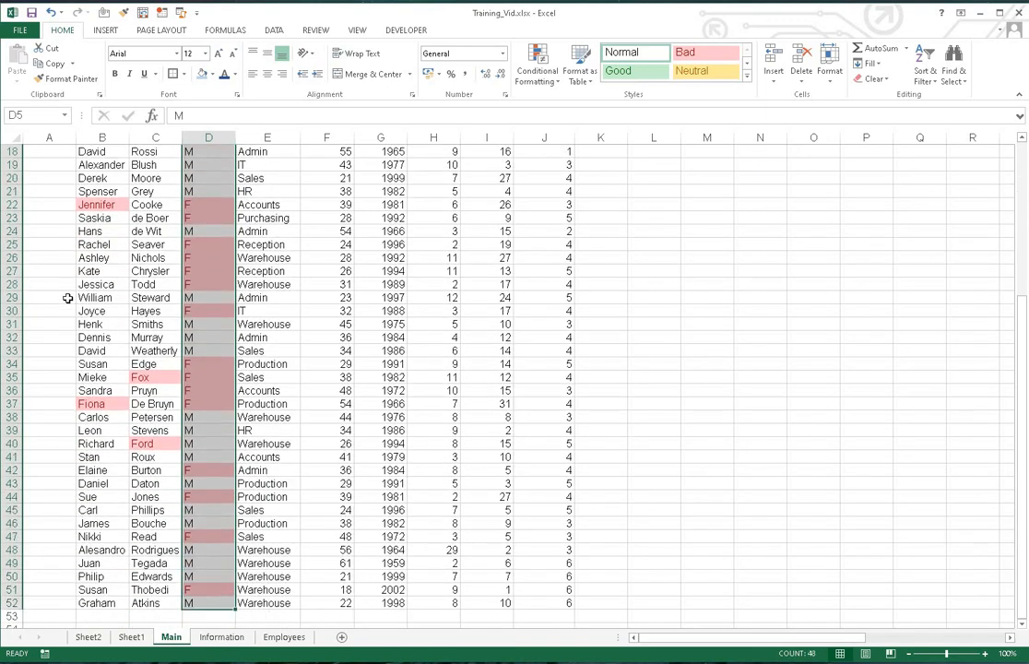
left_click(25, 118)
type("Gender")
key("Return")
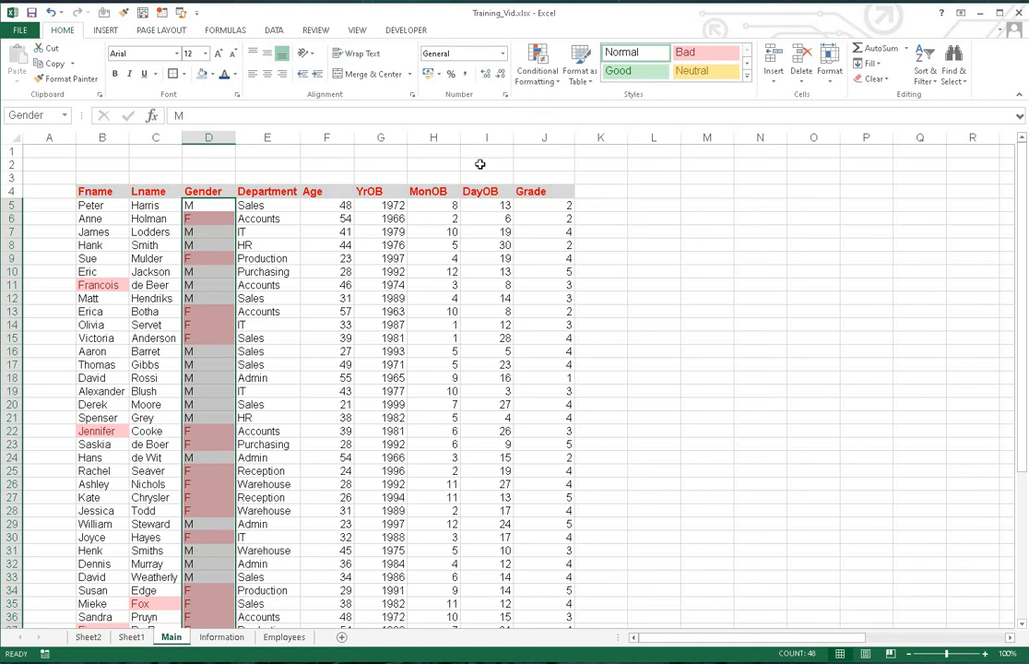
Select myRange and clear its "F" conditional formatting through Quick Analysis
right_click(414, 290)
key("Escape")
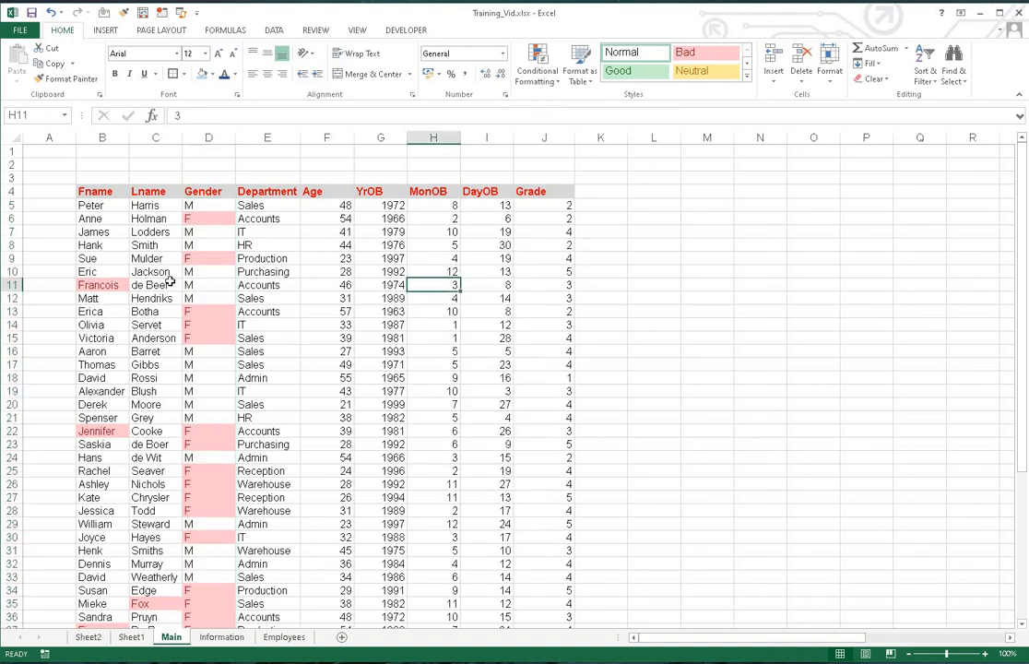
left_click(64, 114)
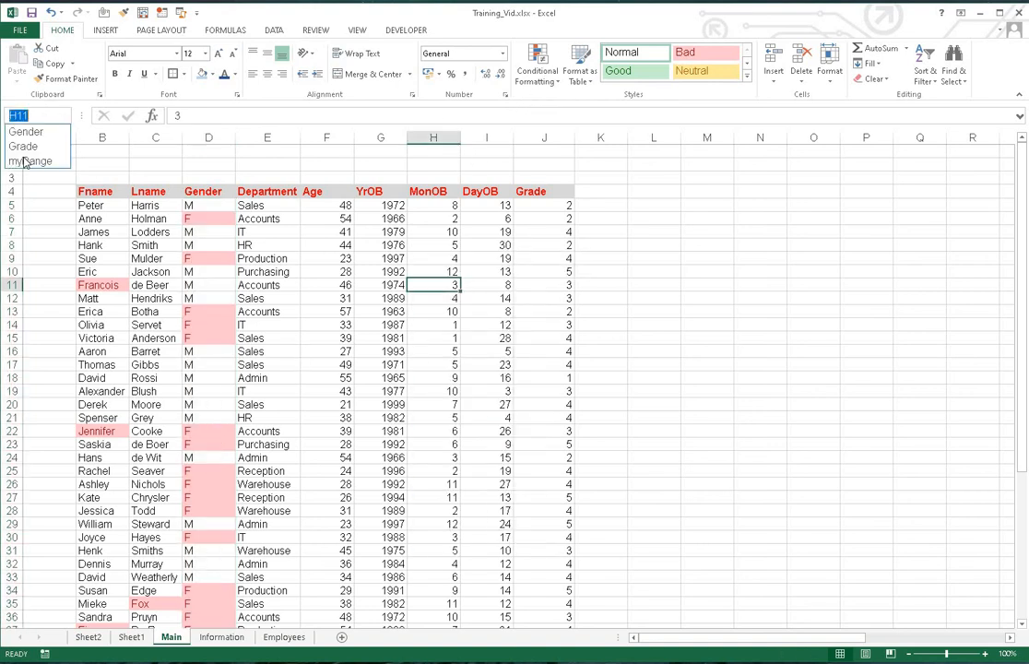
left_click(22, 162)
right_click(356, 300)
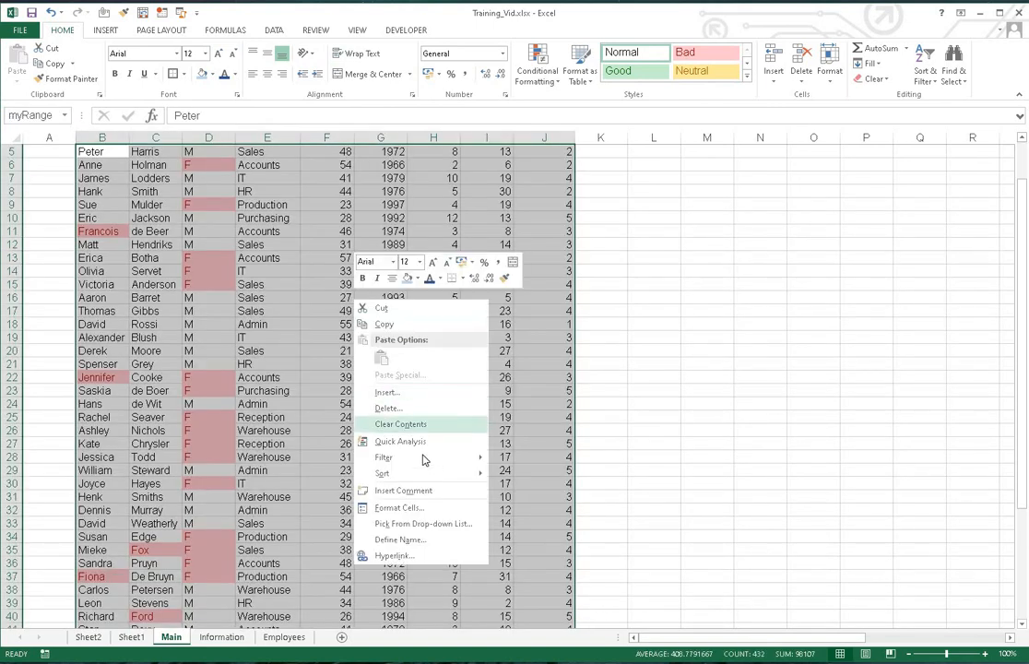
left_click(402, 441)
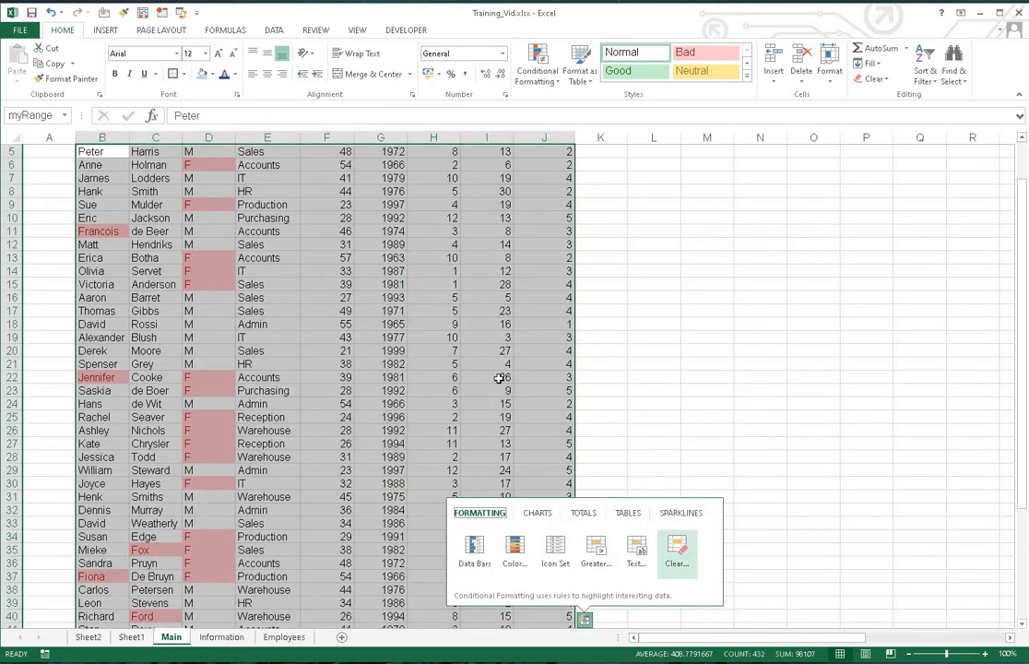
left_click(681, 551)
Apply a text-contains rule for "F" to the Gender range with Light Red Fill with Dark Red Text, and check the matches down the list
left_click(64, 115)
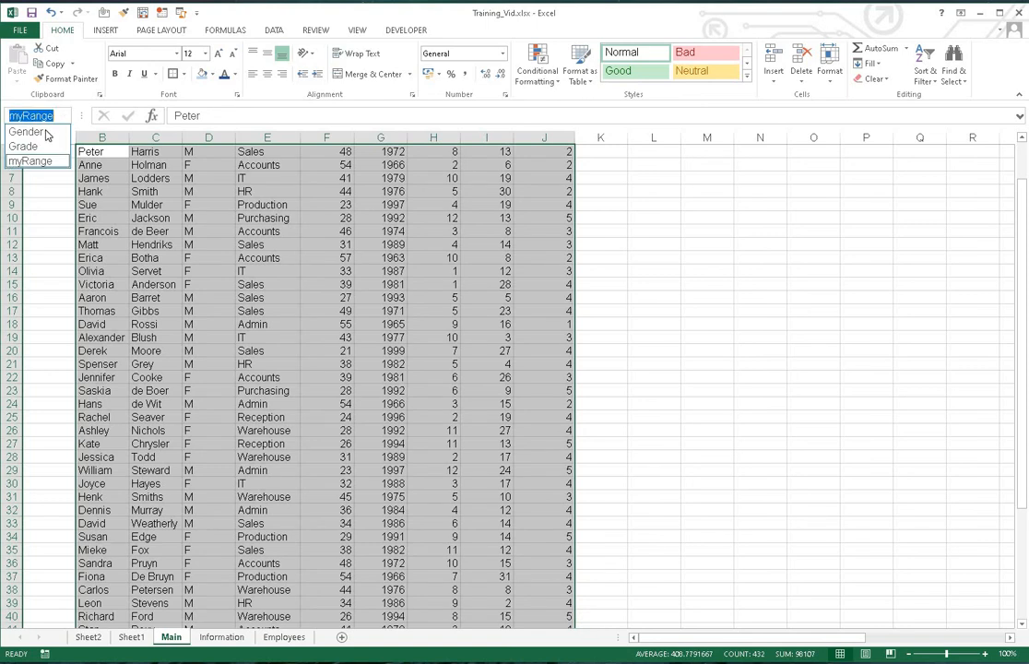
left_click(23, 130)
left_click(545, 77)
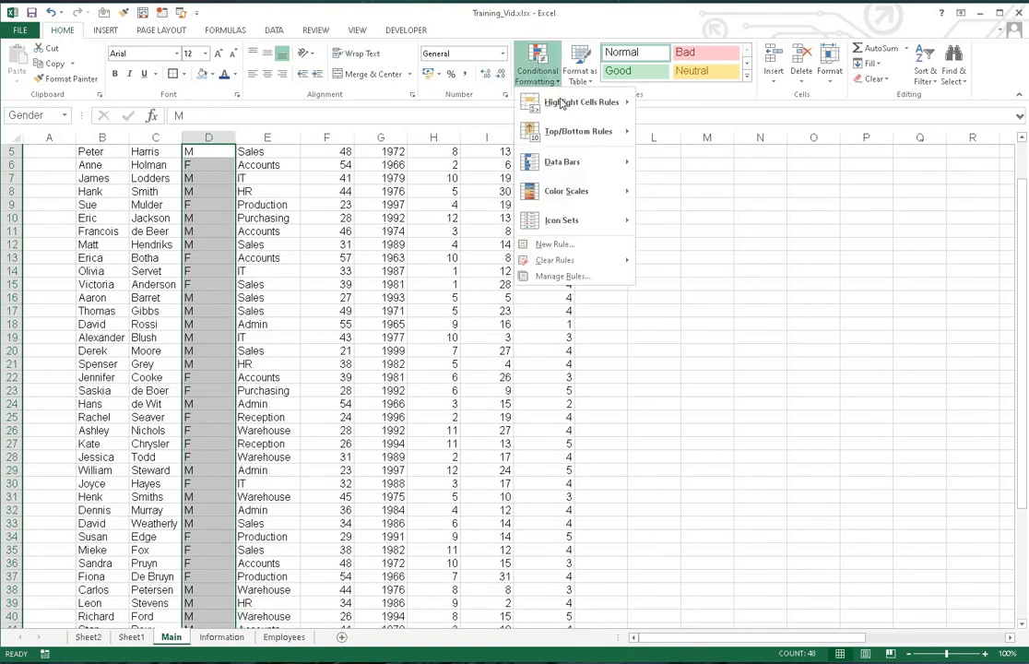
mouse_move(567, 107)
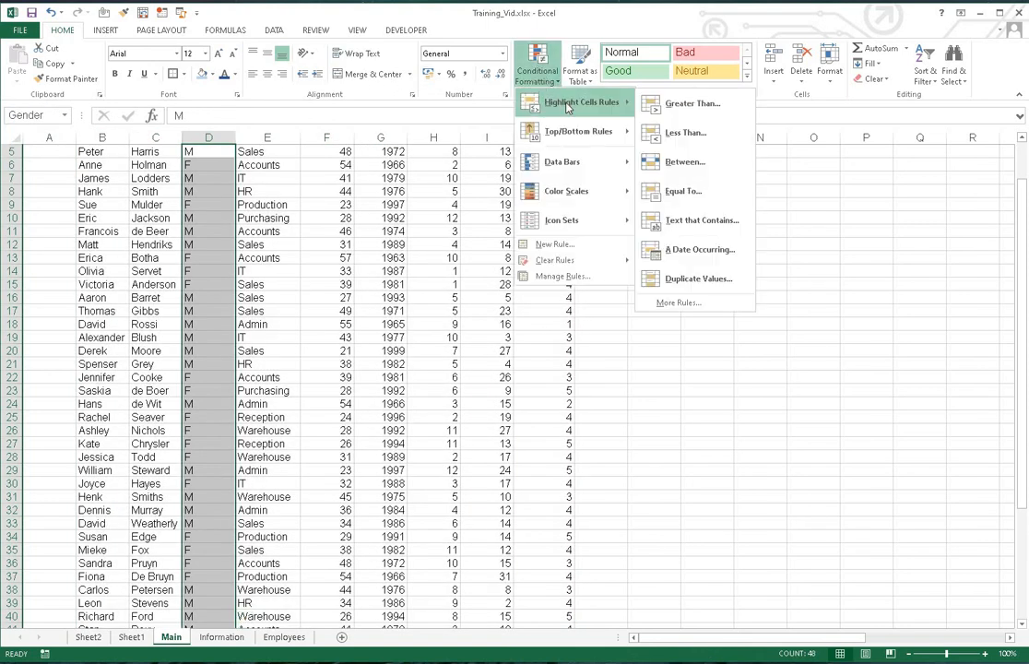
left_click(695, 223)
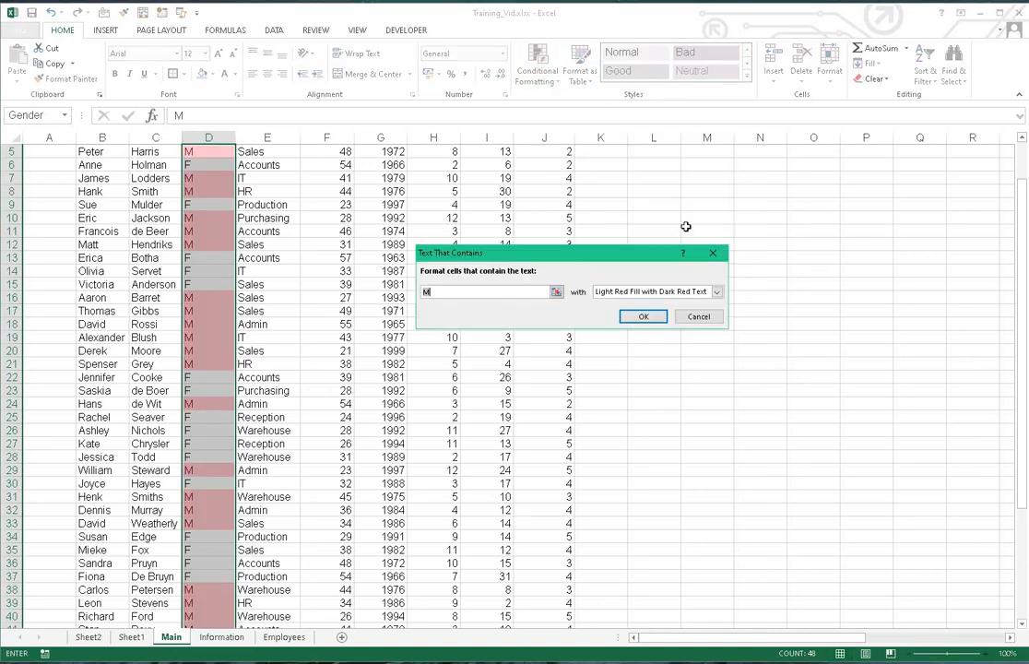
type("F")
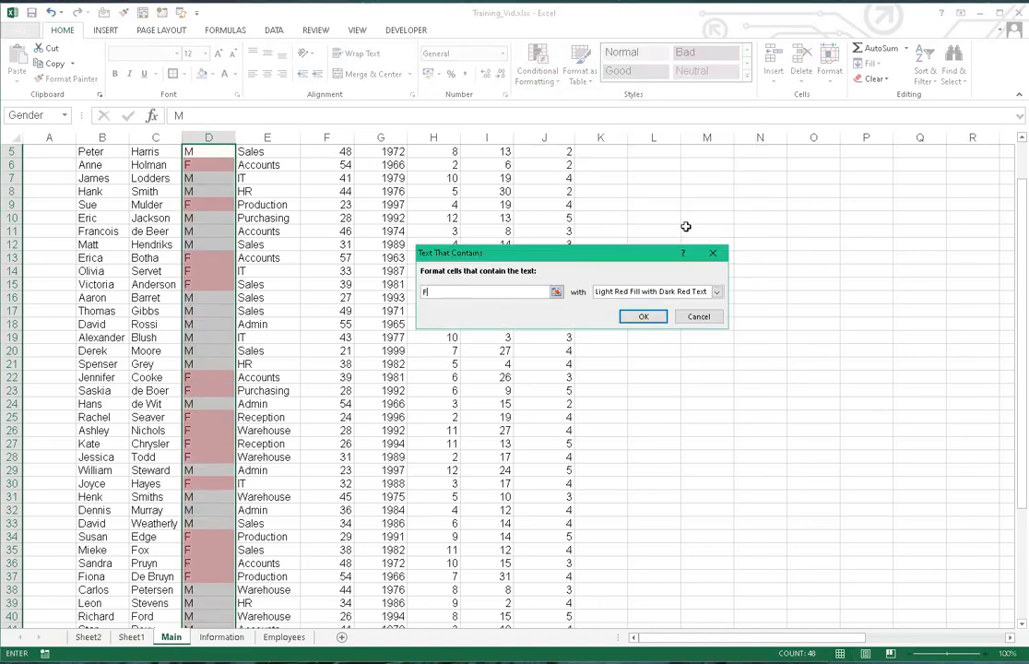
key("Return")
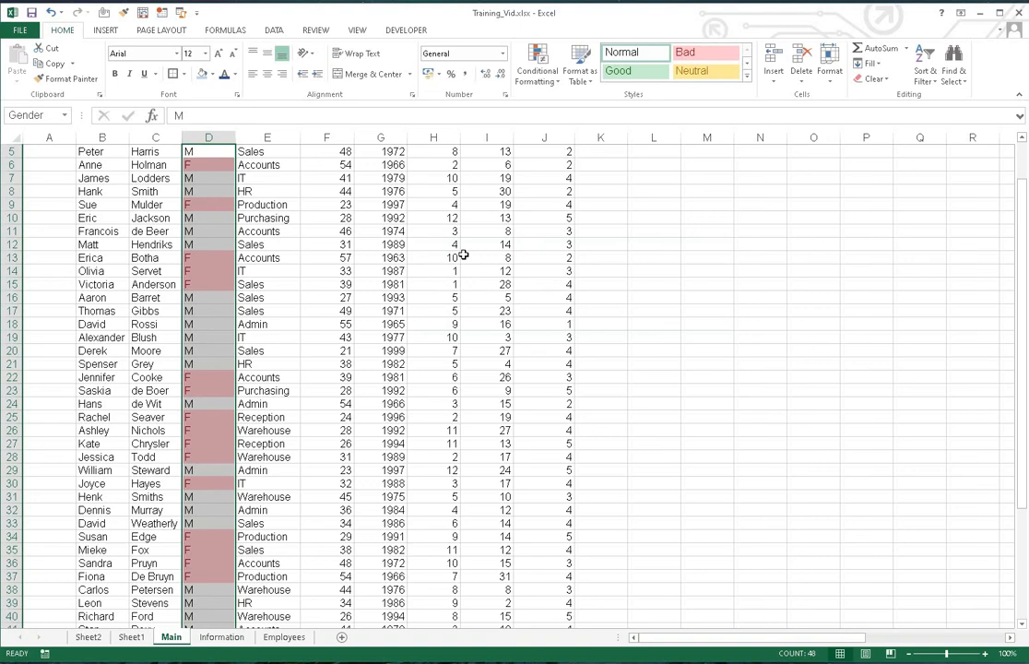
left_click(318, 271)
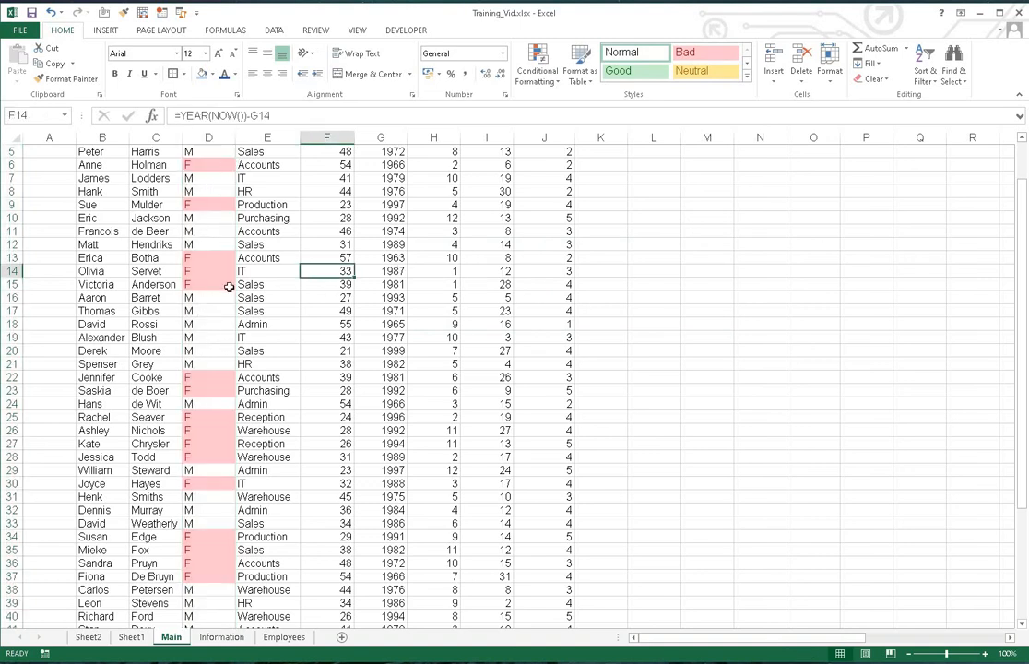
scroll(221, 293, "down", 3)
scroll(217, 360, "down", 4)
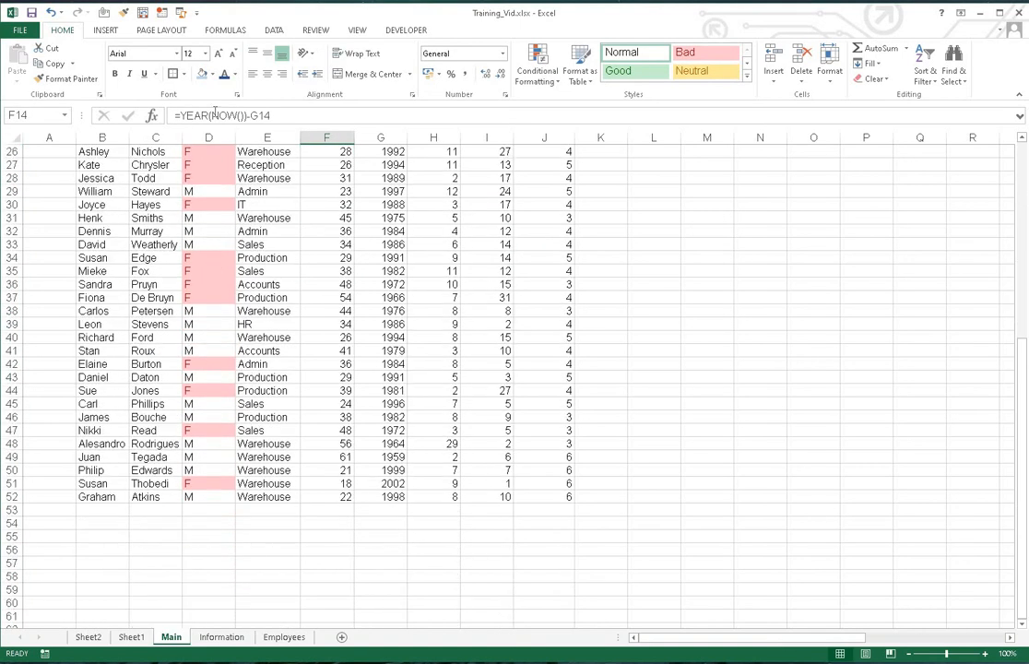
scroll(227, 161, "up", 1)
scroll(228, 161, "up", 4)
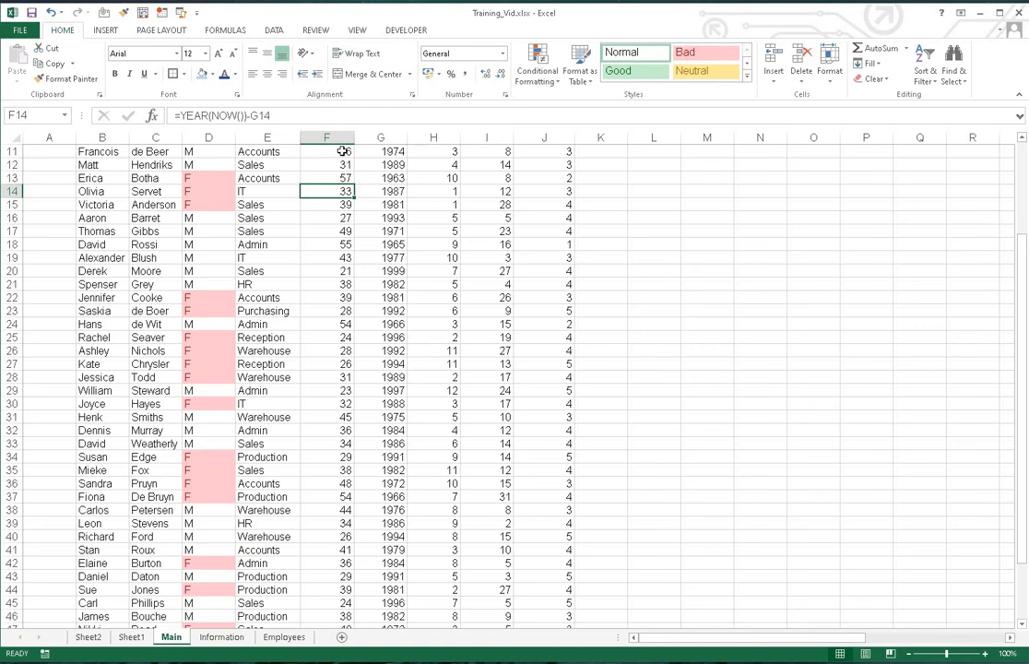
scroll(299, 261, "up", 3)
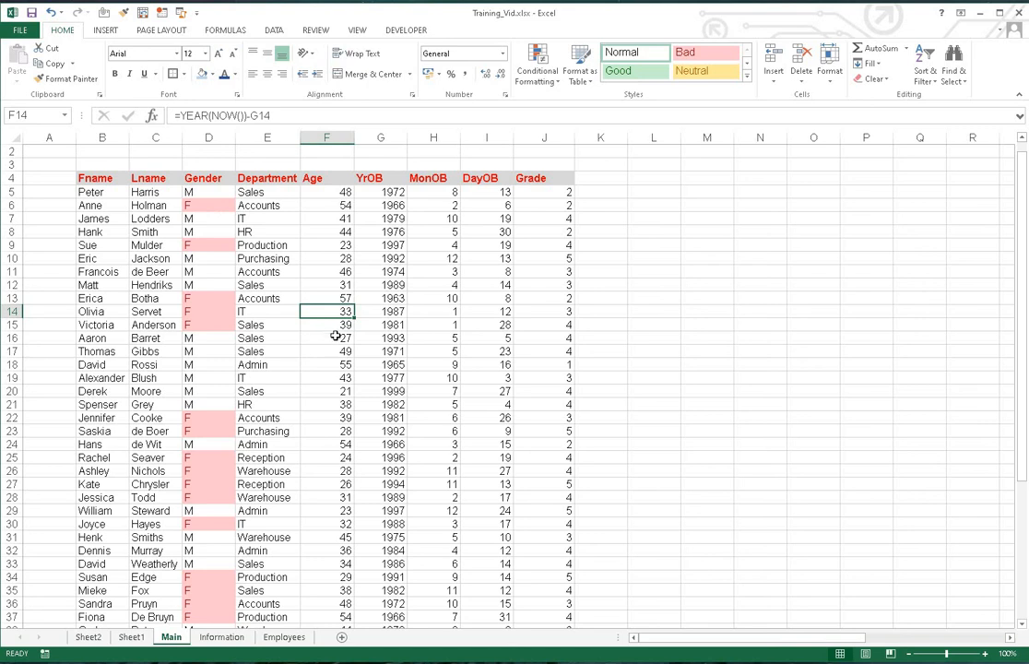
key("Up")
key("Up")
key("Up")
key("Up")
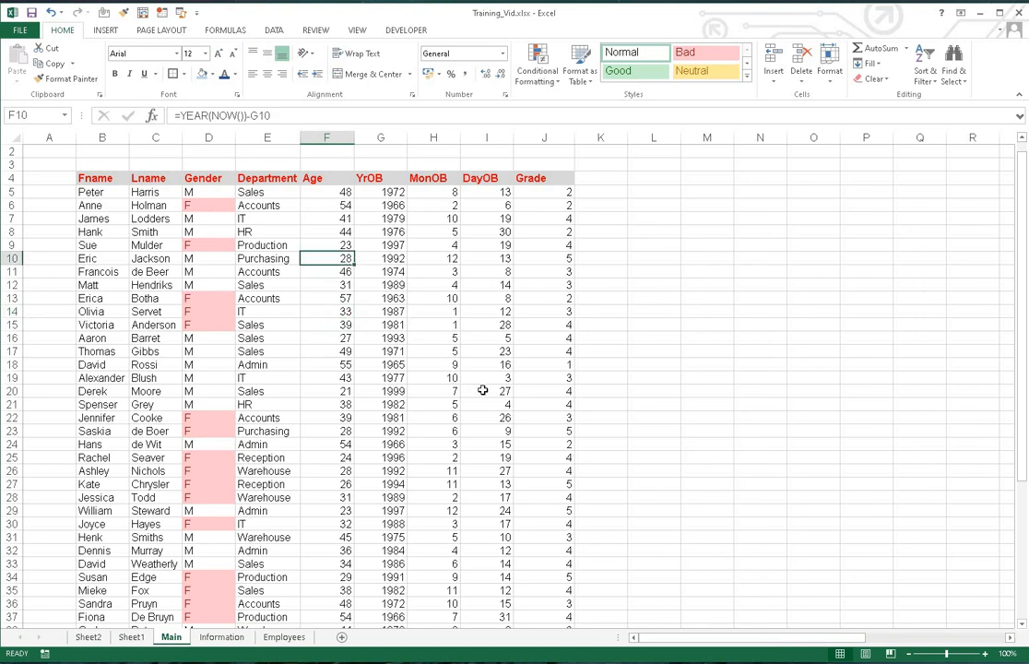
left_click(507, 327)
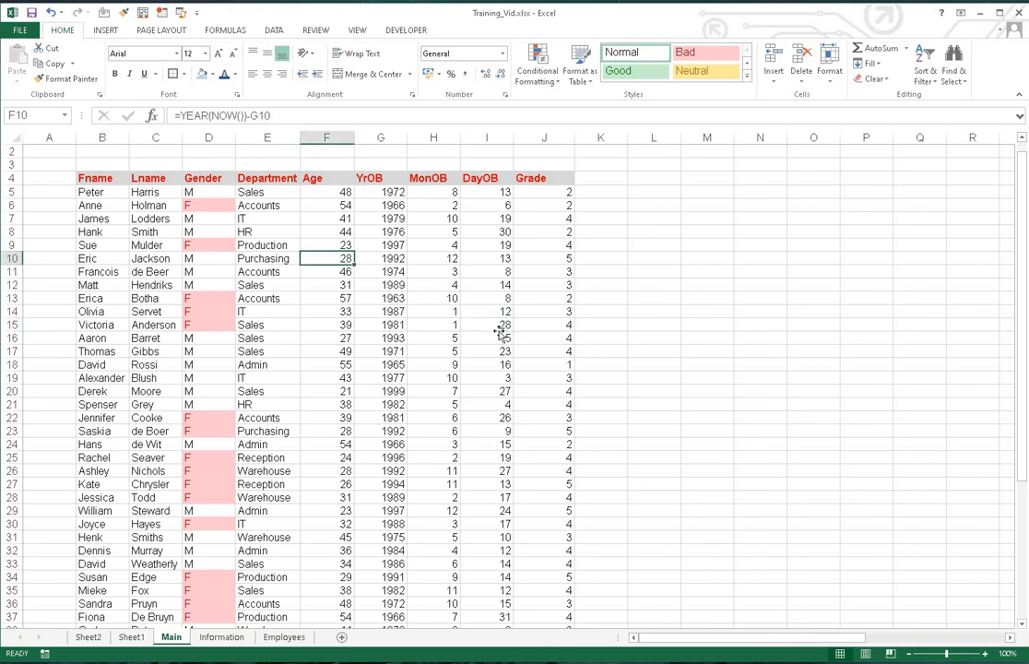
left_click(499, 328)
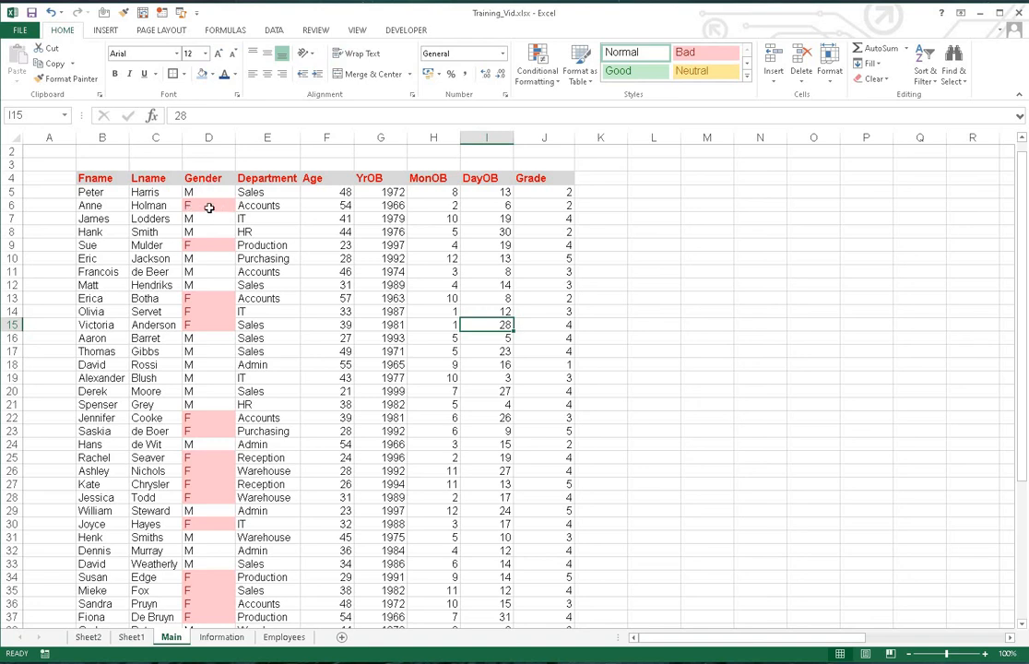
left_click_drag(203, 178, 203, 440)
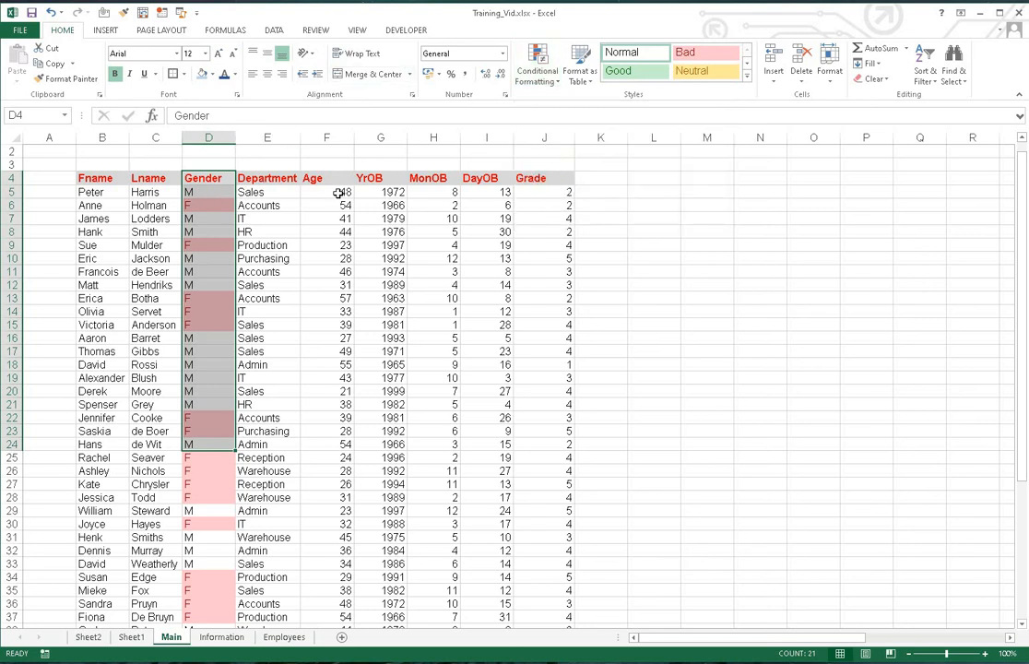
left_click_drag(338, 196, 337, 351)
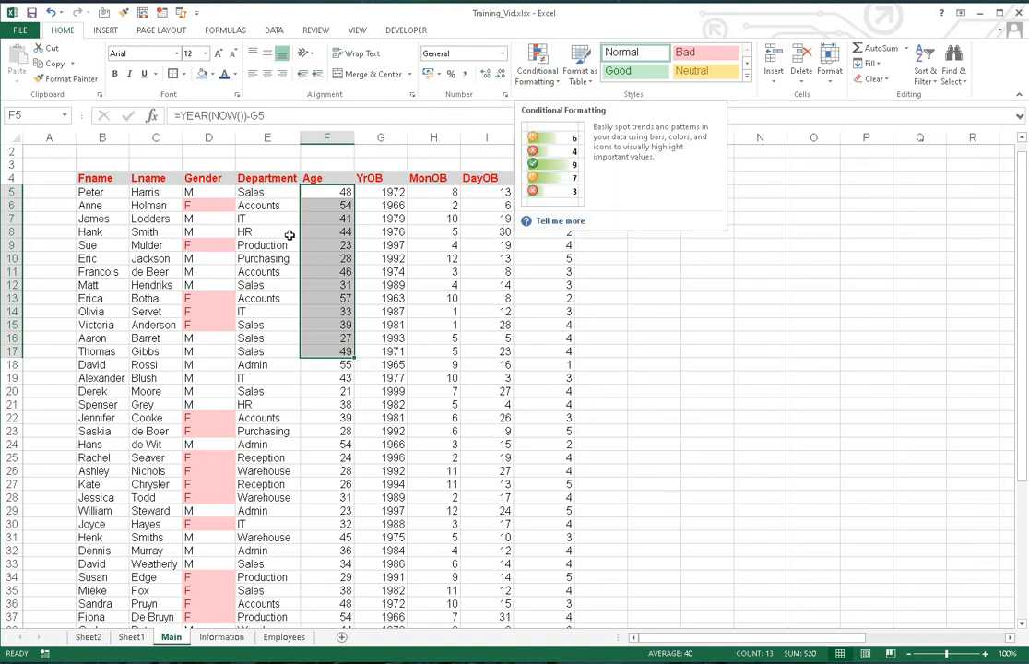
left_click(539, 76)
mouse_move(581, 102)
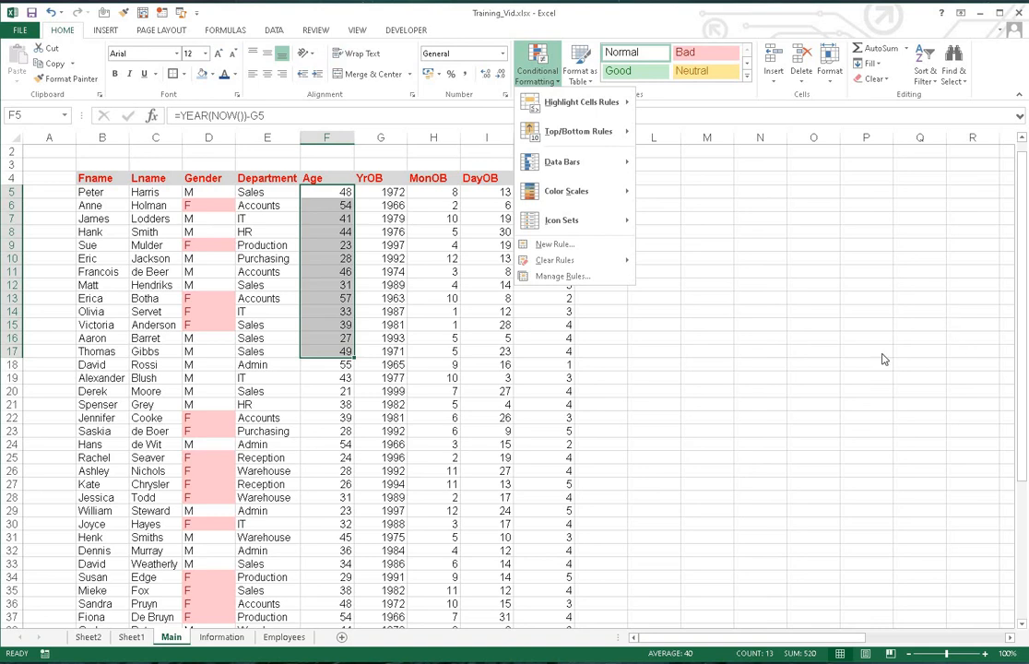
left_click(662, 354)
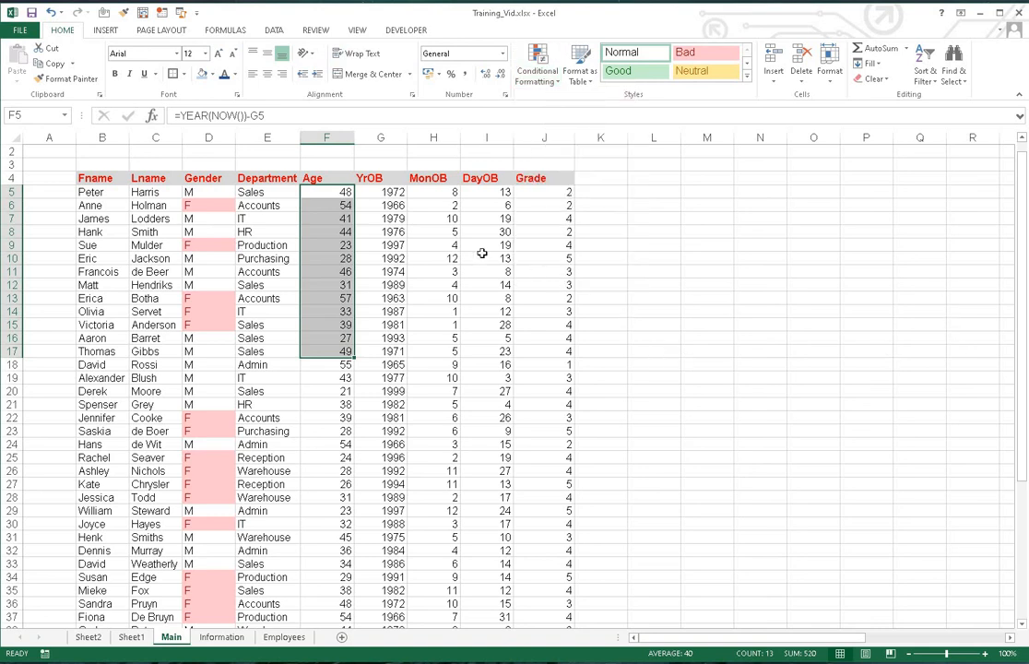